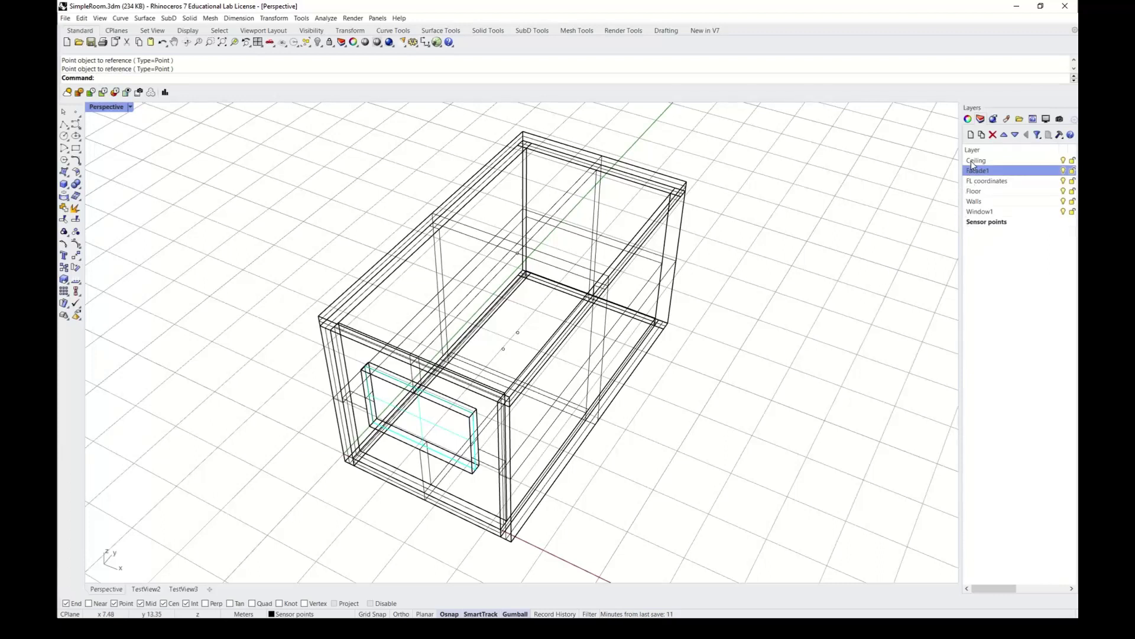
- Select the FL coordinates layer in the Layers panel
left_click(979, 180)
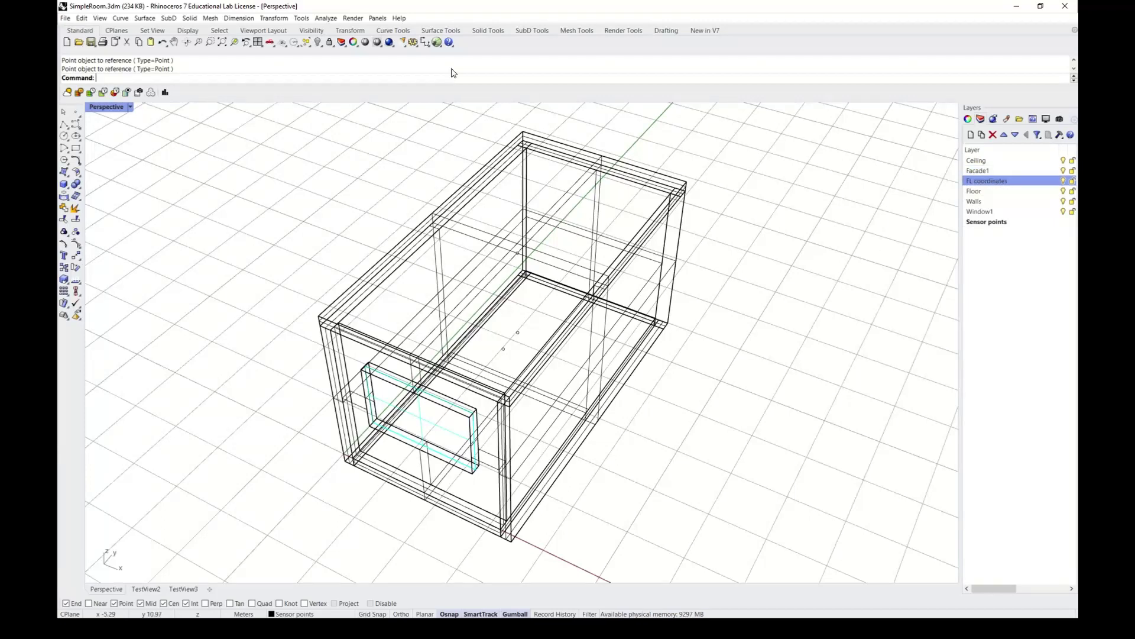
- Start Grasshopper and drop AnalysisPeriodSimulation_Template.gh onto its canvas
left_click(437, 45)
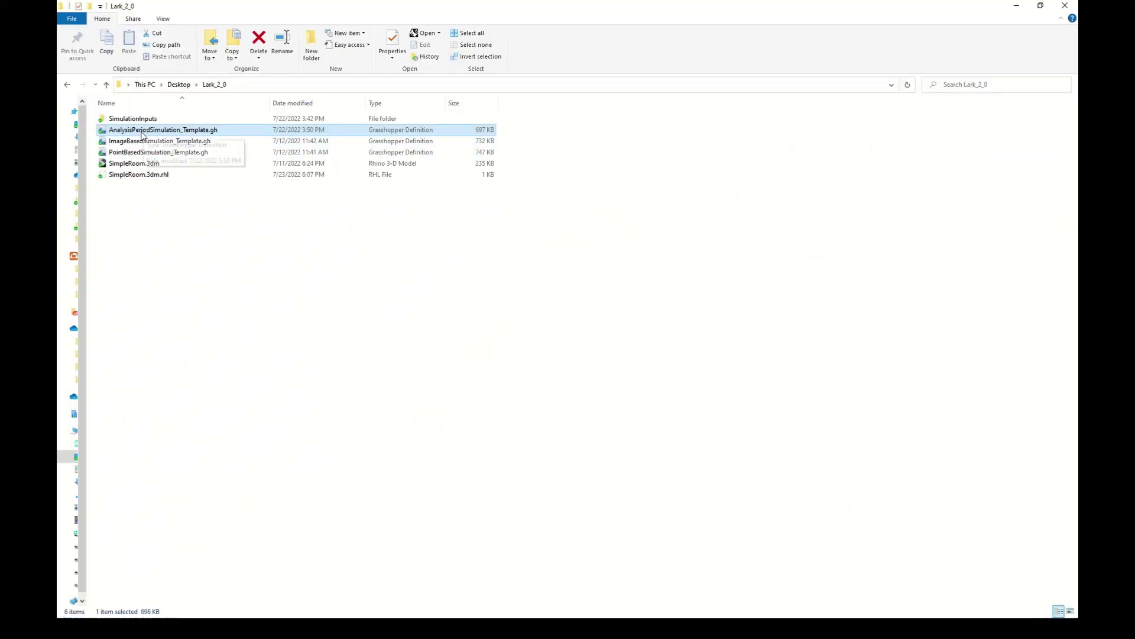
left_click_drag(143, 135, 519, 350)
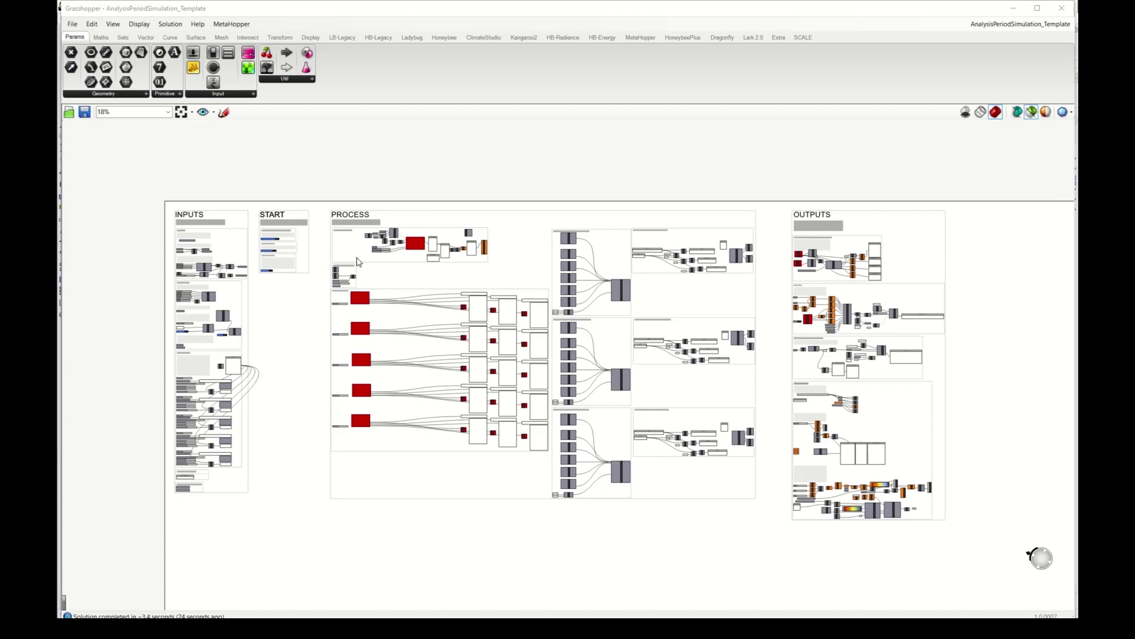
- Highlight the INPUTS, START, PROCESS and OUTPUTS groups in turn, then zoom into INPUTS
left_click(241, 215)
left_click(290, 213)
left_click(440, 219)
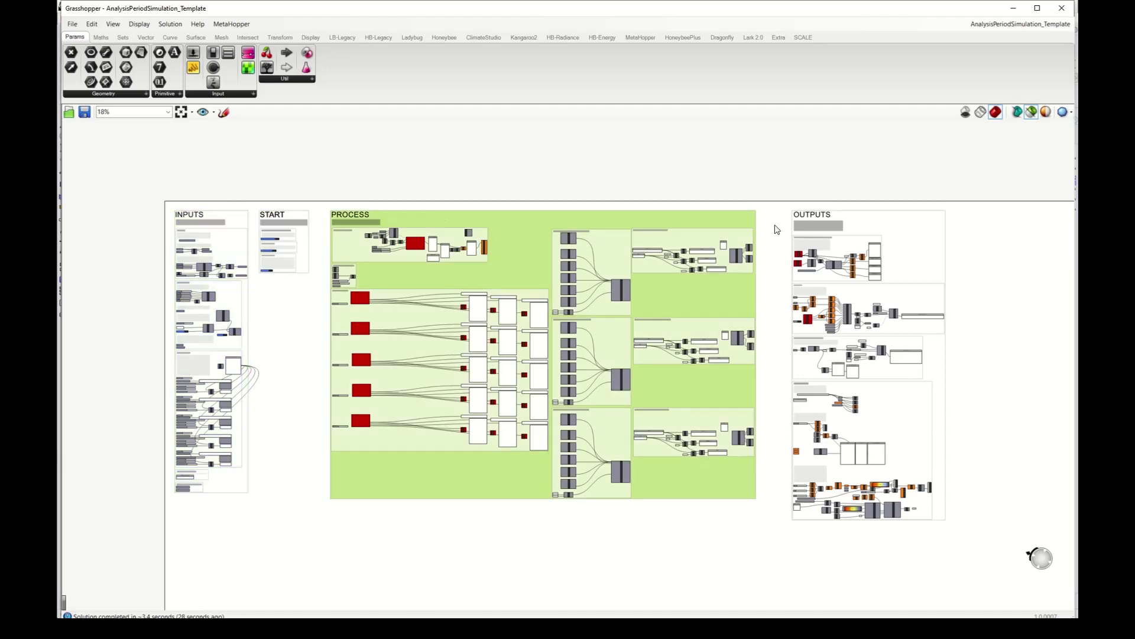
left_click(928, 234)
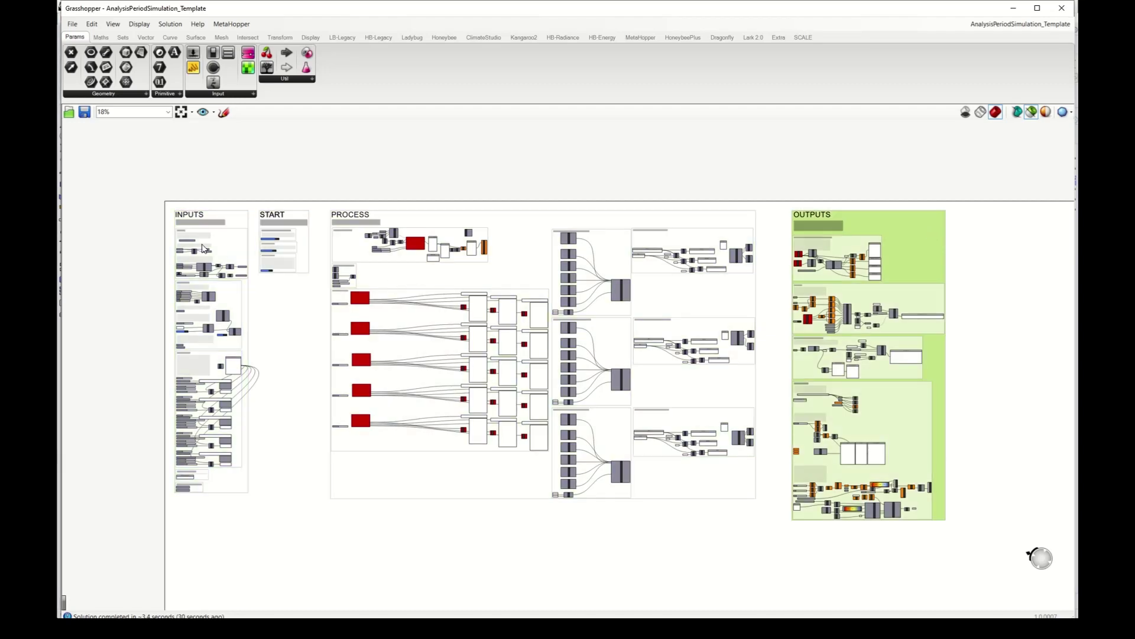
left_click(230, 222)
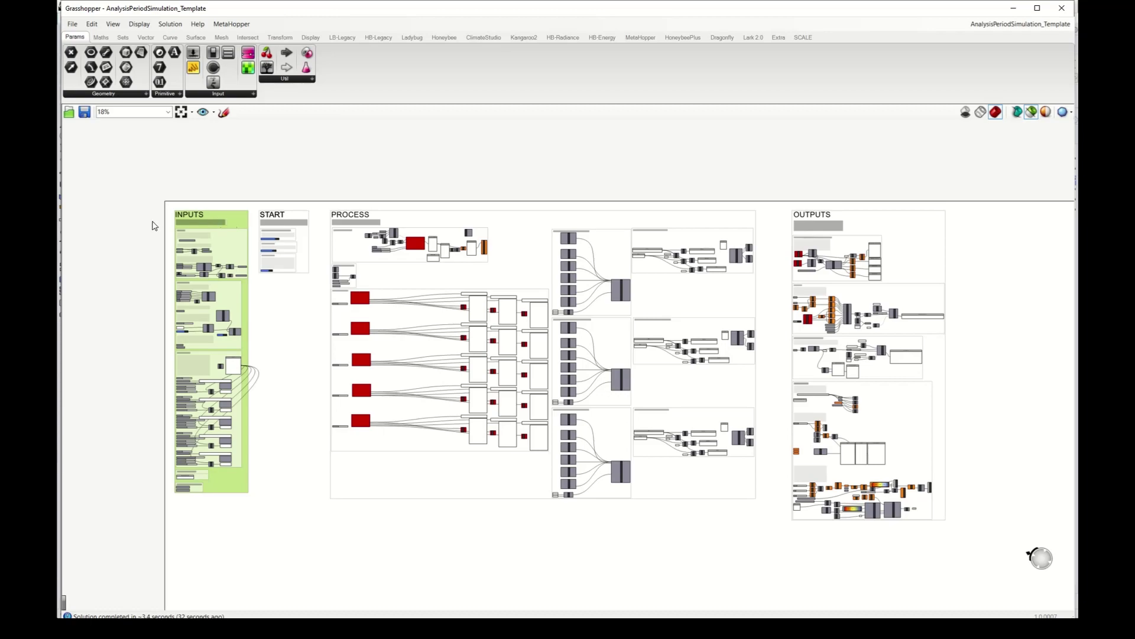
scroll(178, 221, "up", 5)
scroll(180, 221, "up", 2)
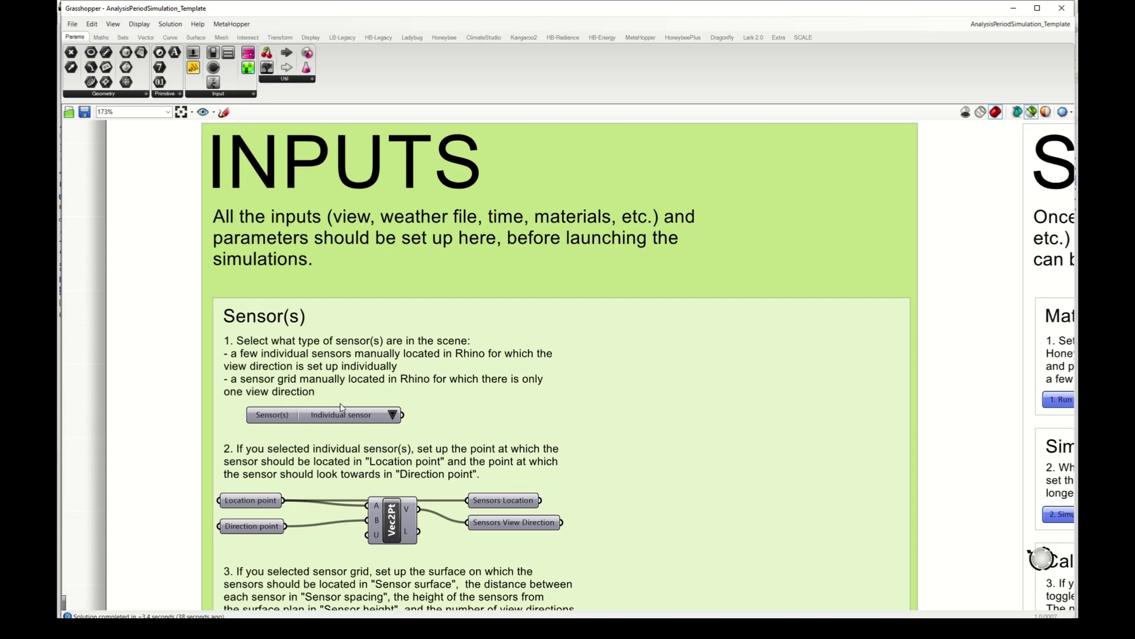
- Keep Individual sensor as the sensor type in the value list
left_click(390, 416)
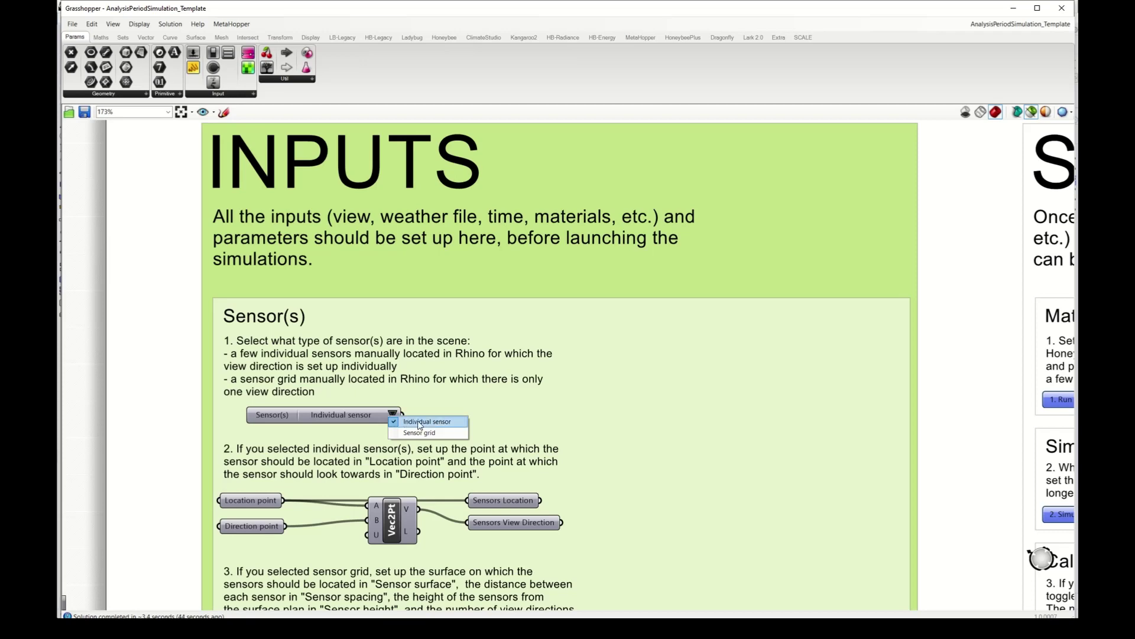
left_click(419, 423)
scroll(299, 486, "down", 2)
scroll(323, 509, "up", 4)
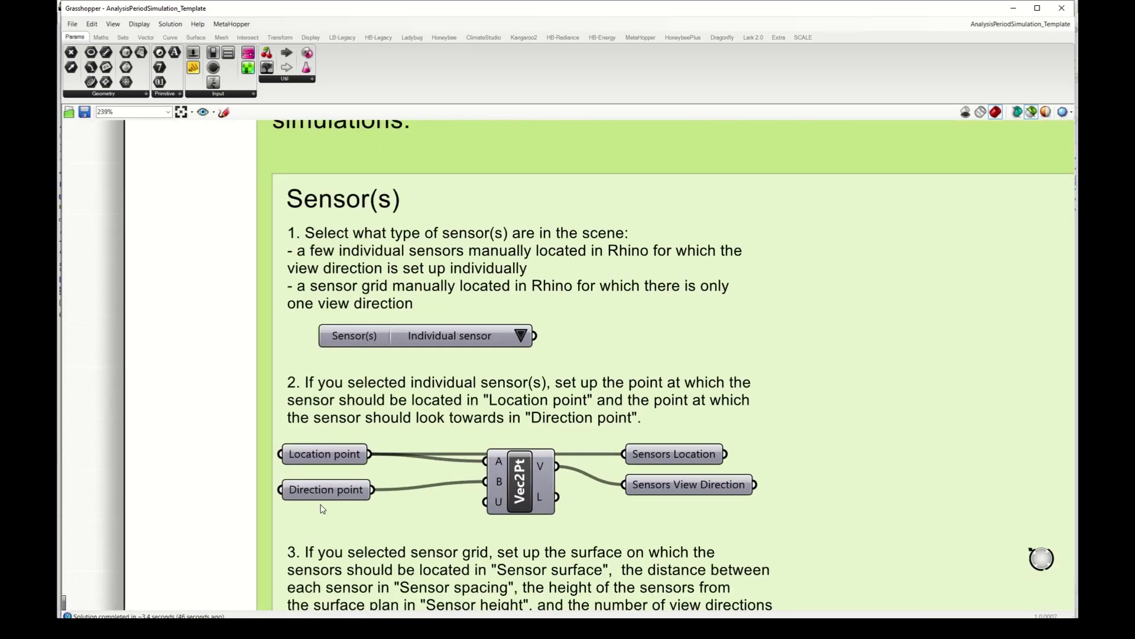
- Reference a Rhino room point as the sensor Location point
left_click(324, 454)
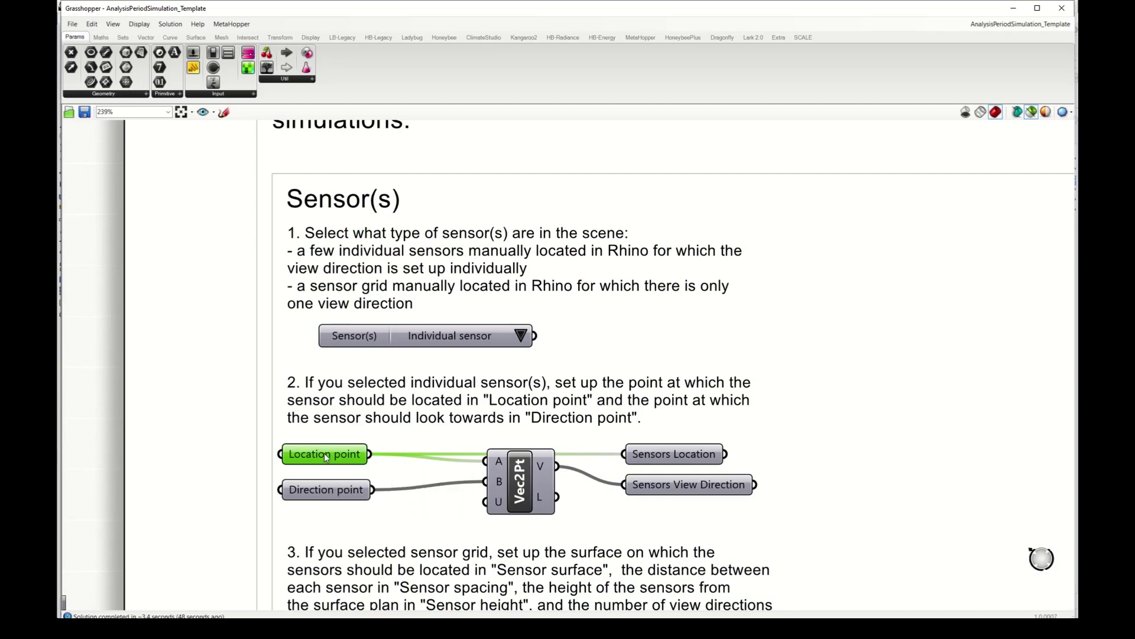
right_click(324, 453)
left_click(355, 537)
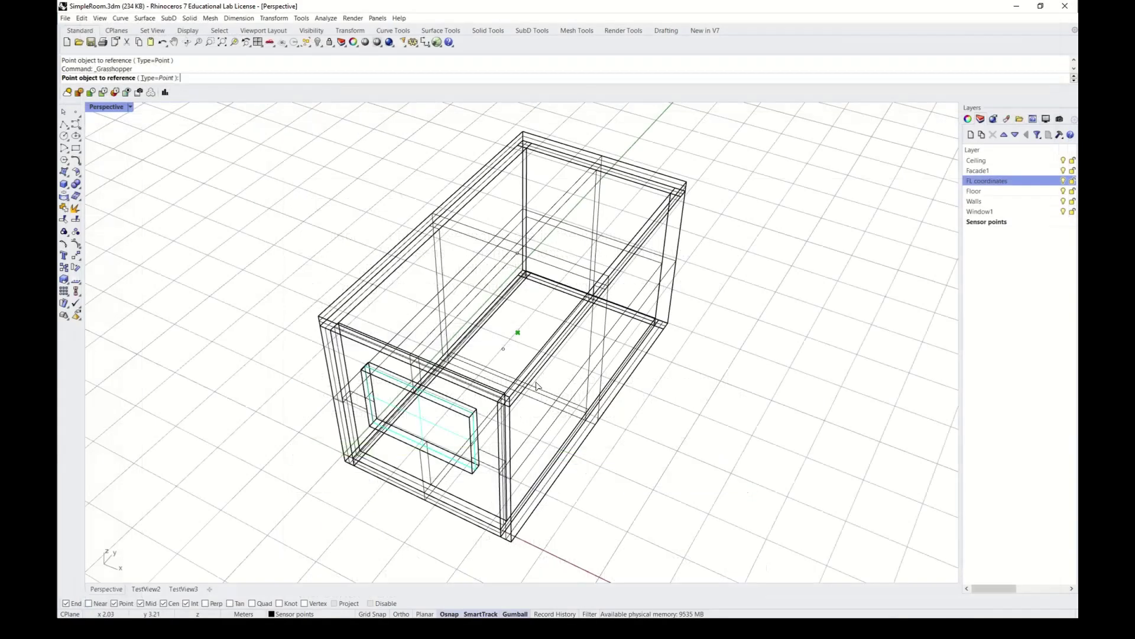
scroll(519, 330, "up", 3)
scroll(522, 342, "up", 3)
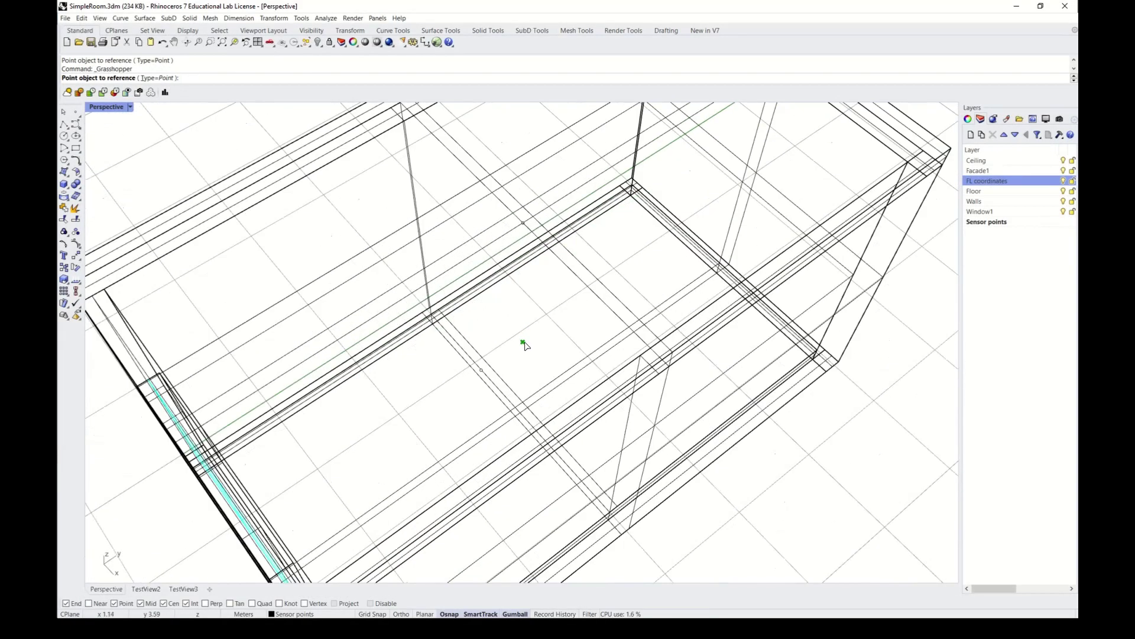
left_click(522, 343)
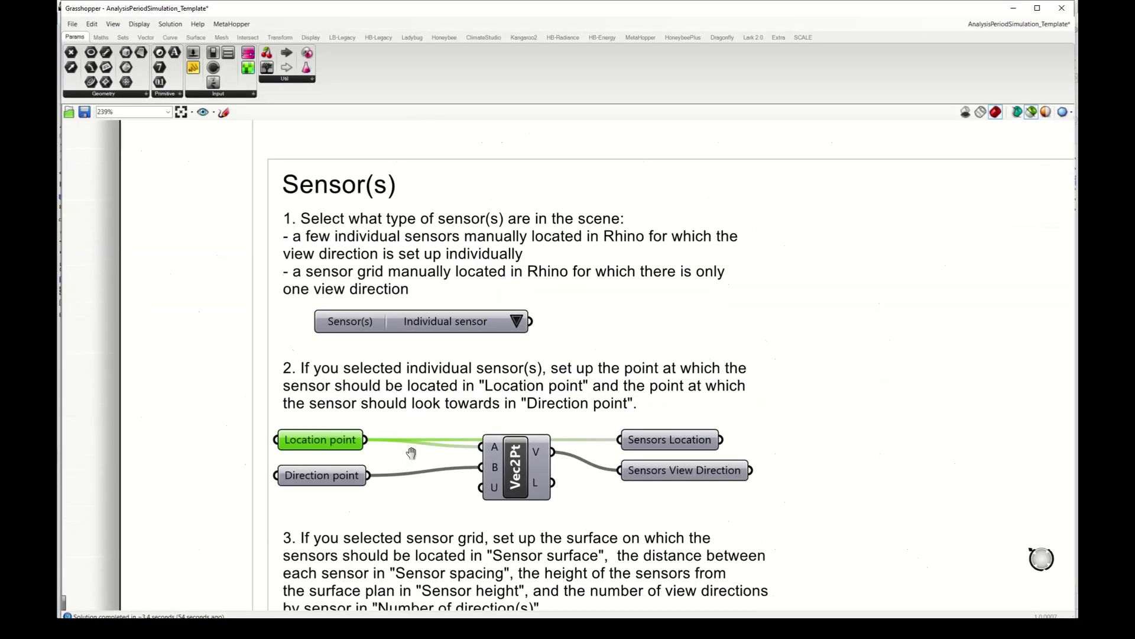
- Reference a second room point as the view Direction point
right_click_drag(411, 453, 406, 417)
left_click(318, 440)
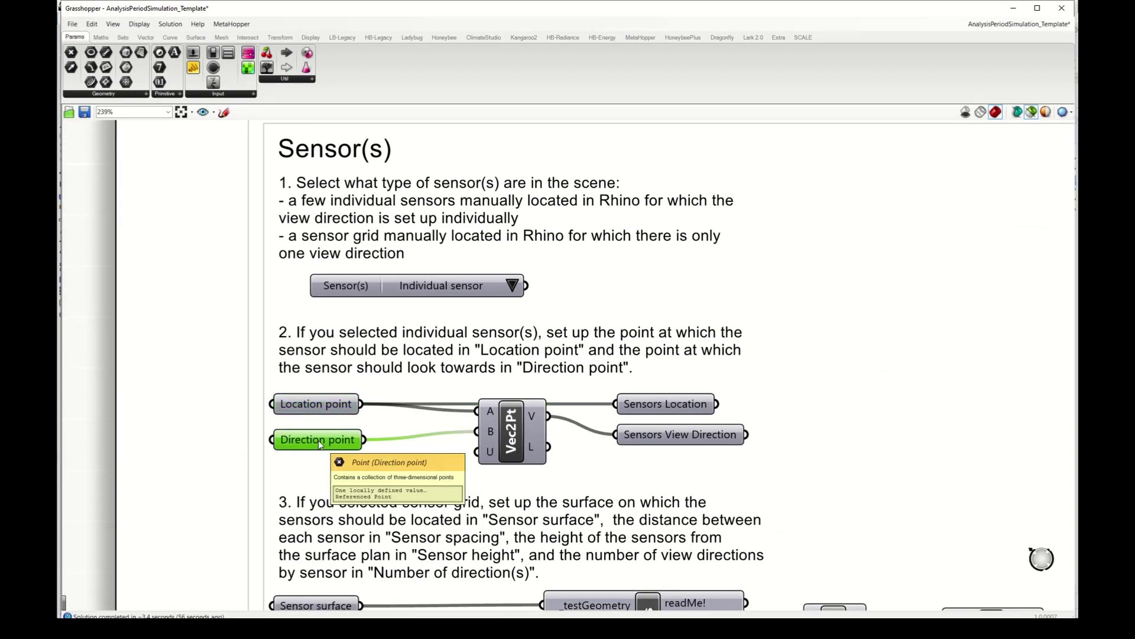
right_click(319, 445)
left_click(350, 539)
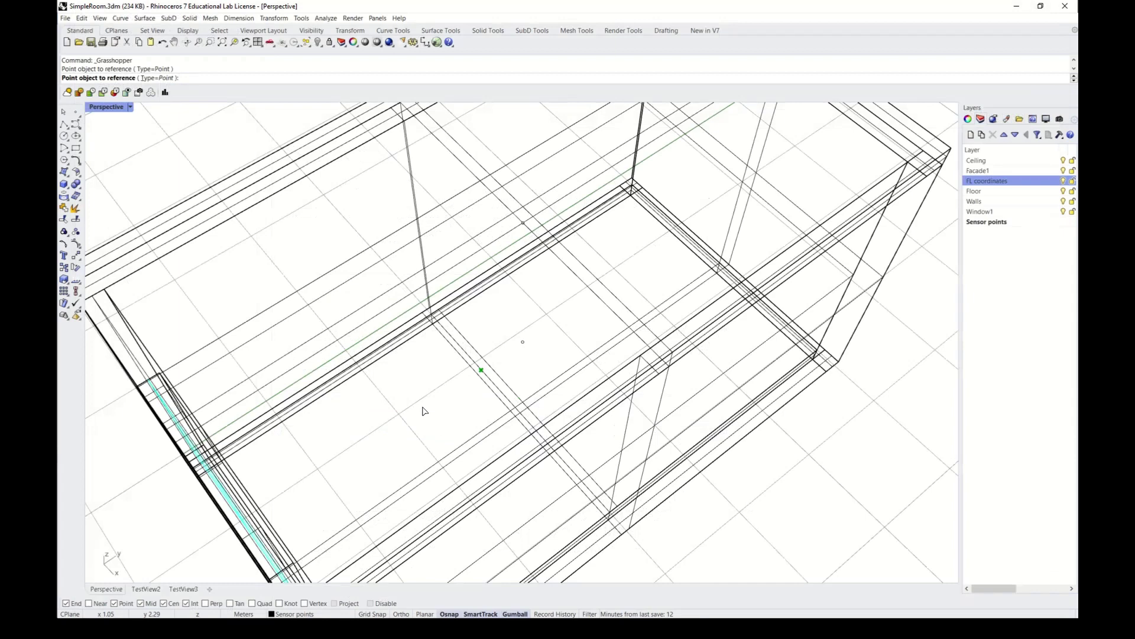
left_click(482, 371)
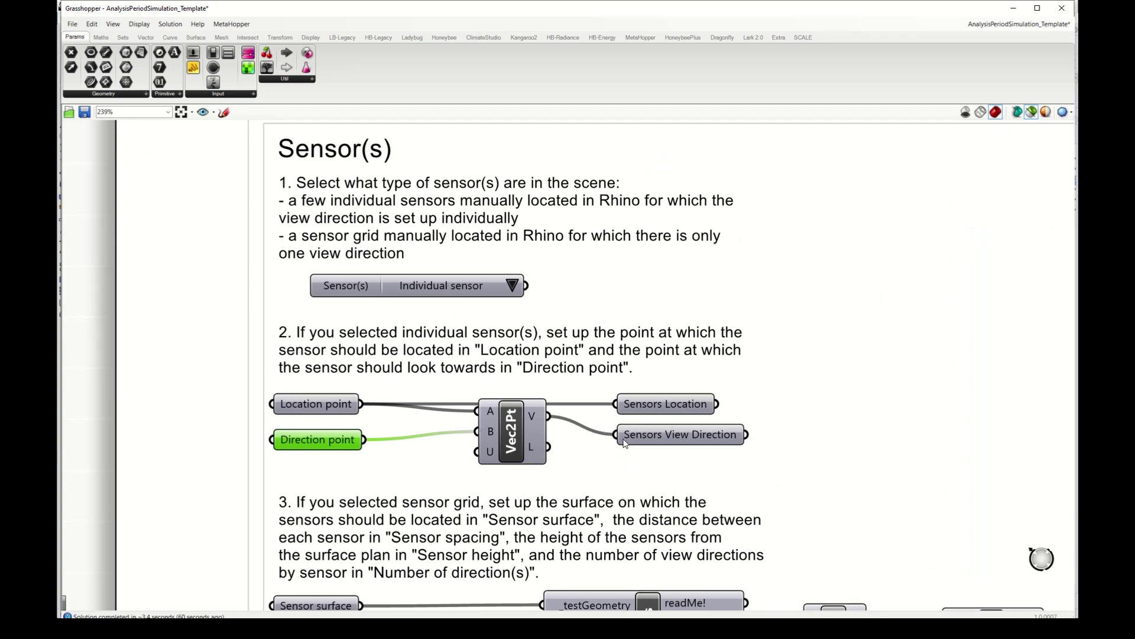
- Review the Sensor surface, spacing, height and Number of direction(s) inputs
scroll(479, 440, "down", 2)
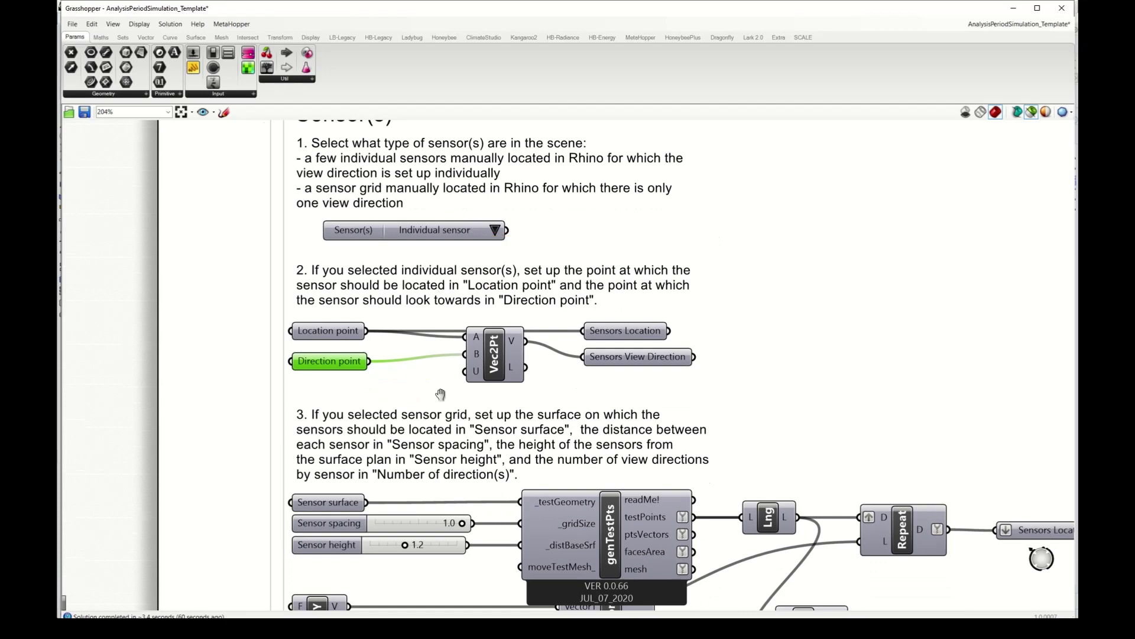
right_click_drag(442, 395, 424, 326)
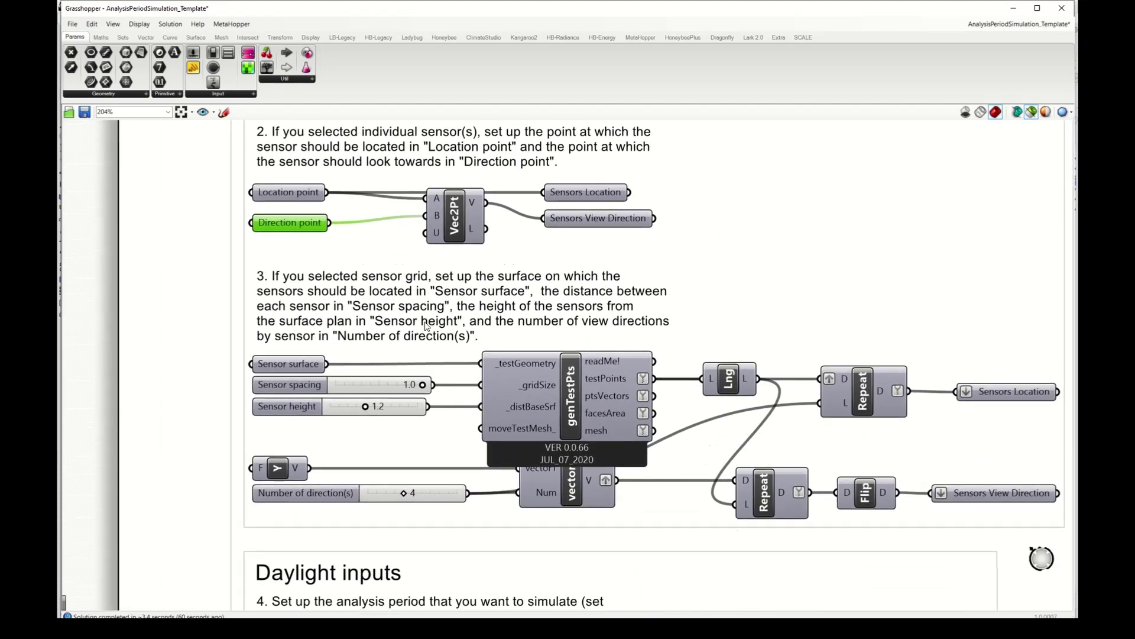
left_click(285, 368)
left_click(290, 389)
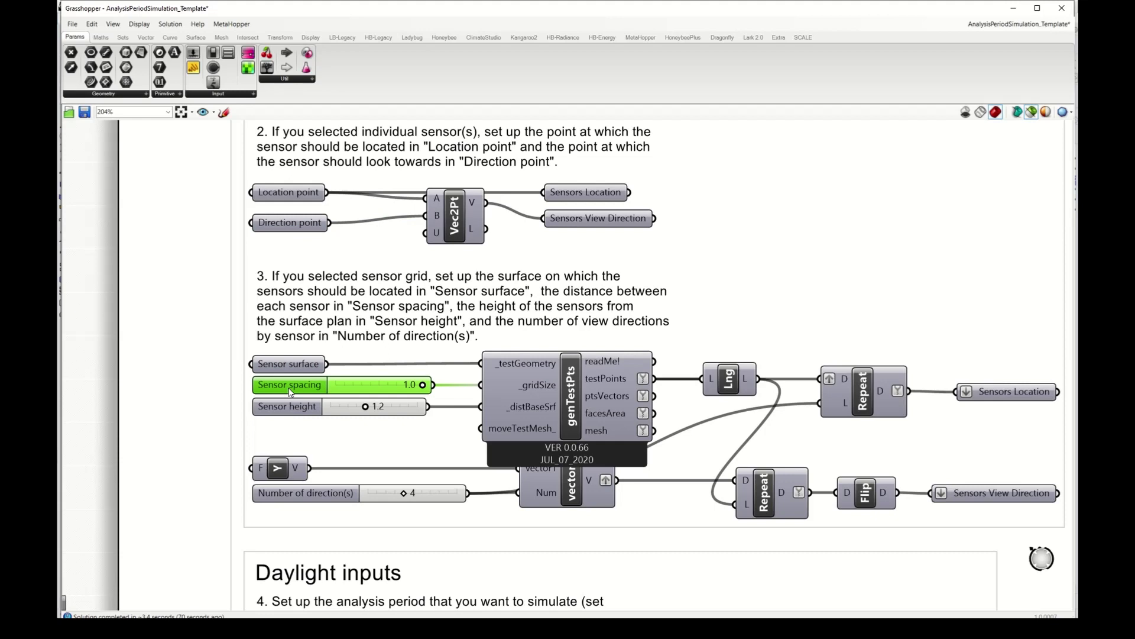
left_click(291, 413)
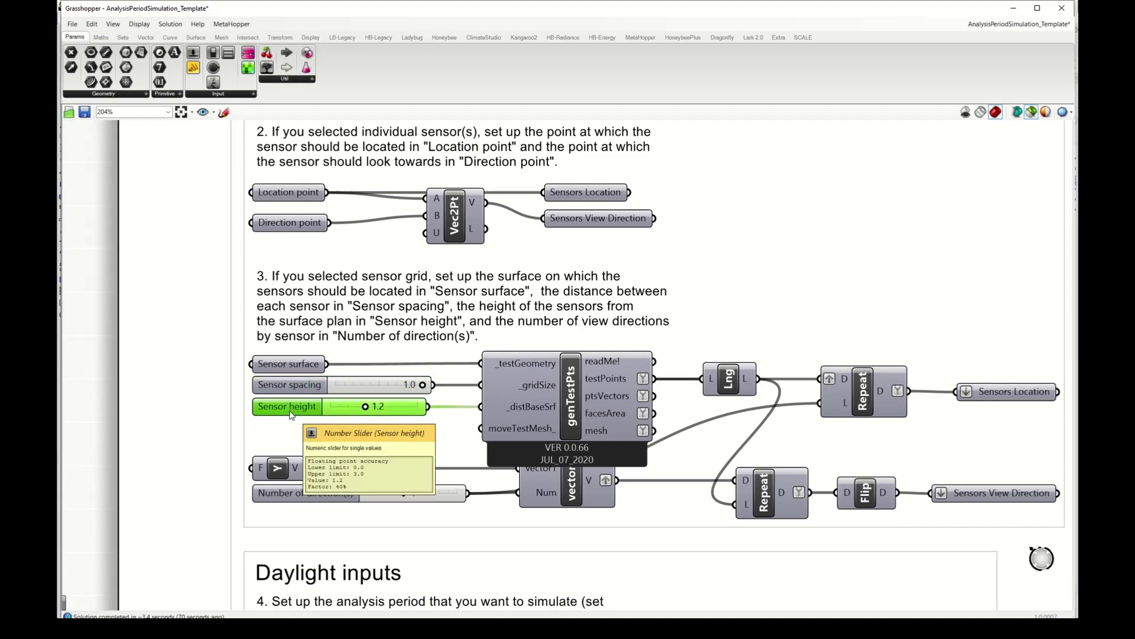
left_click(289, 492)
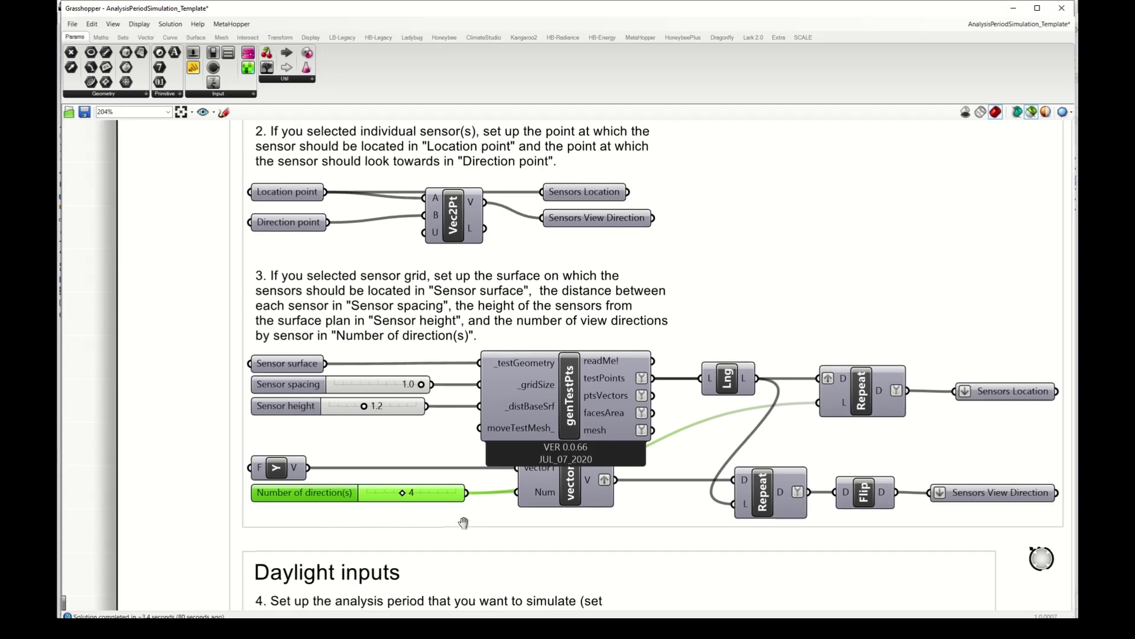
scroll(462, 473, "up", 5)
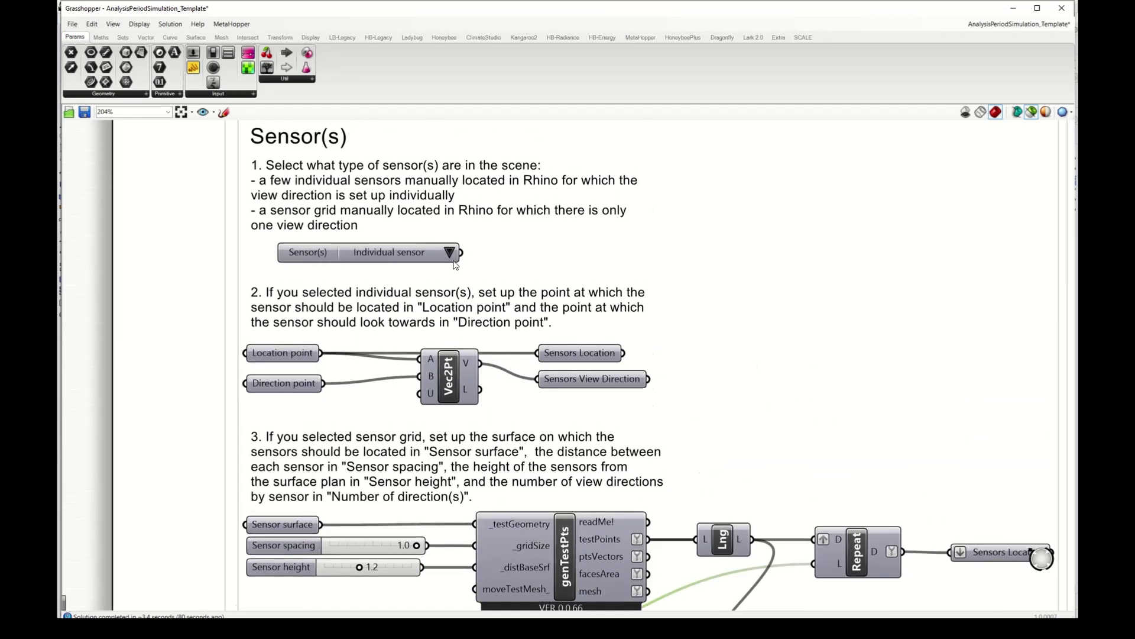
right_click_drag(436, 504, 422, 447)
scroll(422, 447, "down", 10)
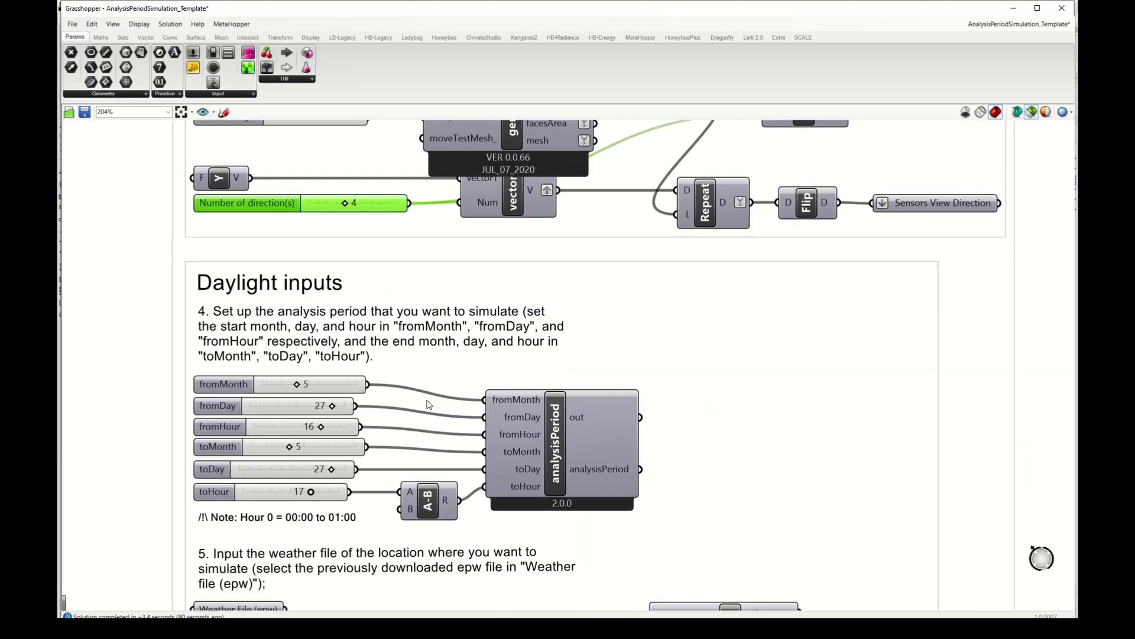
- Set the analysis period start to month 1, day 1, hour 0
left_click(559, 437)
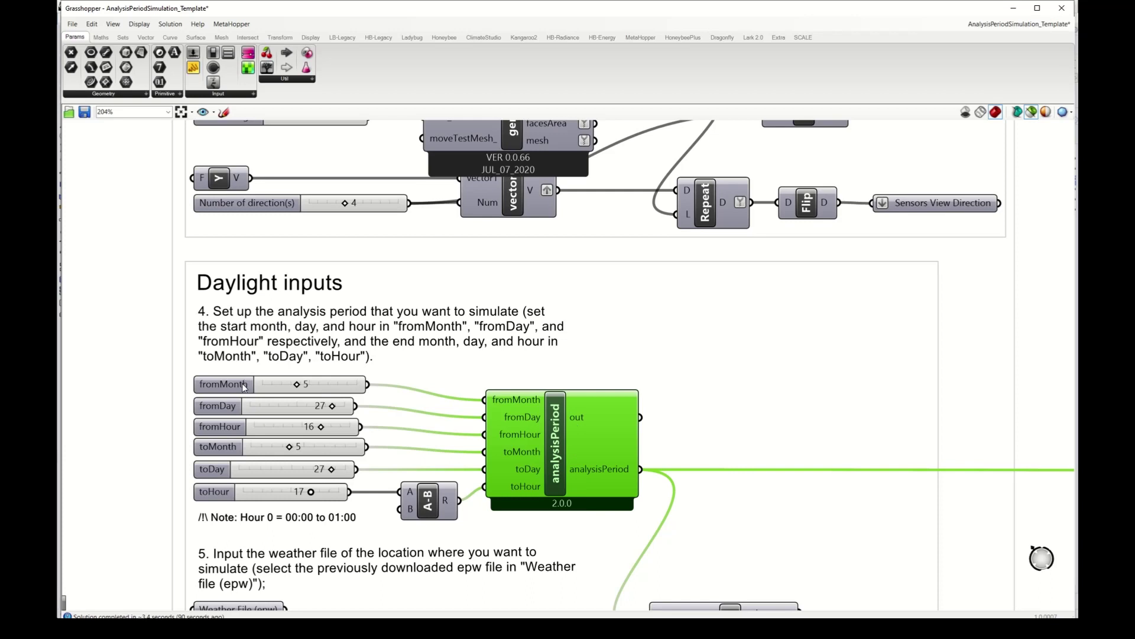
double_click(291, 384)
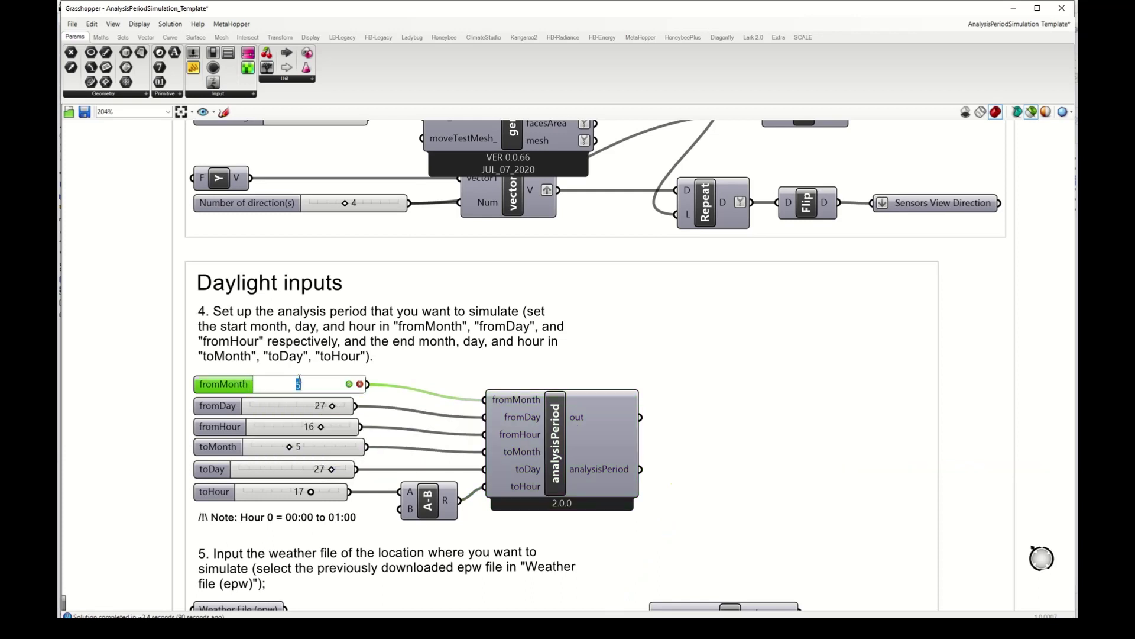
type("1")
key("Return")
left_click(308, 408)
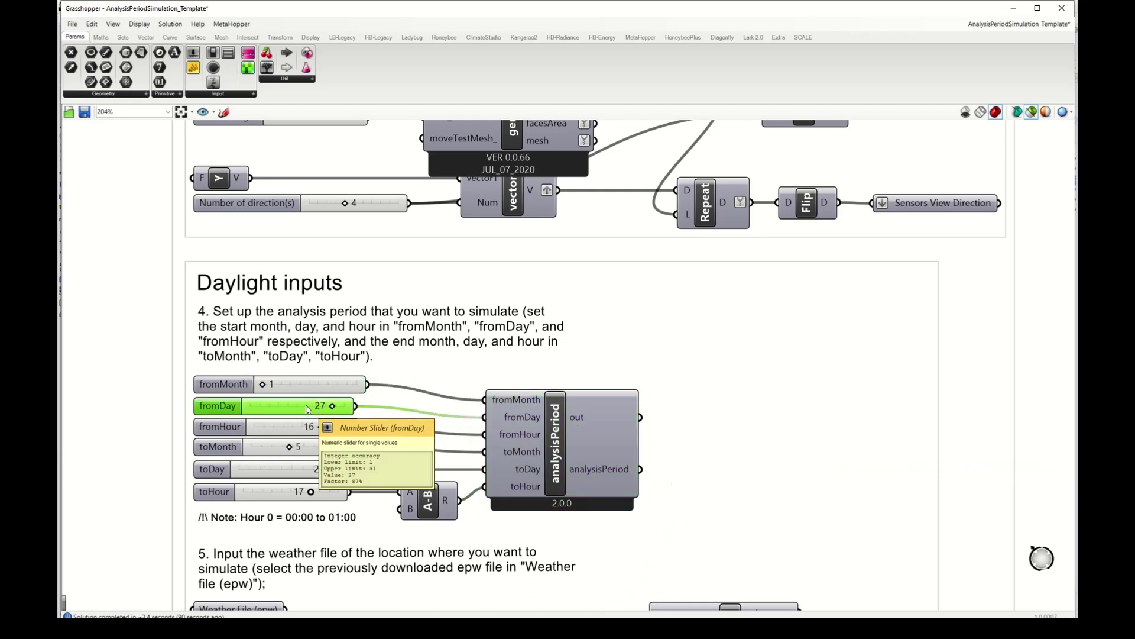
double_click(308, 408)
type("1")
key("Return")
left_click(341, 429)
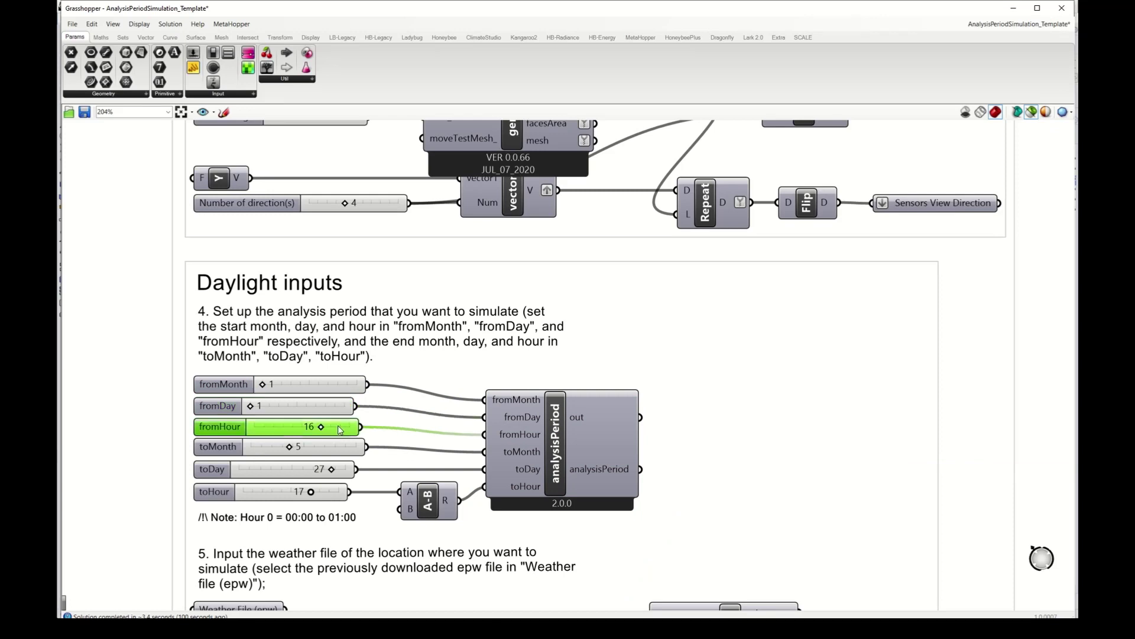
double_click(341, 429)
type("0")
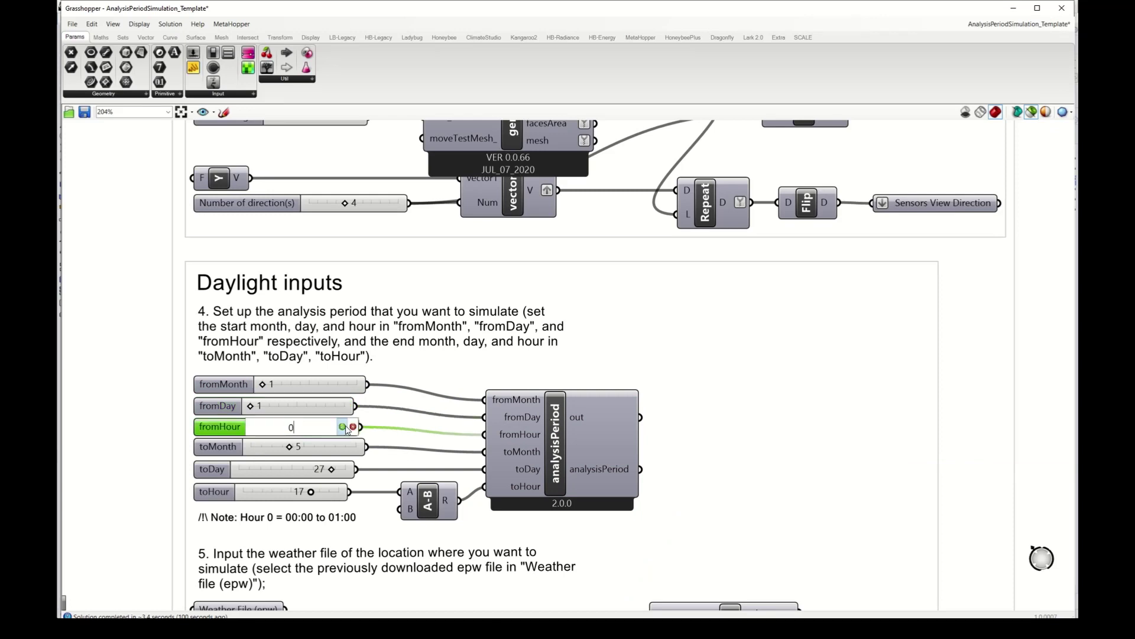
key("Return")
- Set the analysis period end to month 12, day 31, hour 24
double_click(324, 443)
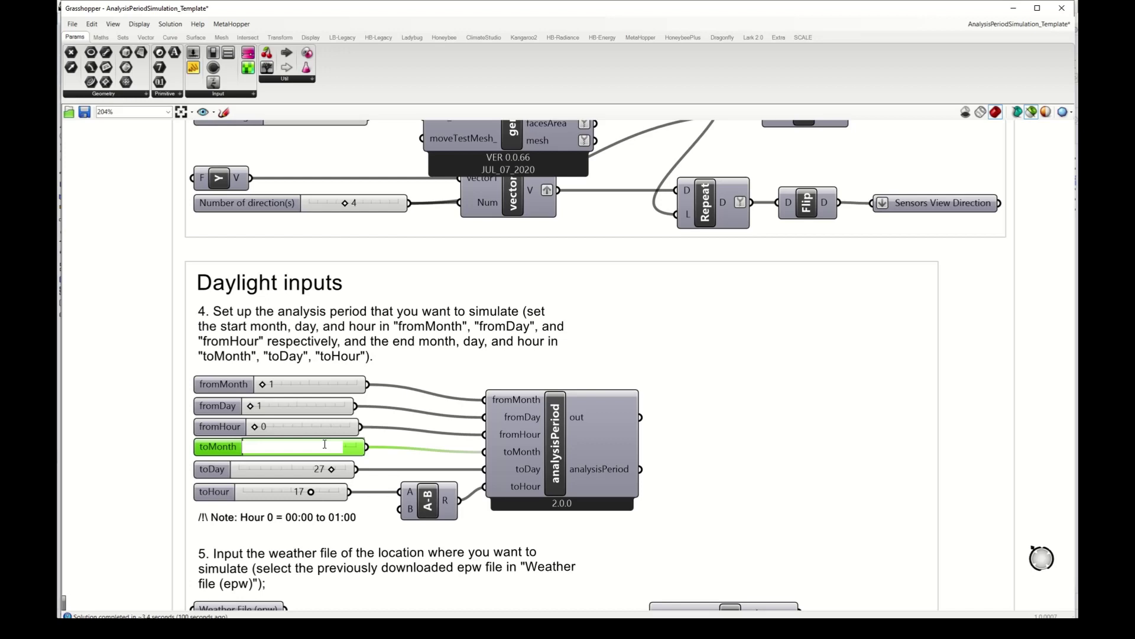
type("12")
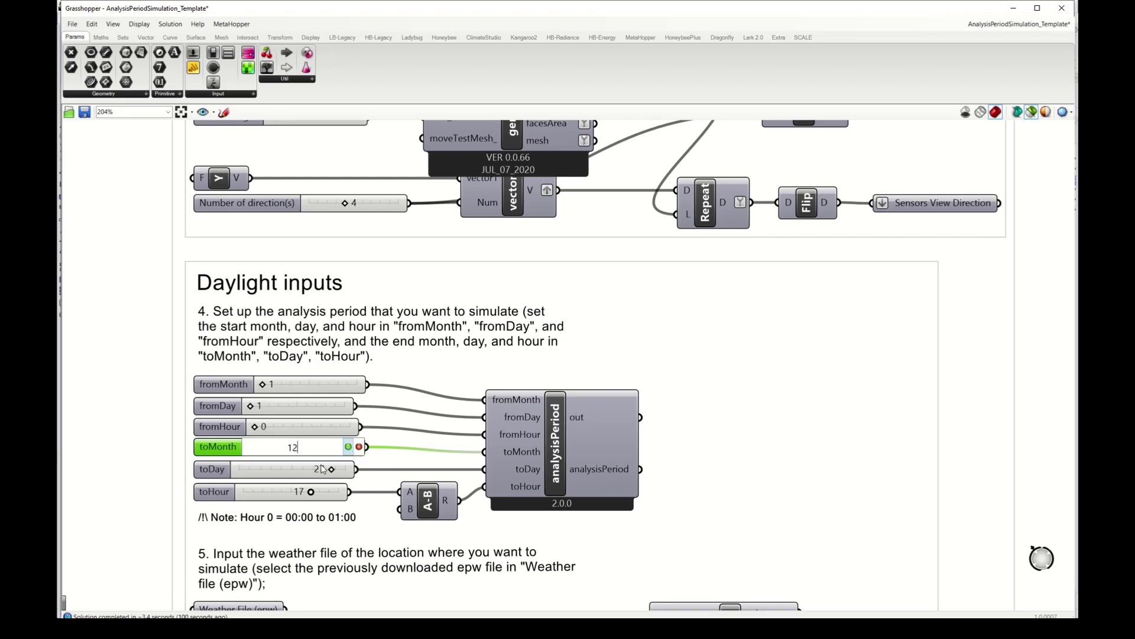
key("Return")
double_click(288, 471)
type("31")
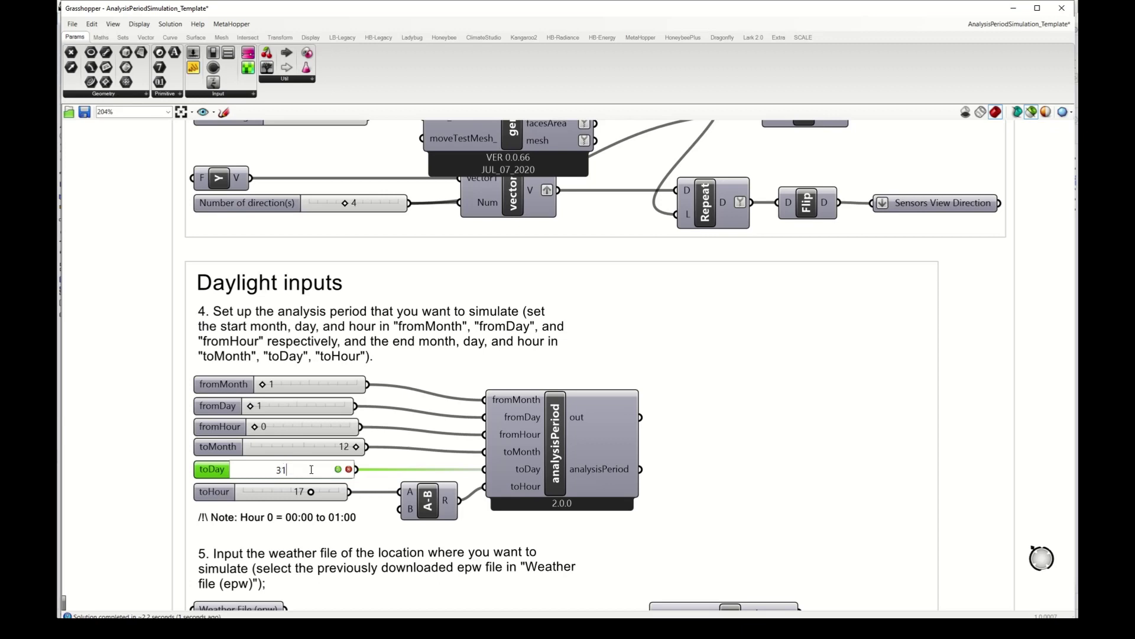
double_click(330, 496)
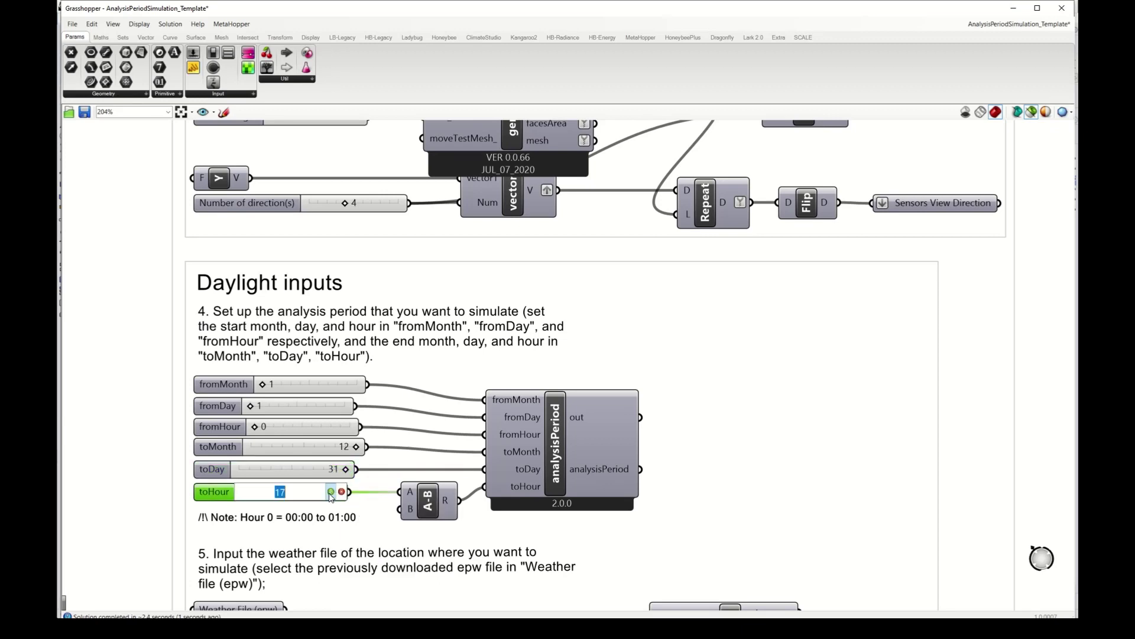
type("24")
key("Return")
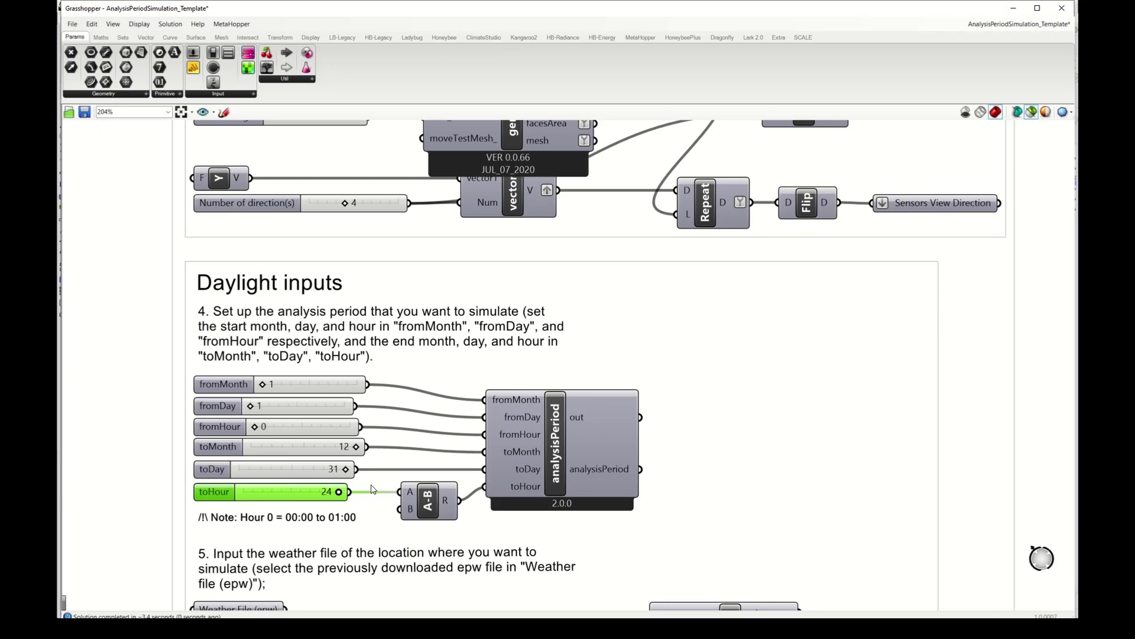
right_click_drag(398, 559, 379, 472)
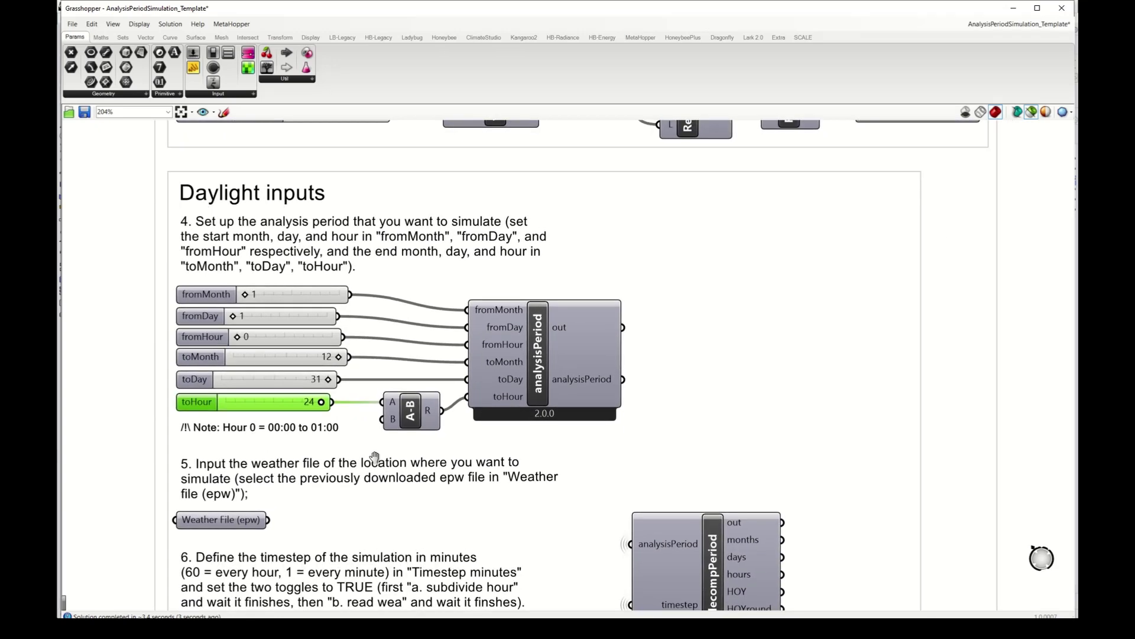
- Load CHE_Geneva.067000_IWEC.epw into the Weather File (epw) input
right_click_drag(369, 513, 371, 401)
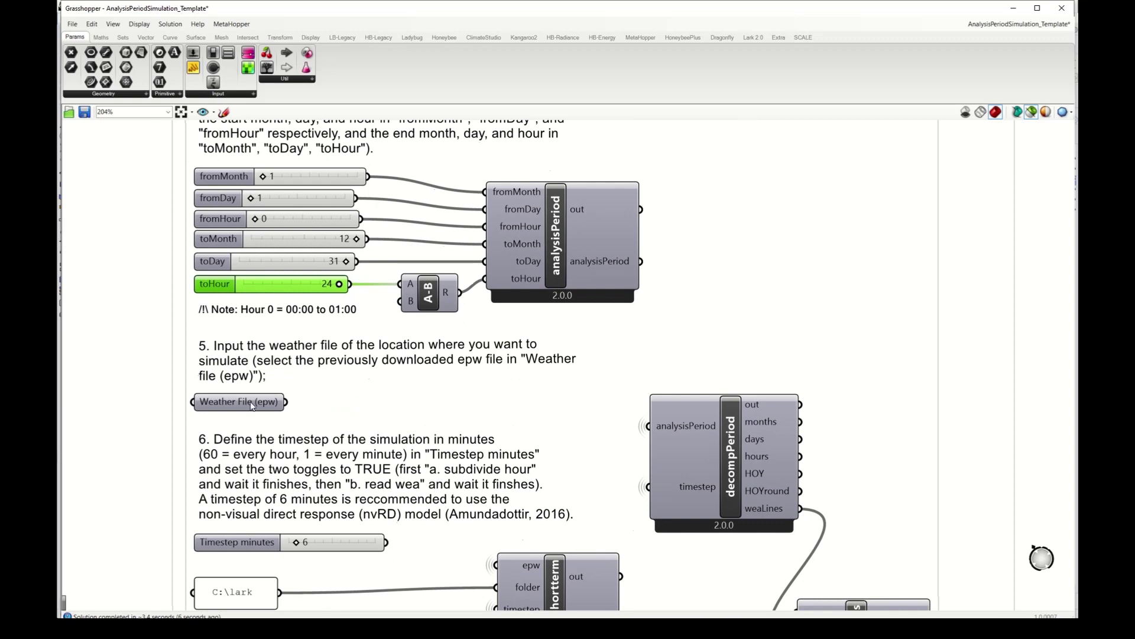
left_click(245, 404)
right_click(246, 404)
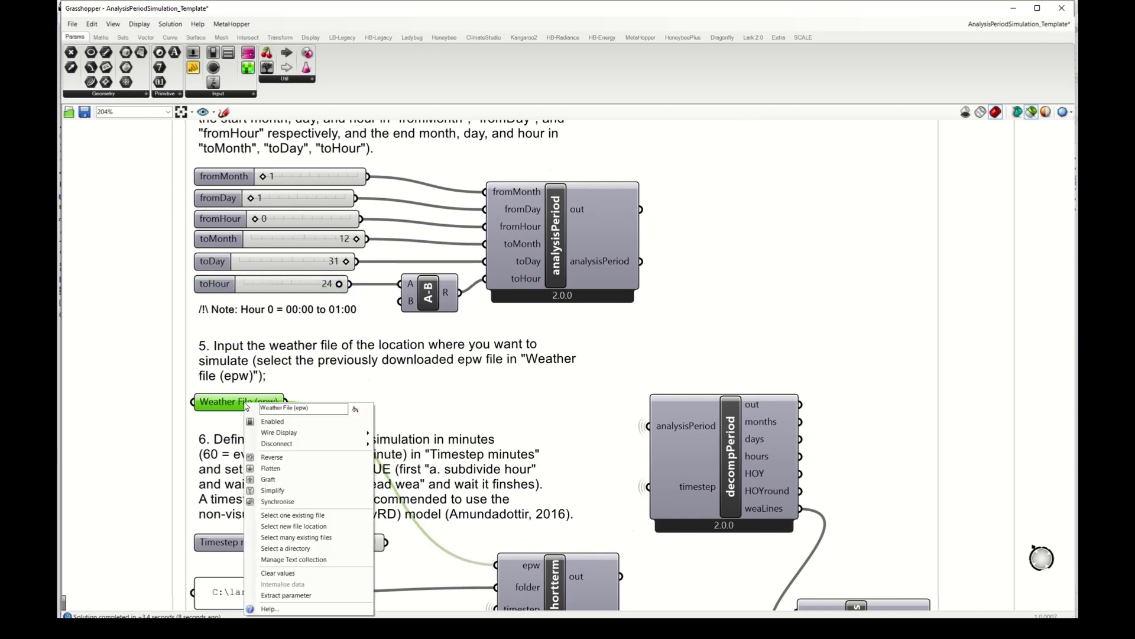
left_click(284, 517)
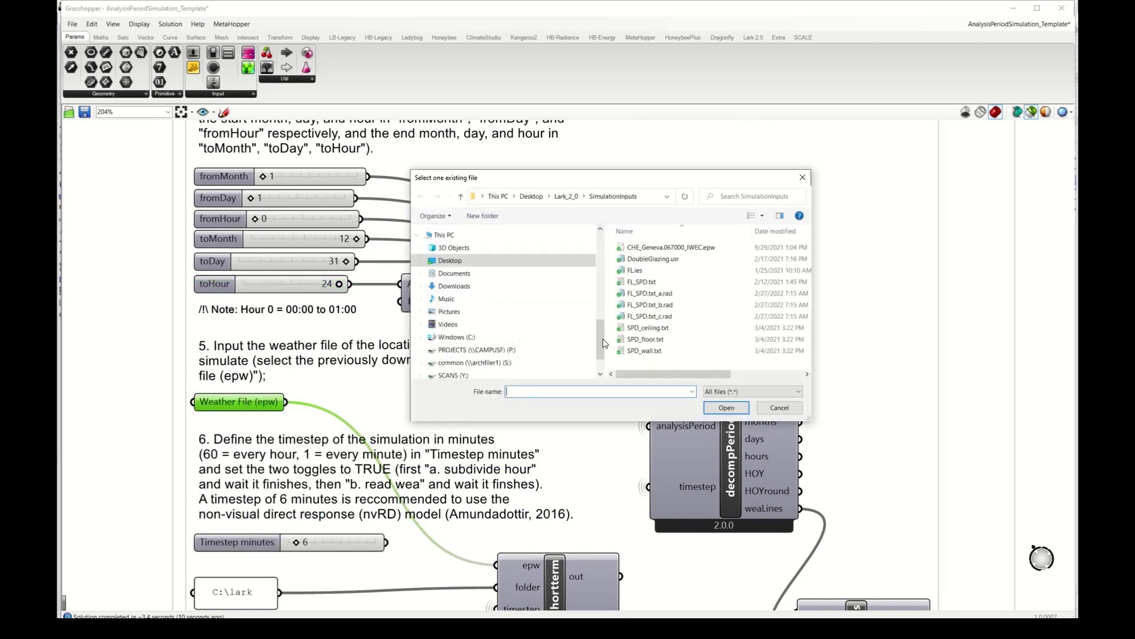
left_click(669, 248)
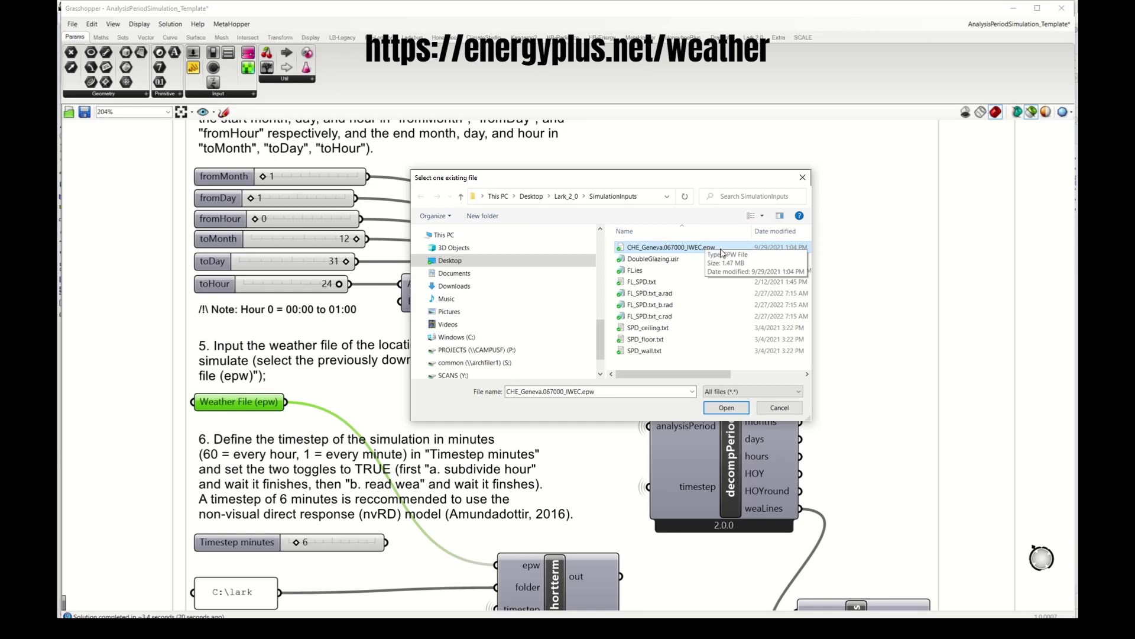
left_click(731, 408)
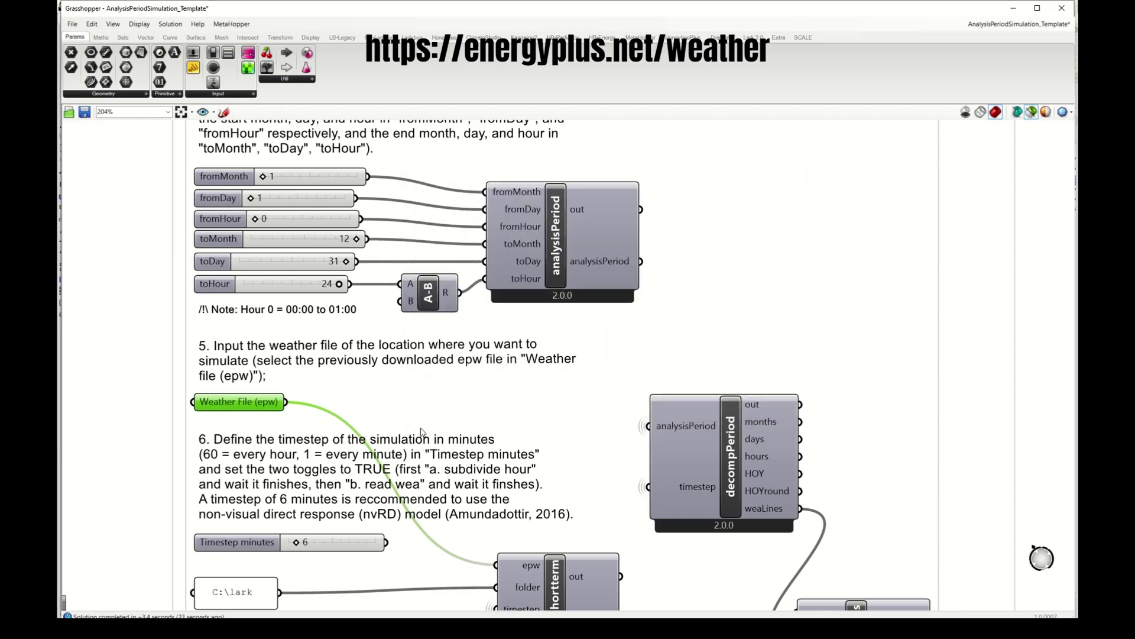
- Inspect the Timestep minutes slider, the step 6 notes and weaShortterm's inputs
scroll(423, 432, "down", 5)
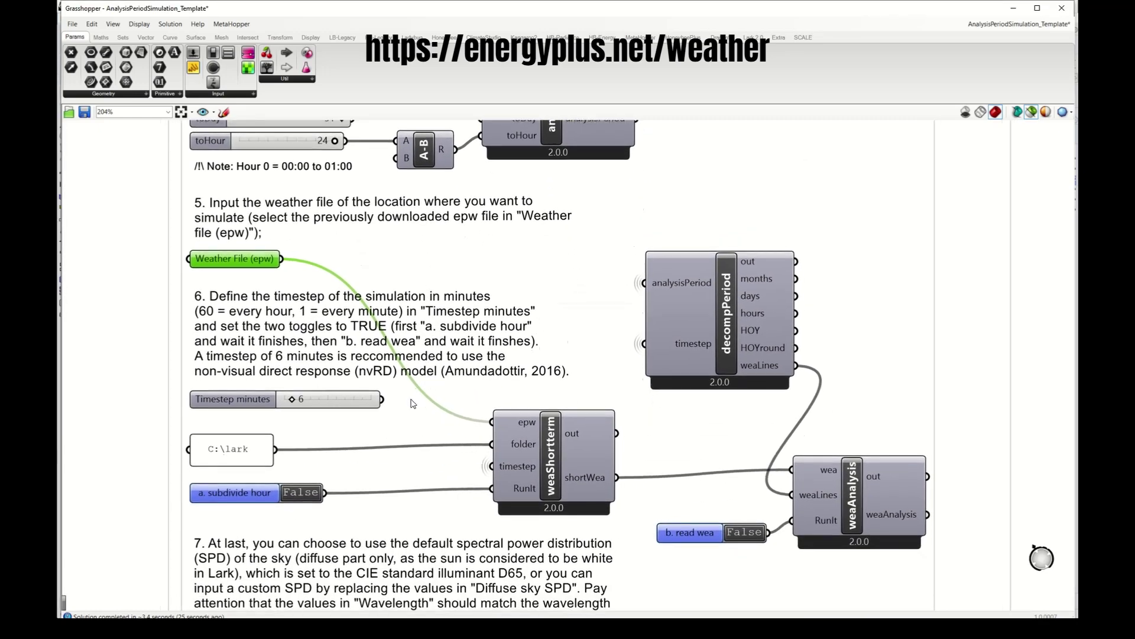
left_click(216, 401)
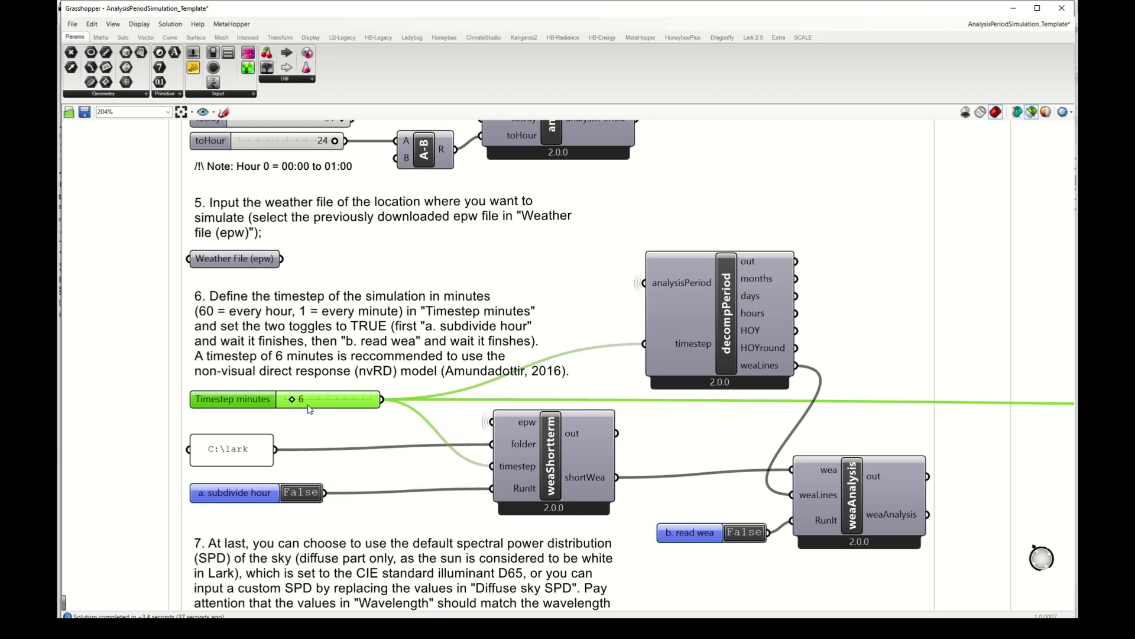
left_click(330, 377)
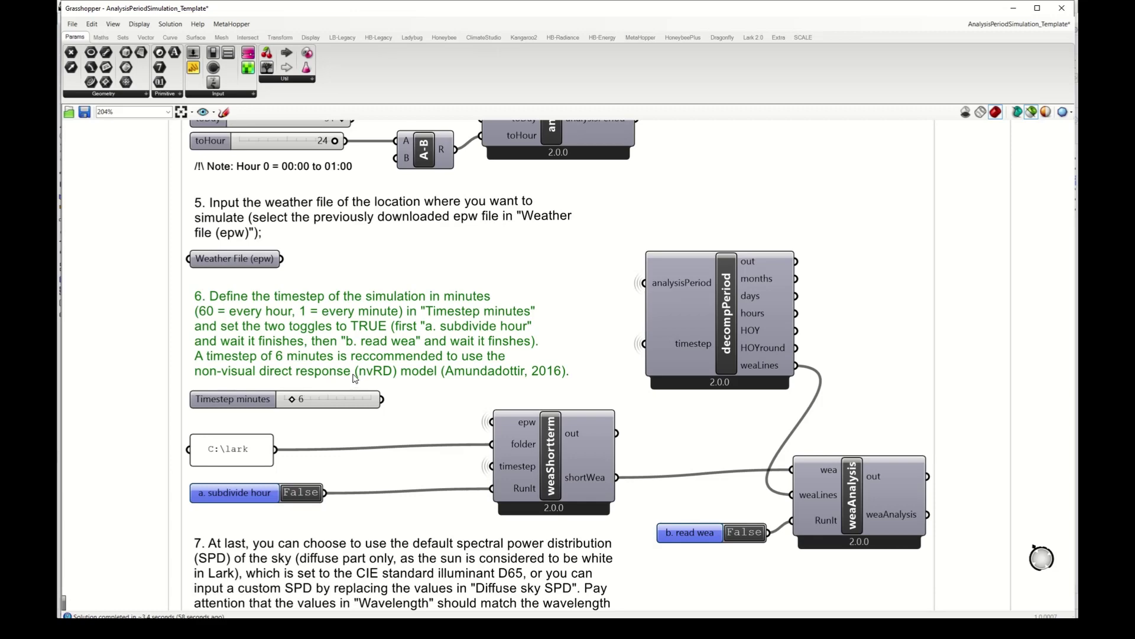
left_click(556, 467)
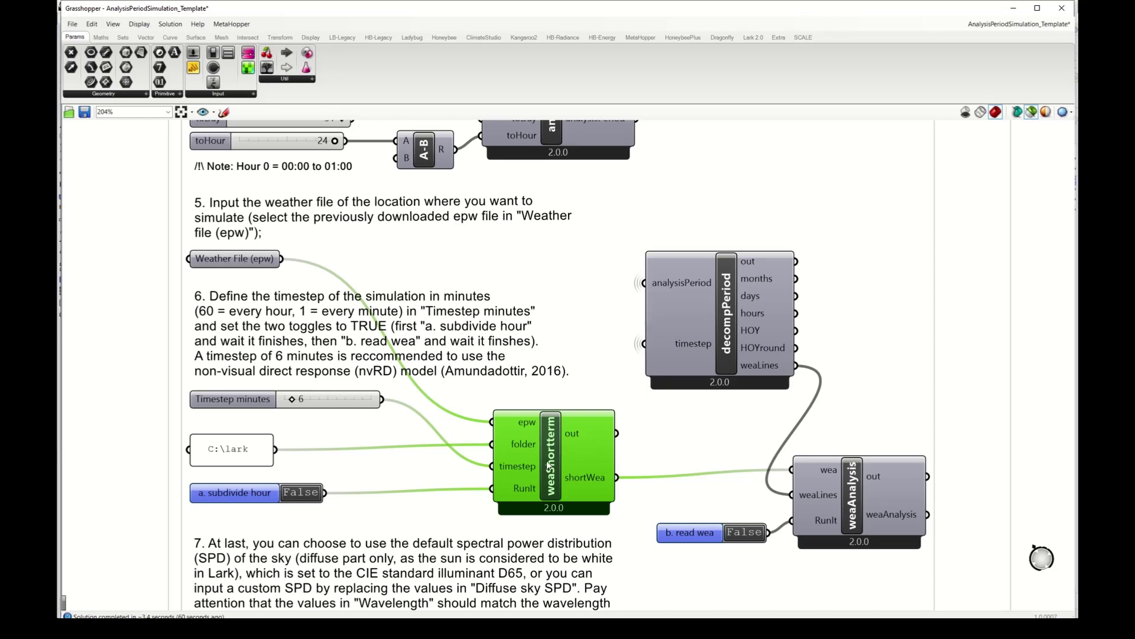
mouse_move(549, 467)
left_click(223, 405)
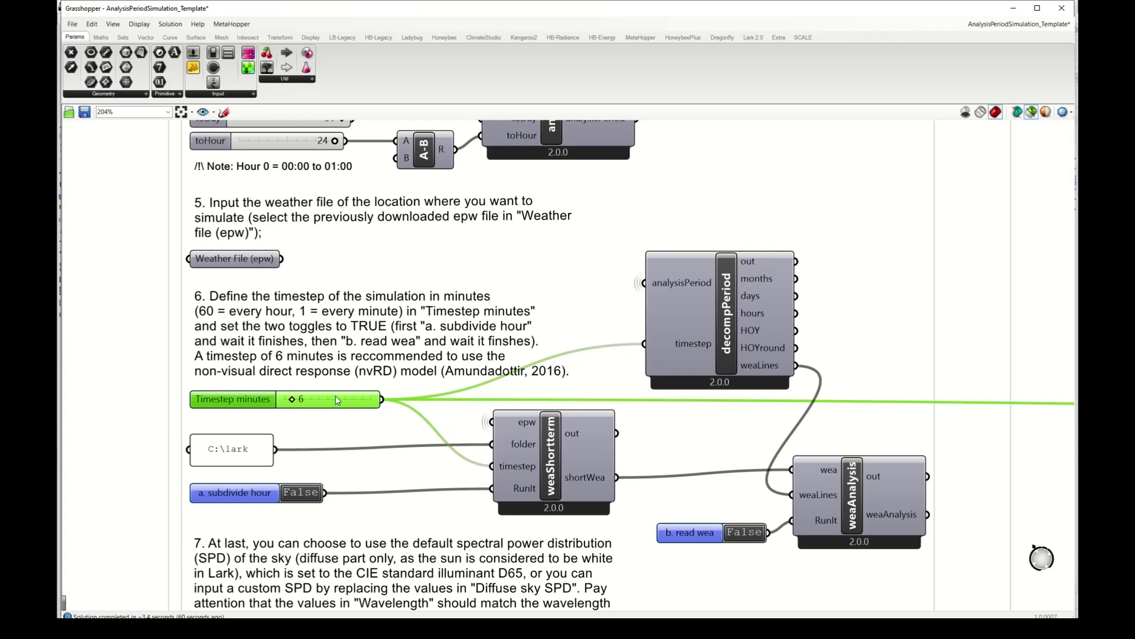
- Set the subdivide hour and read wea toggles to True
mouse_move(335, 400)
double_click(299, 493)
scroll(439, 336, "down", 2)
scroll(796, 499, "up", 3)
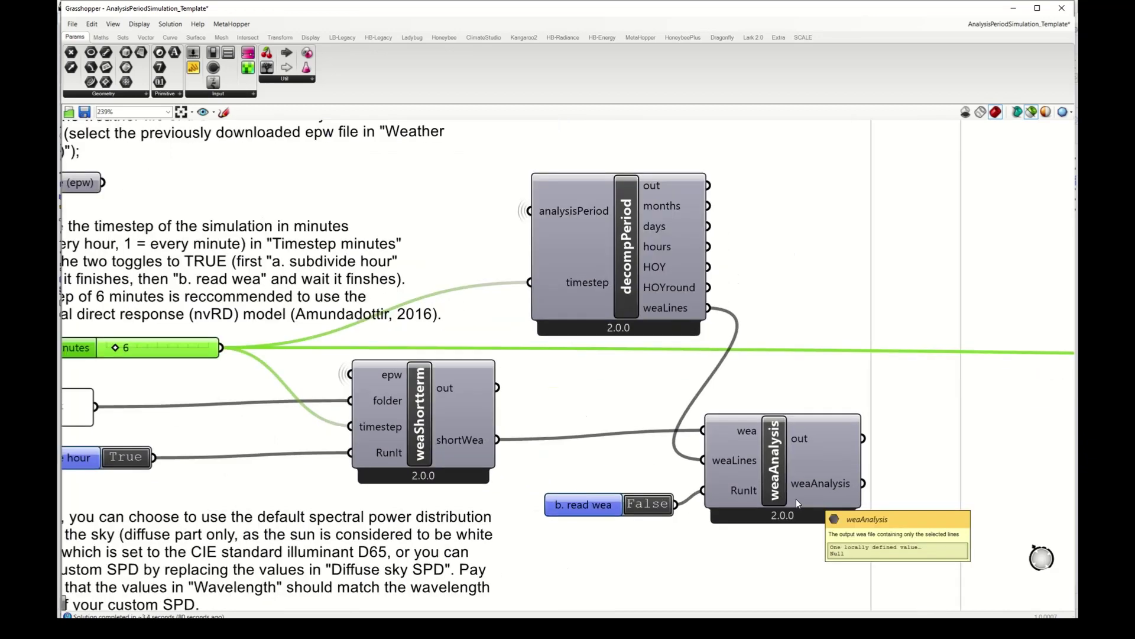
left_click(586, 512)
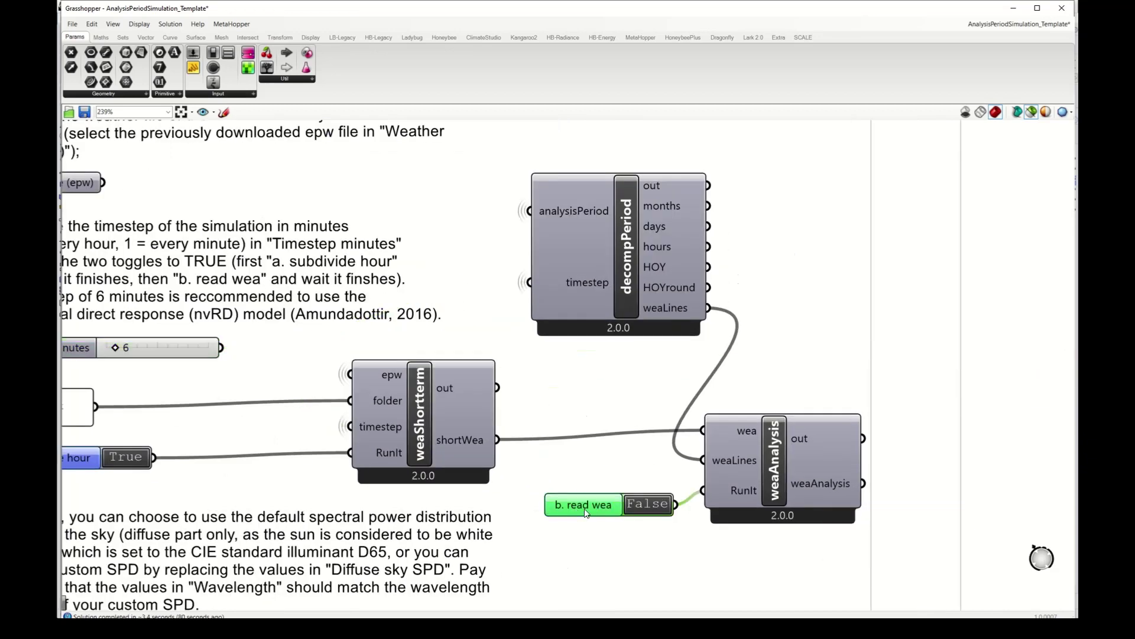
double_click(653, 512)
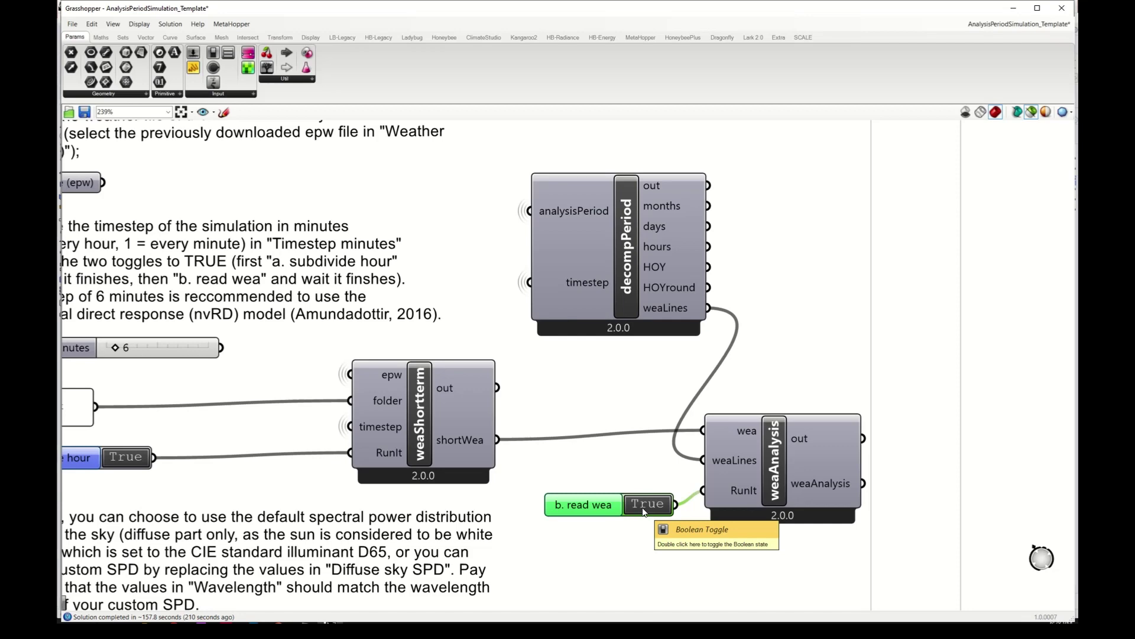
scroll(668, 490, "down", 4)
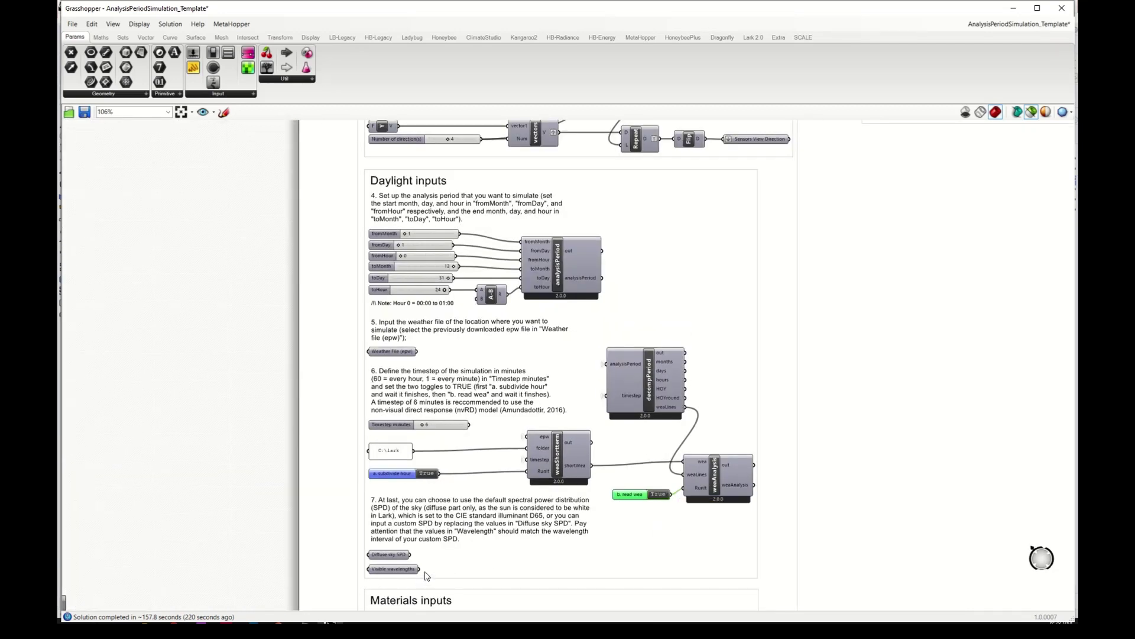
scroll(396, 570, "down", 2)
scroll(401, 578, "up", 5)
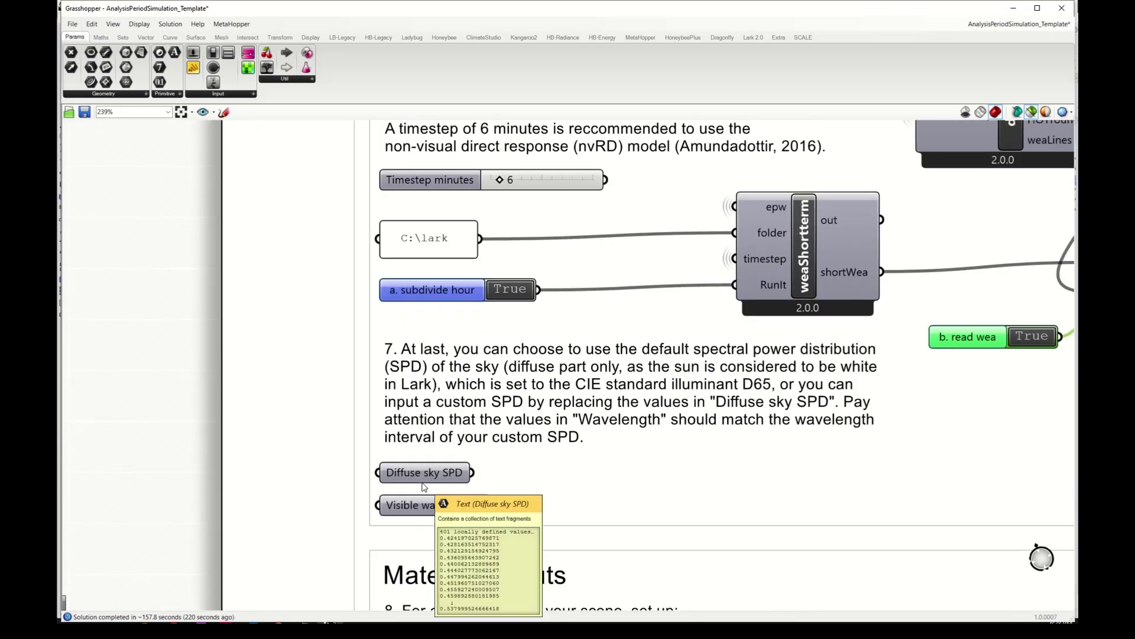
left_click(421, 478)
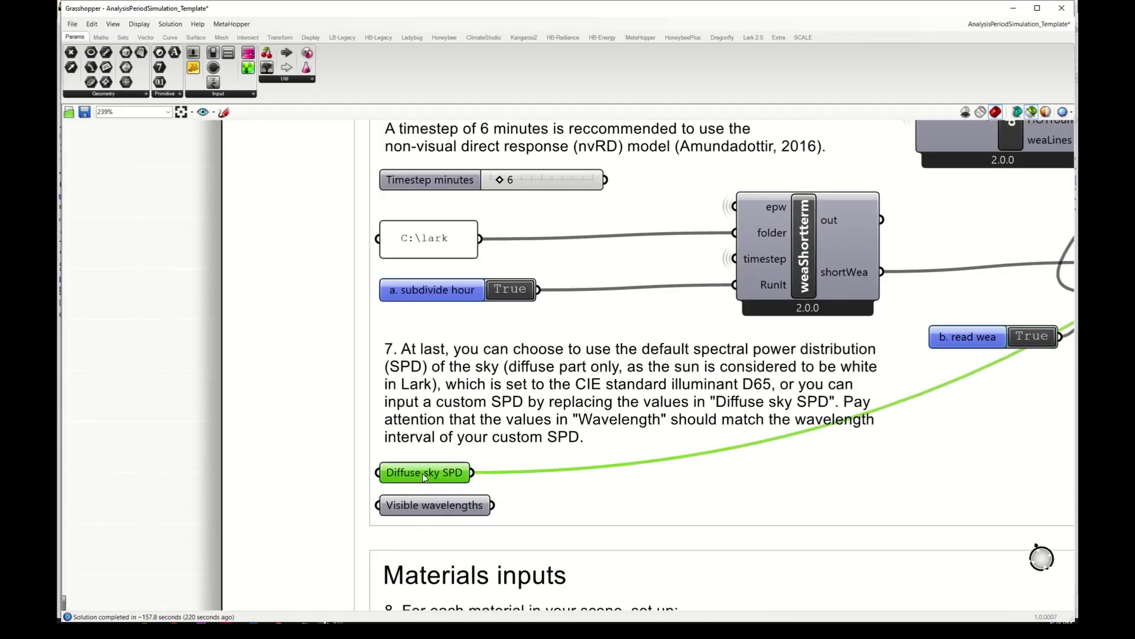
right_click(424, 478)
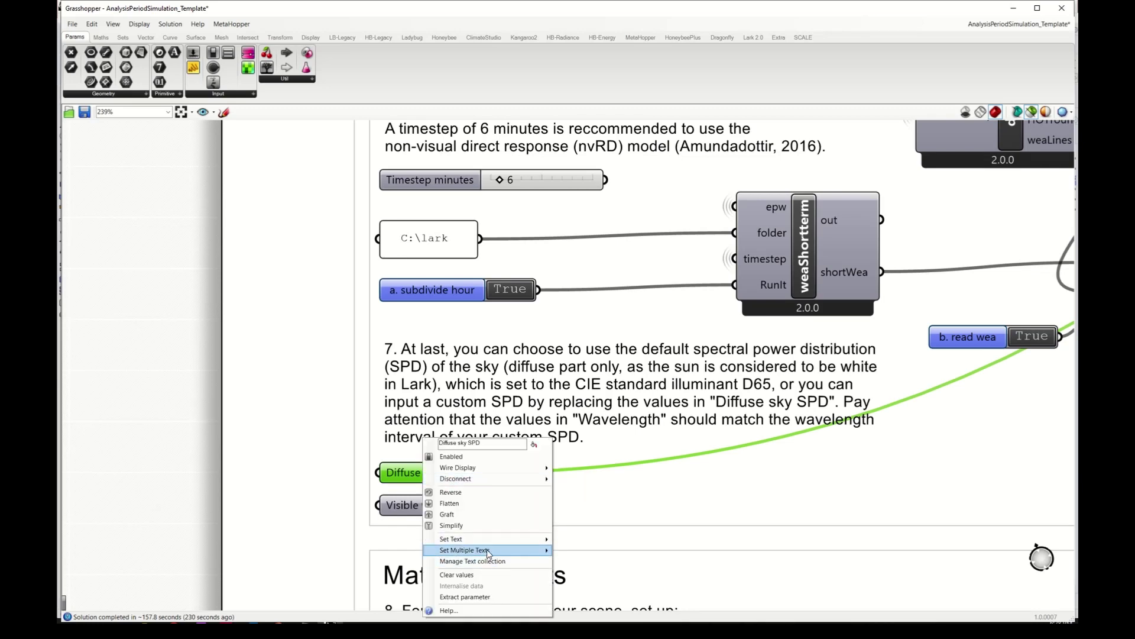
mouse_move(488, 552)
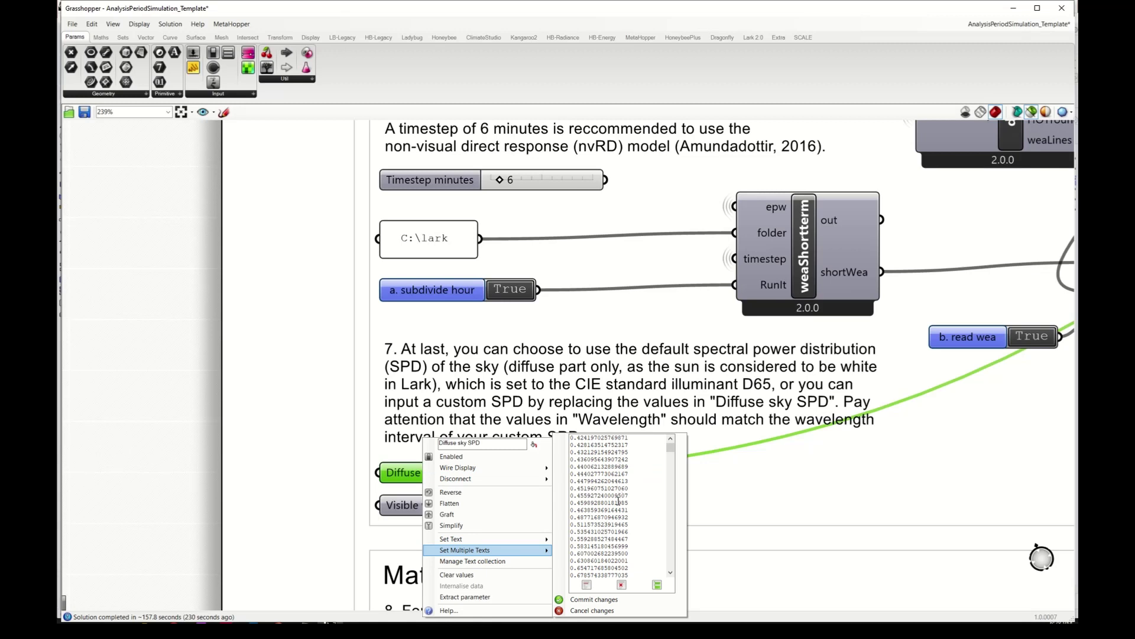
left_click(393, 503)
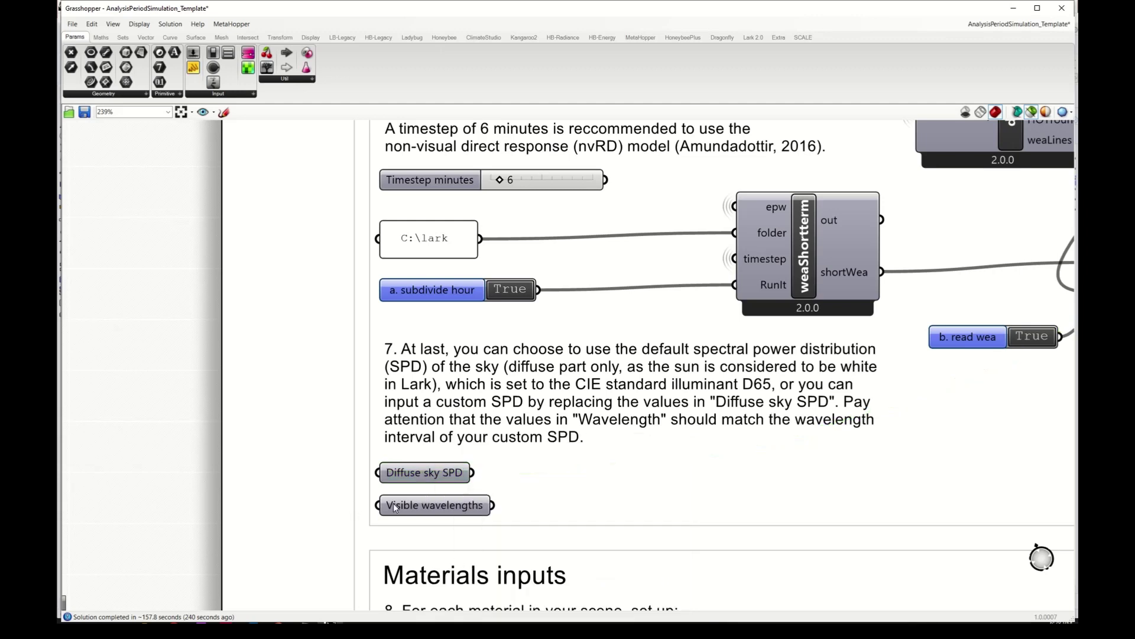
left_click(437, 504)
right_click(438, 507)
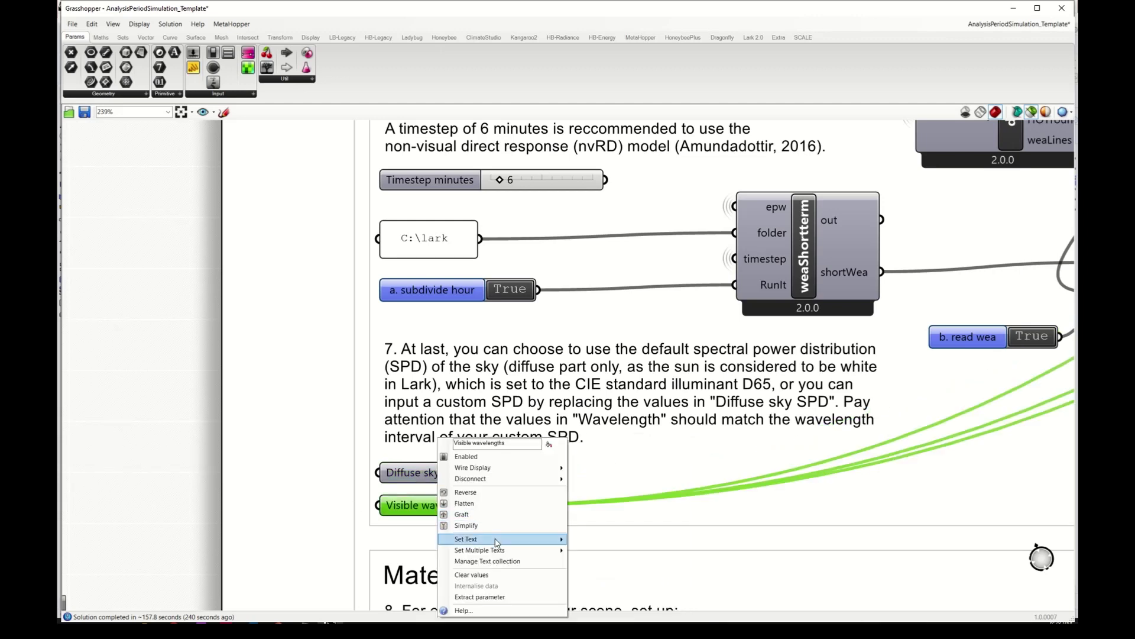
left_click(348, 533)
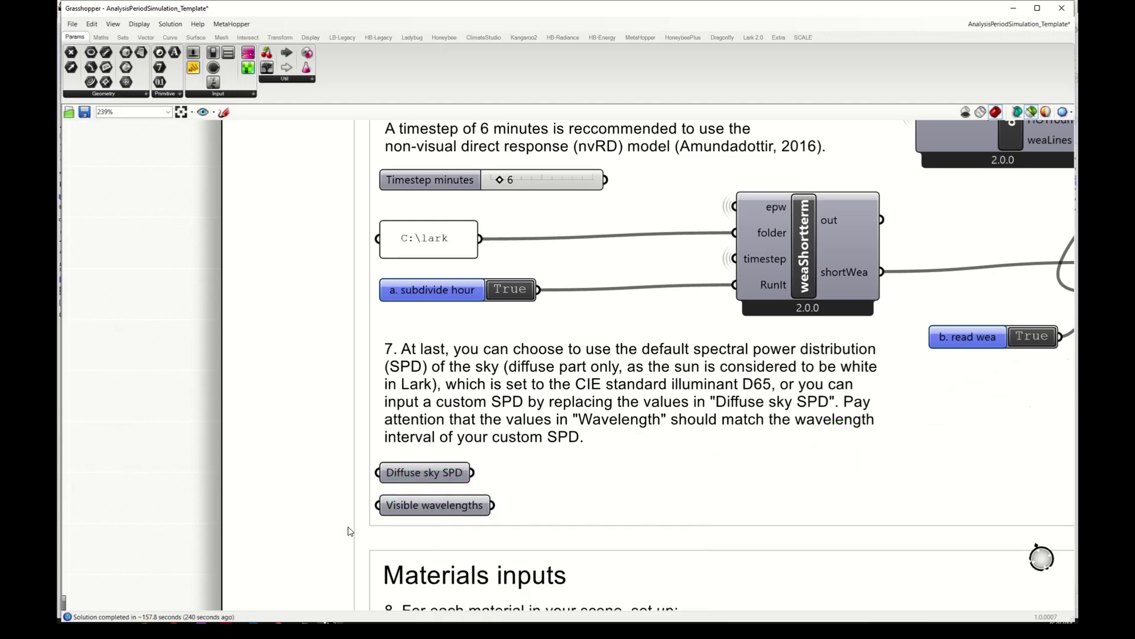
- Review Window1's Material_type, Pipeline, layer ID, layer-name panel and spectral file path
mouse_move(450, 506)
right_click_drag(323, 537, 303, 446)
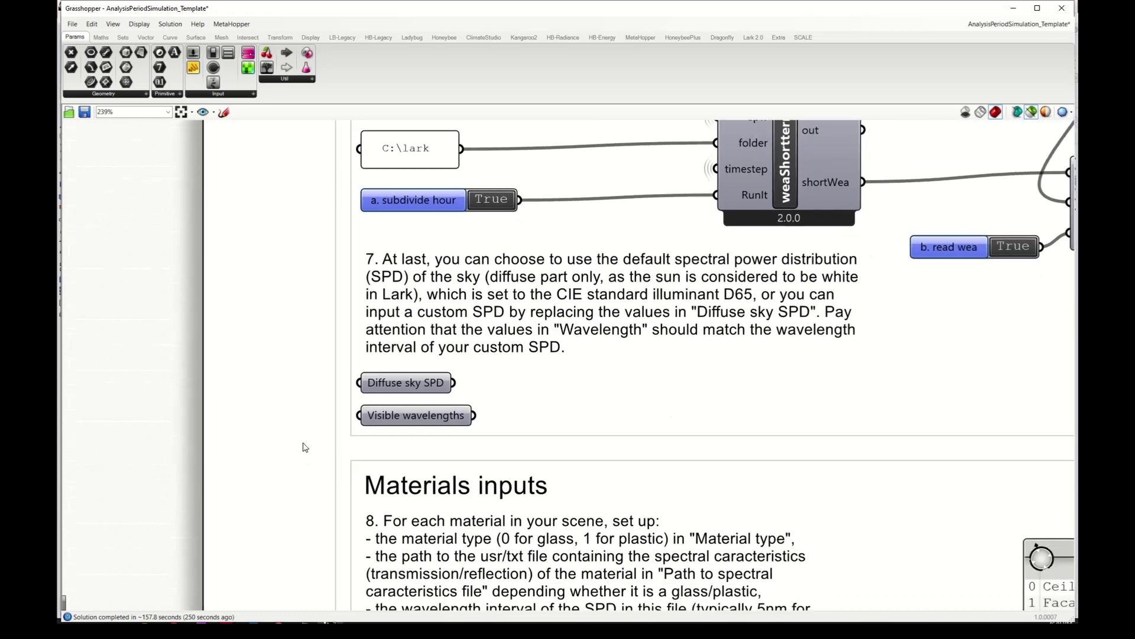
right_click_drag(325, 529, 319, 444)
right_click_drag(296, 518, 282, 411)
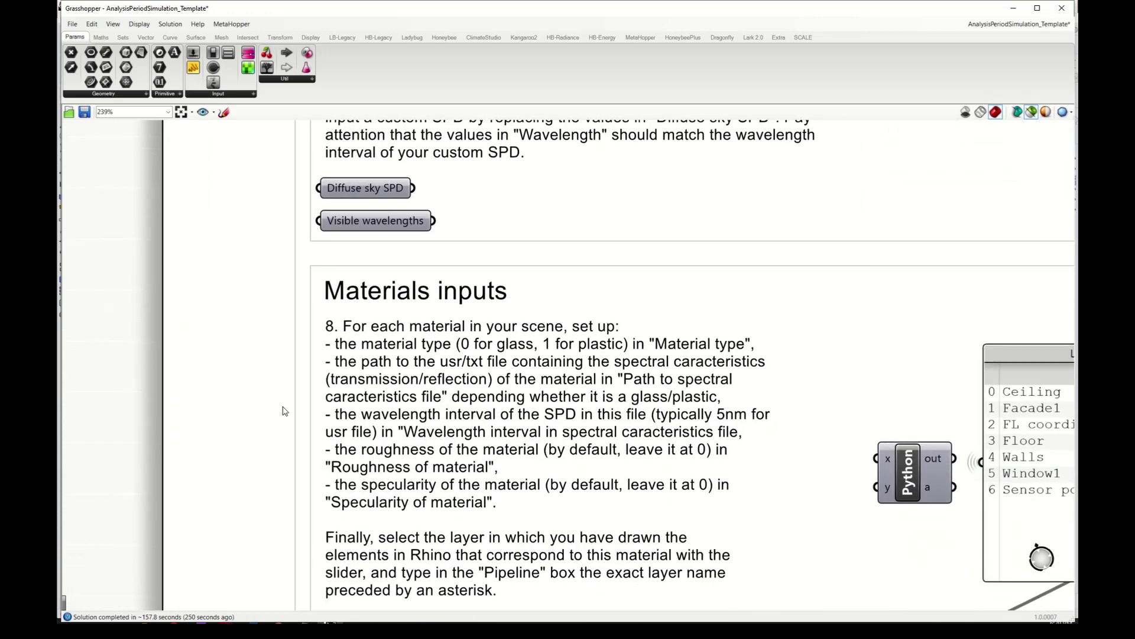
scroll(286, 405, "down", 2)
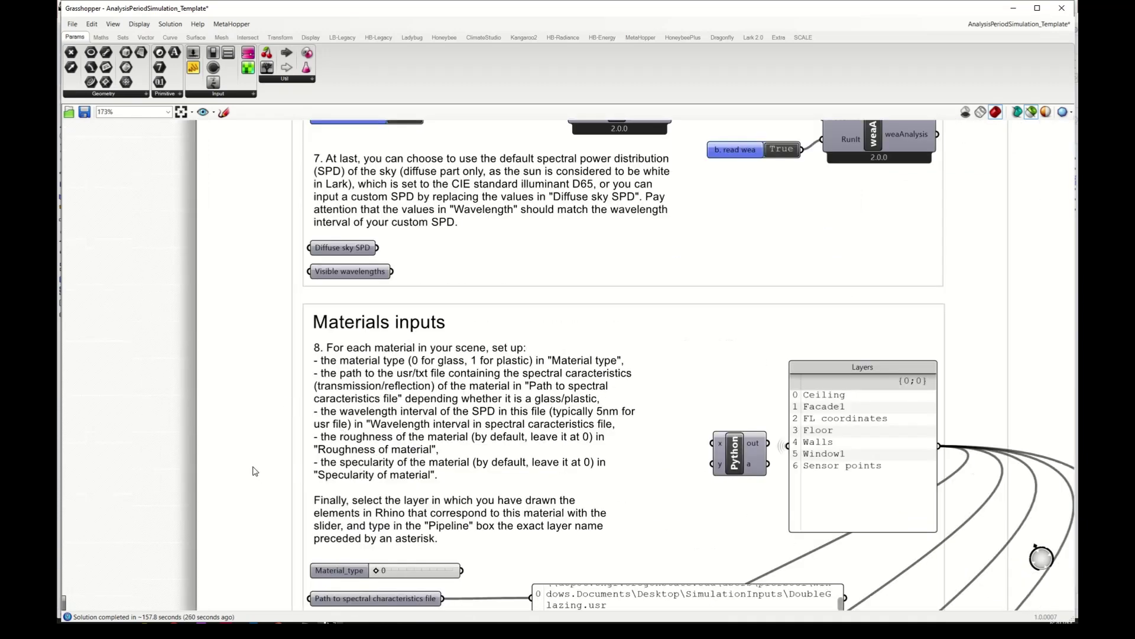
right_click_drag(254, 471, 248, 334)
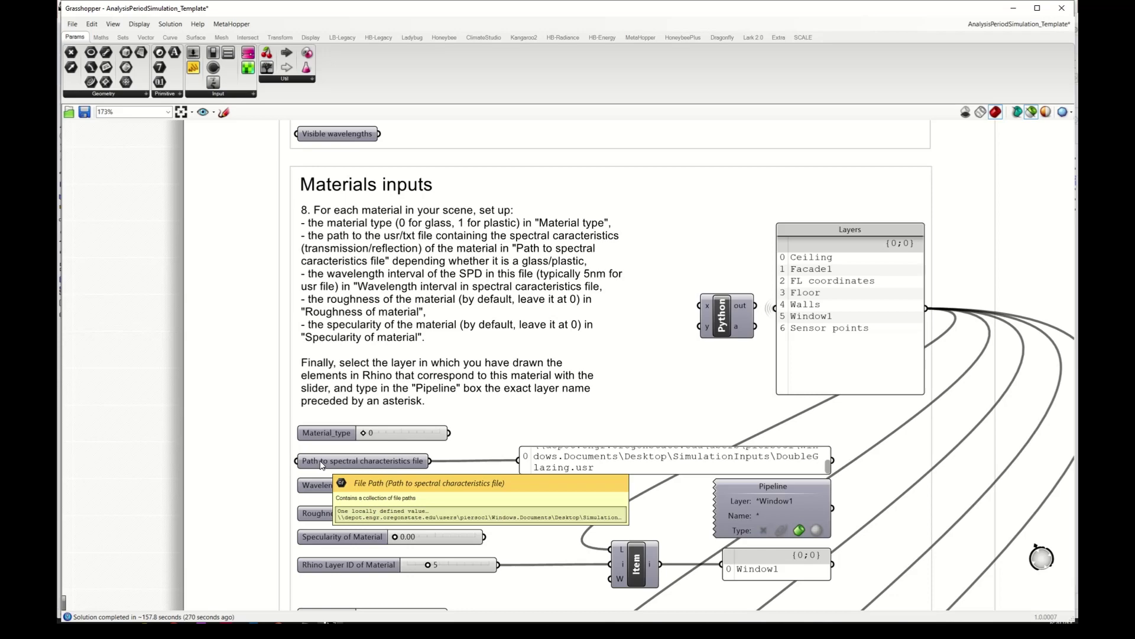
left_click(335, 436)
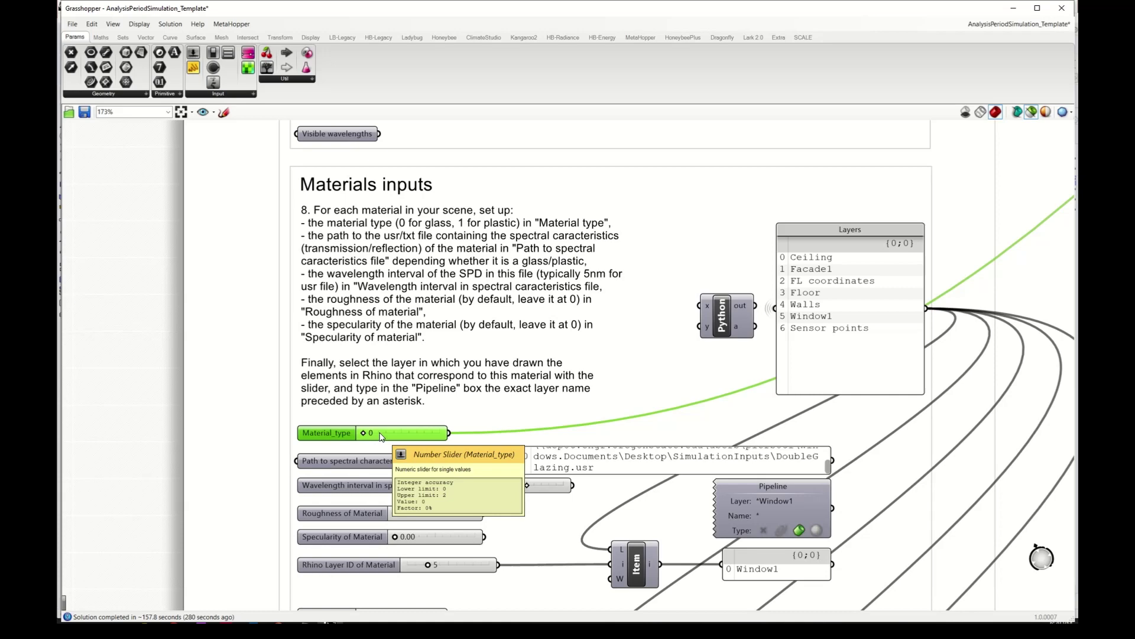
left_click(773, 509)
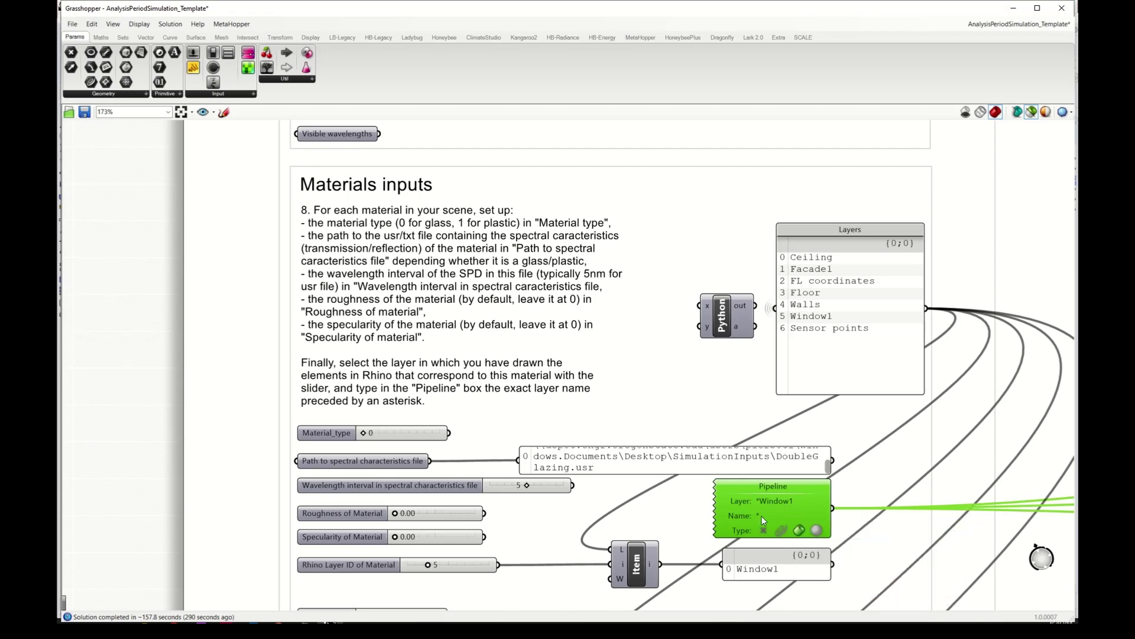
left_click(349, 570)
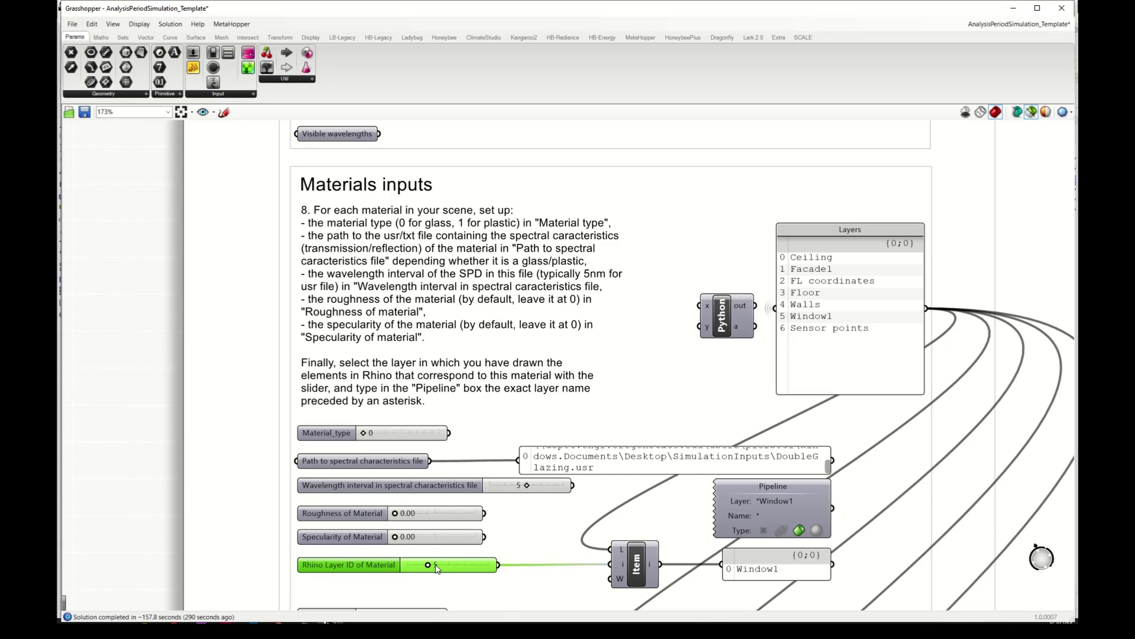
mouse_move(429, 568)
left_click(756, 573)
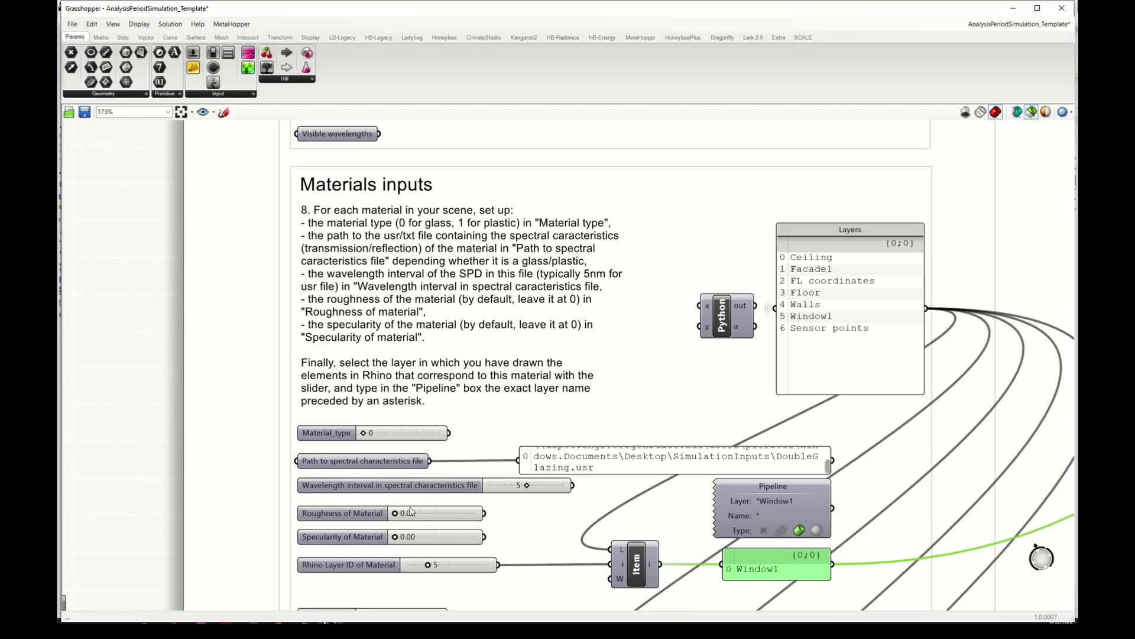
left_click(343, 462)
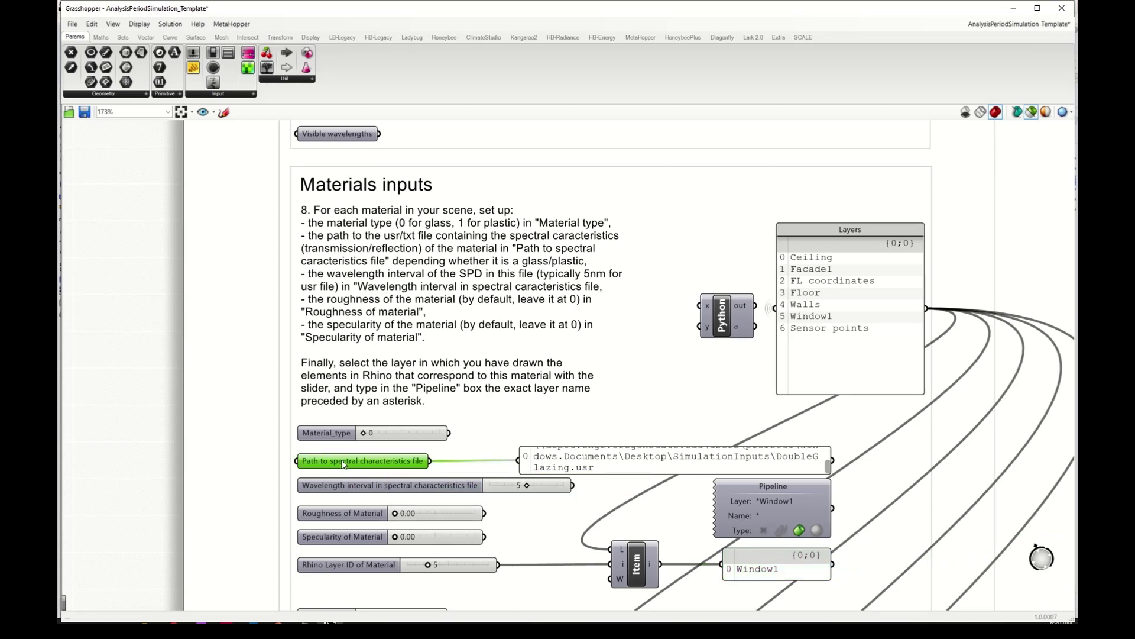
- Set Window1's spectral file to DoubleGlazing.usr and view it in Notepad
right_click(343, 464)
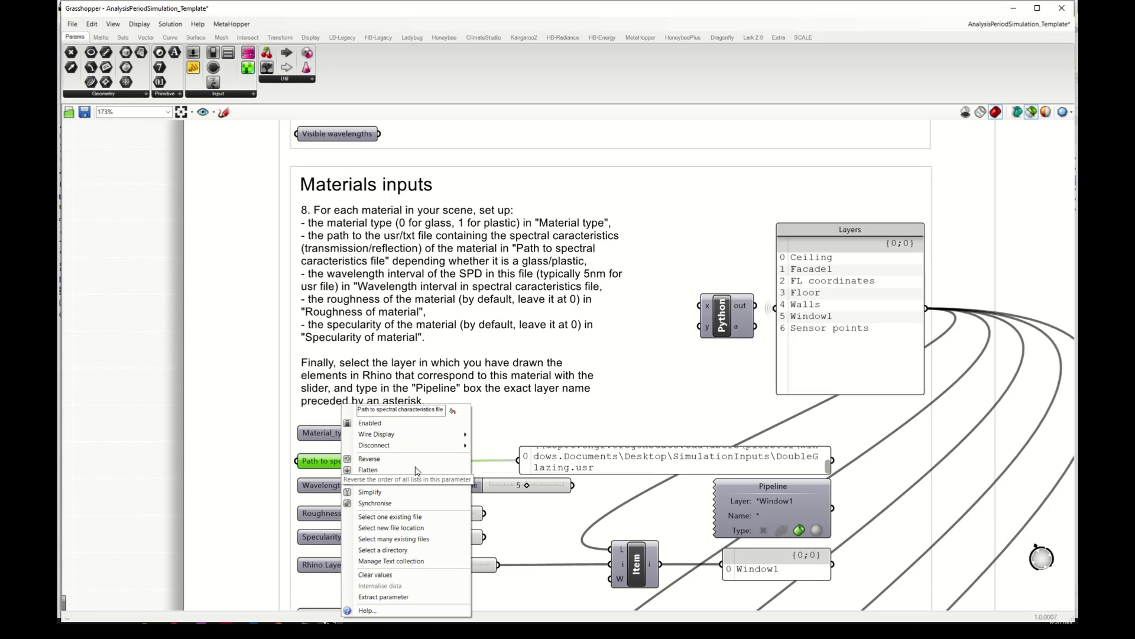
left_click(412, 517)
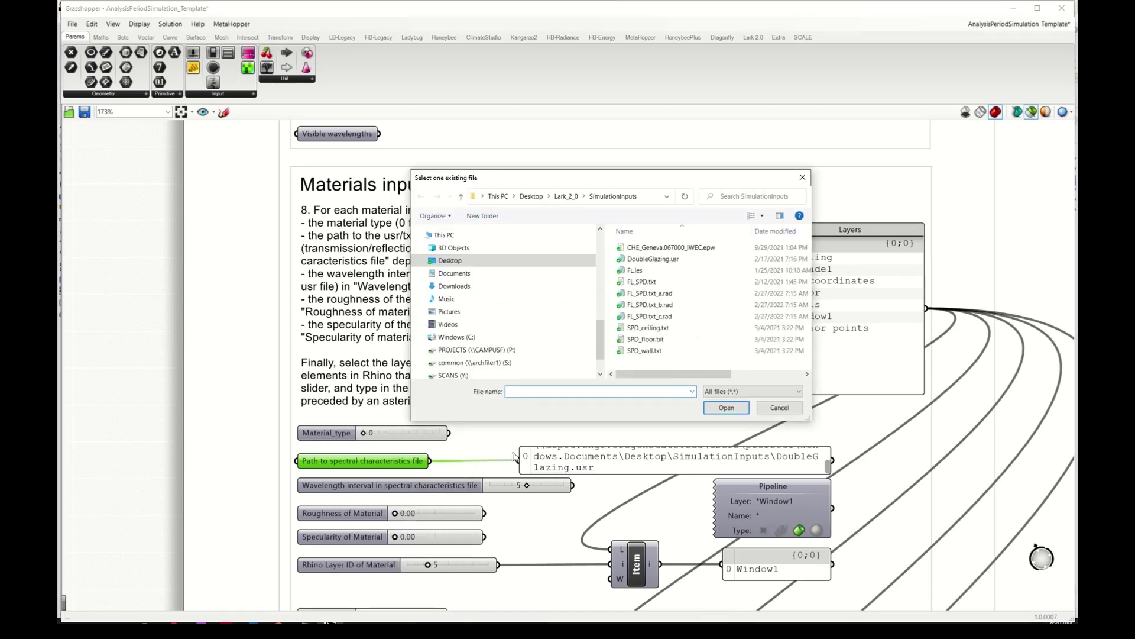
left_click(670, 264)
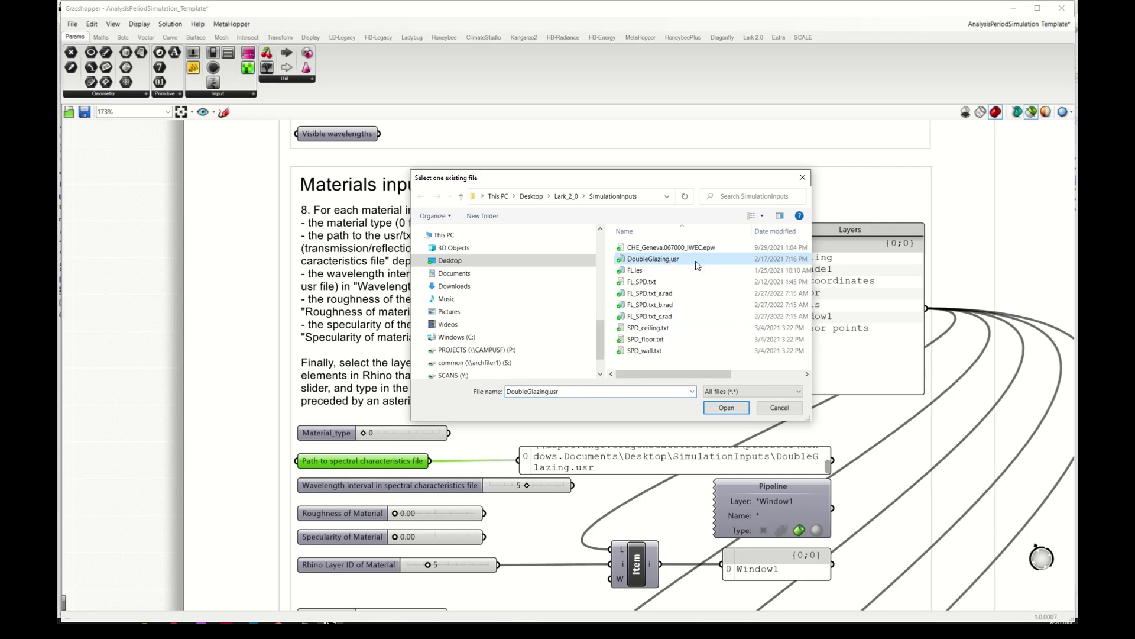
left_click(732, 408)
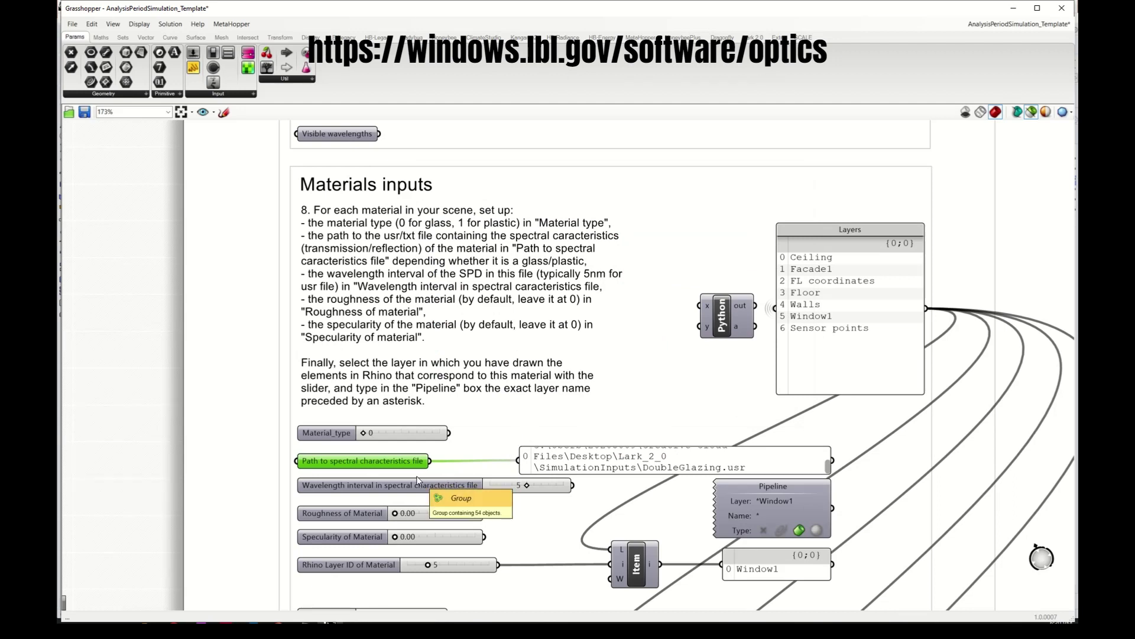
mouse_move(305, 620)
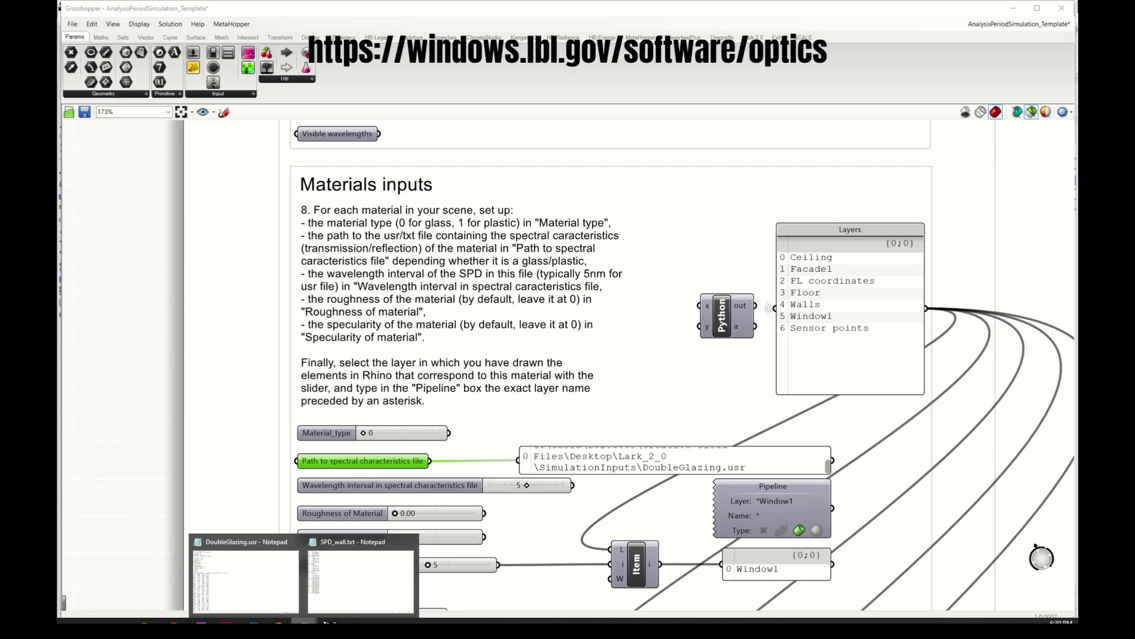
left_click(263, 568)
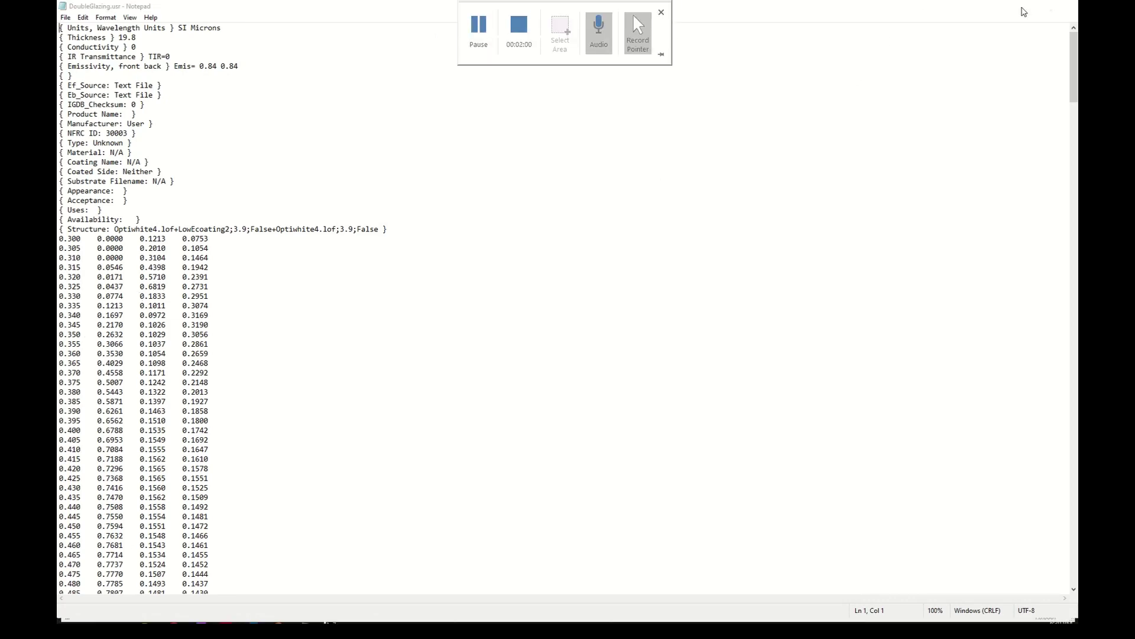
- Minimize Notepad to return to the Grasshopper template
left_click(1016, 5)
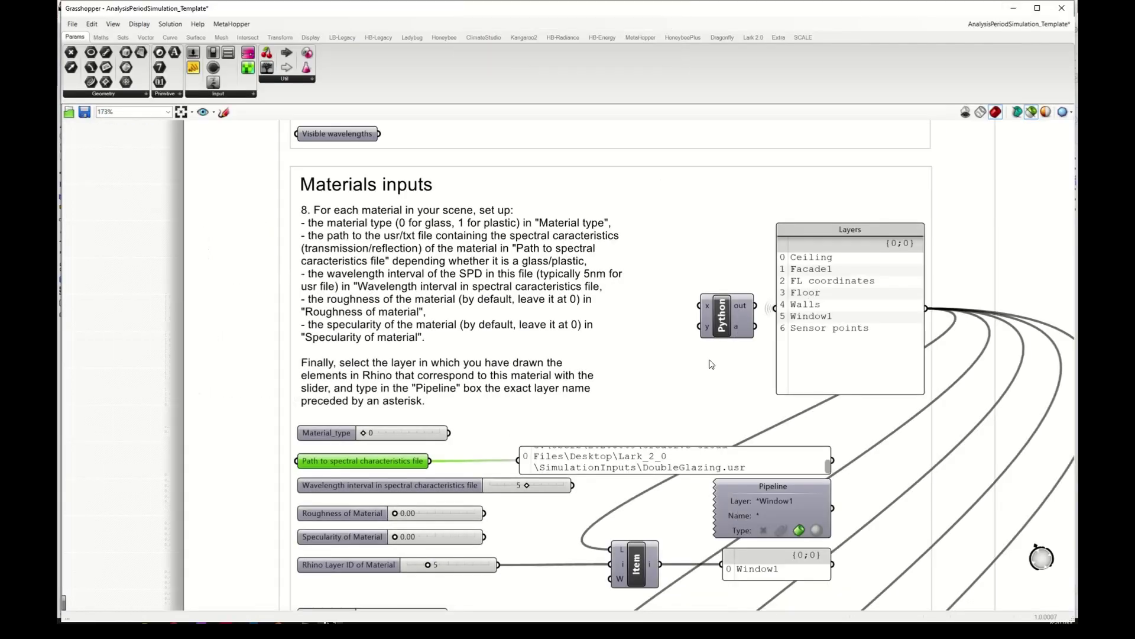
- Check the wavelength interval (5) and specularity, then set Facade1's spectral file to SPD_wall.txt
left_click(358, 486)
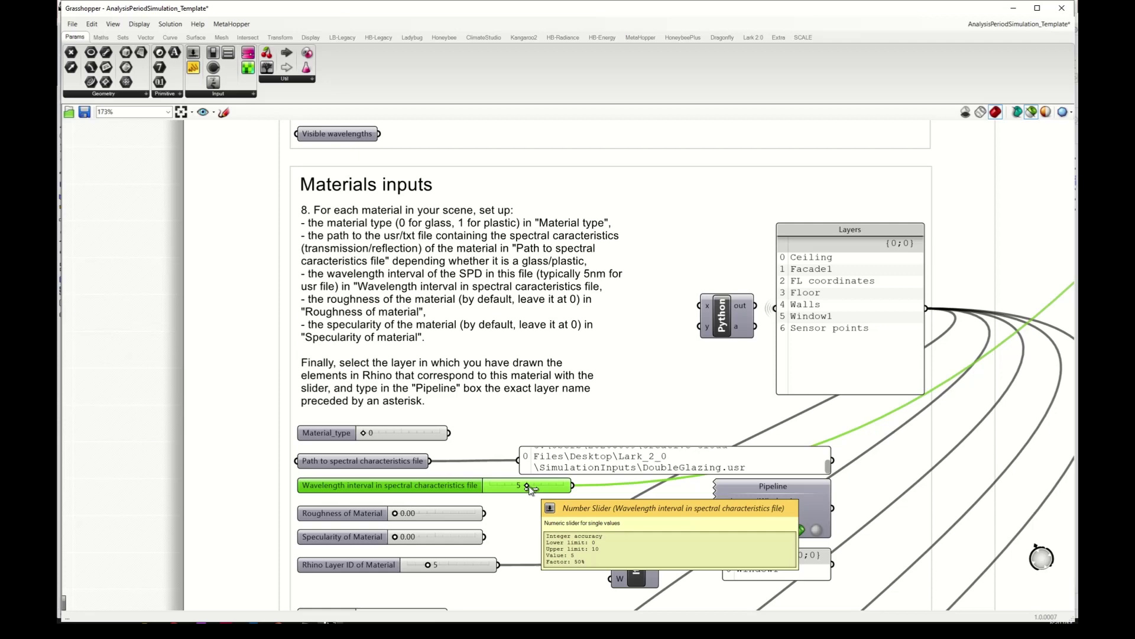
left_click(340, 539)
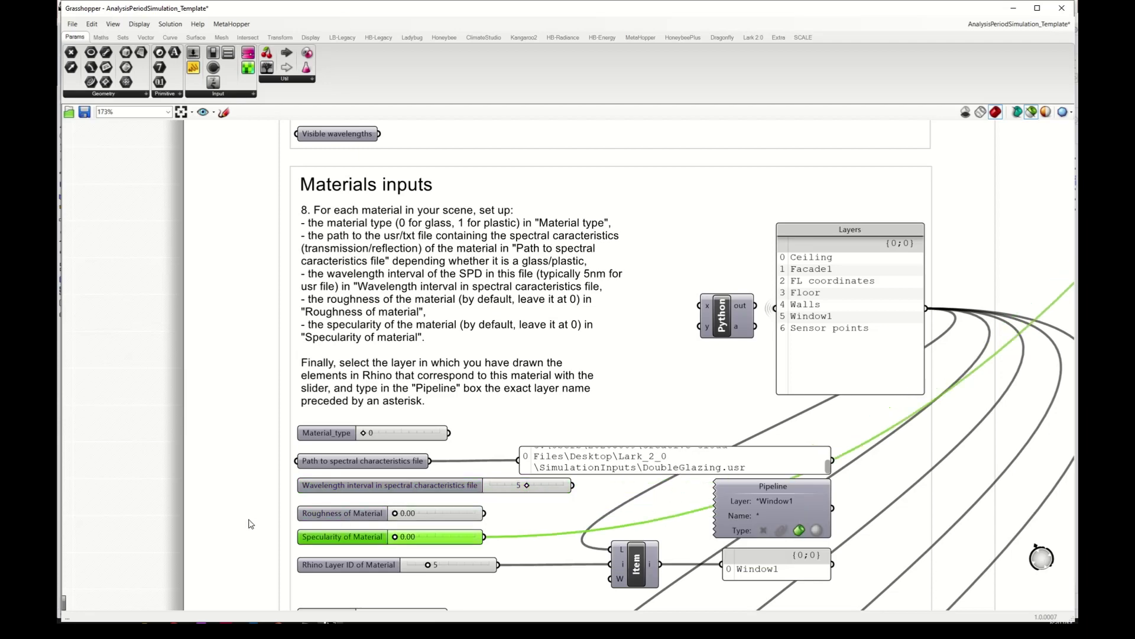
right_click_drag(244, 510, 189, 388)
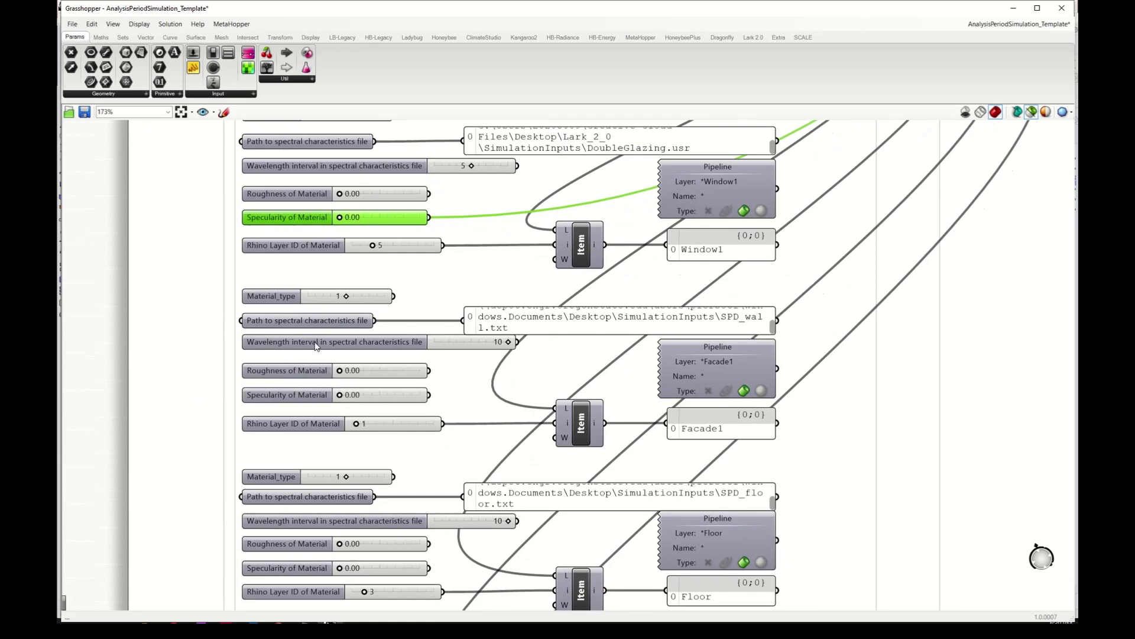
left_click(318, 324)
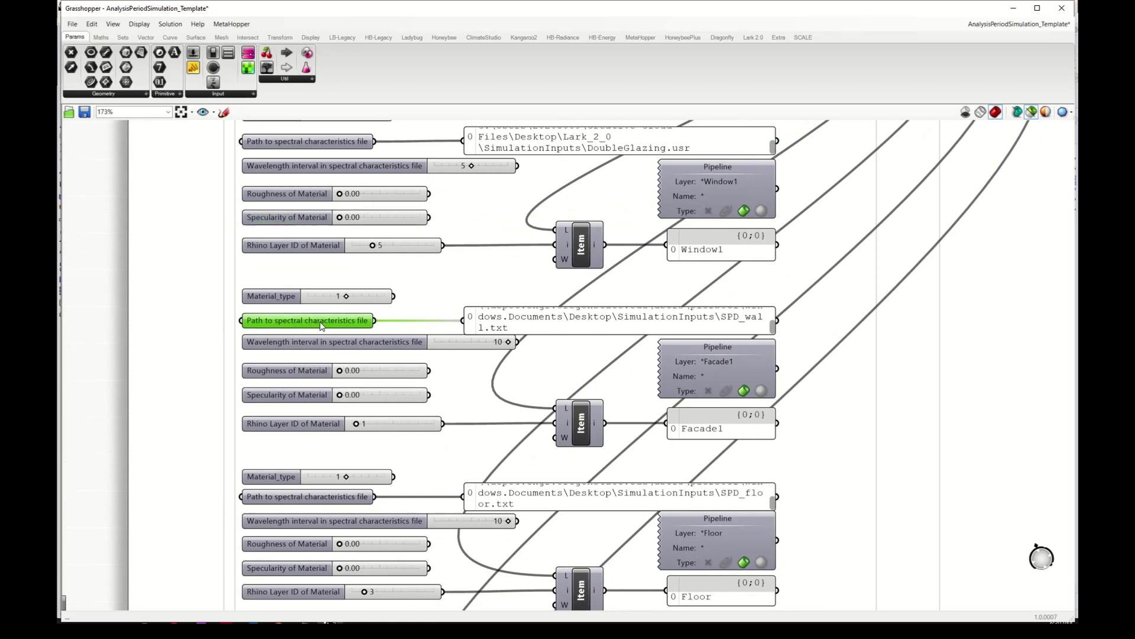
right_click(318, 324)
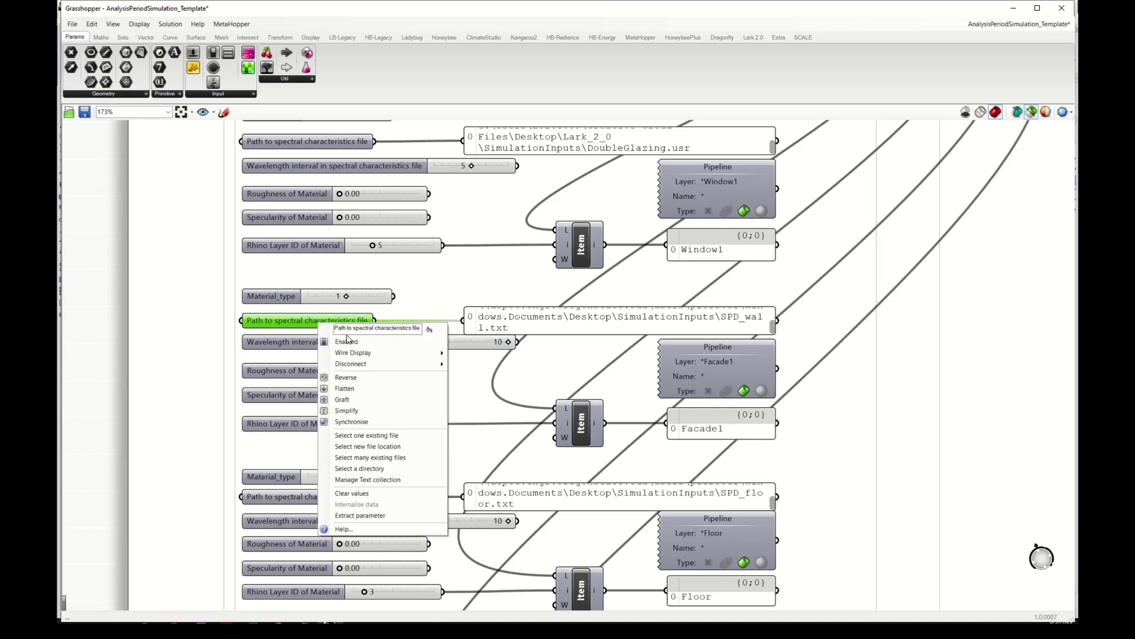
left_click(384, 432)
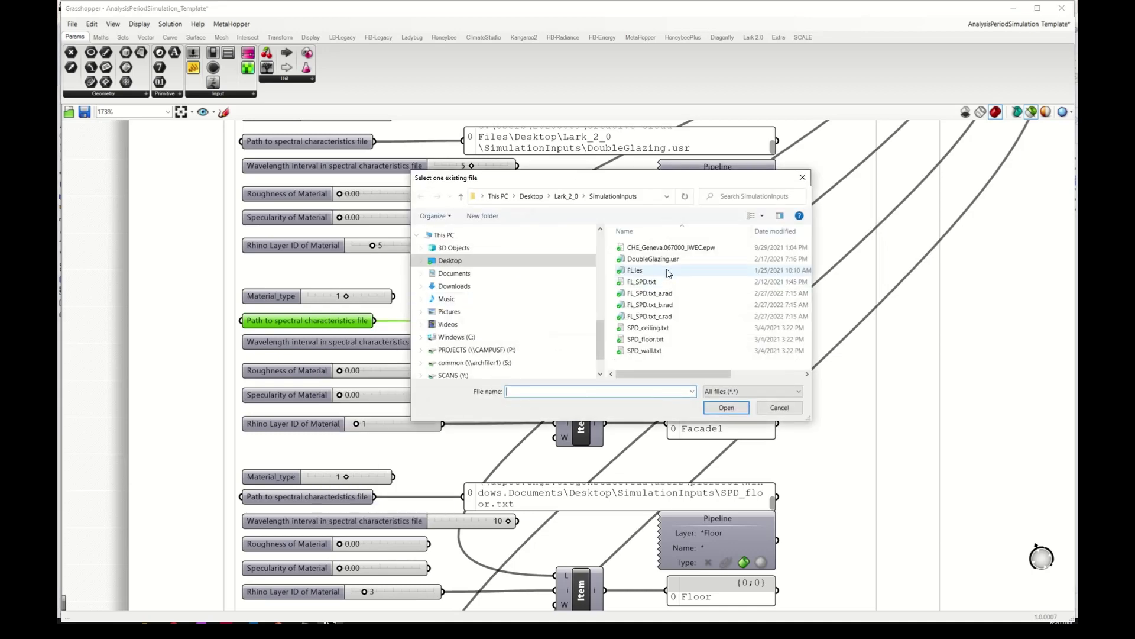
left_click(645, 351)
left_click(719, 406)
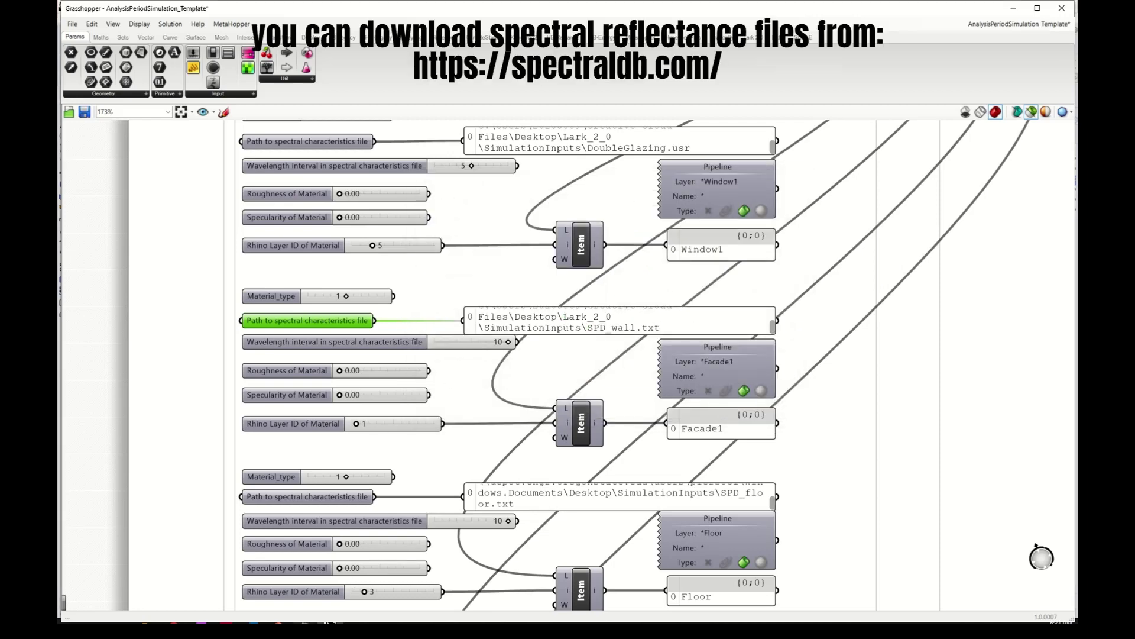
- Bring up SPD_wall.txt in Notepad to review its 380–790 nm wall reflectance values
mouse_move(305, 622)
left_click(359, 574)
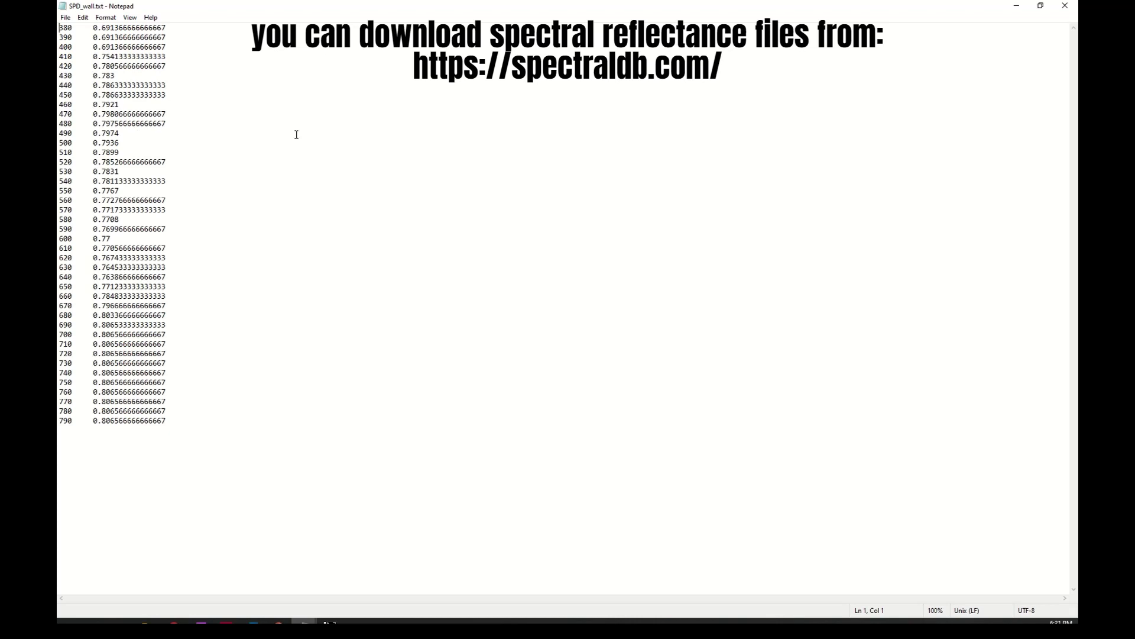
left_click(328, 621)
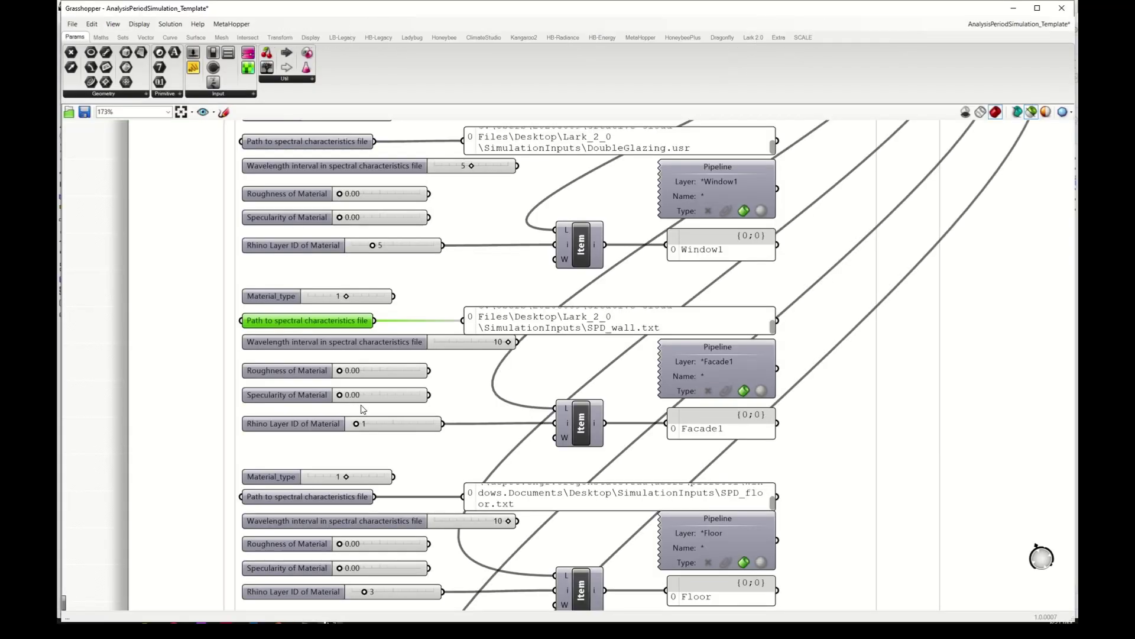
left_click(357, 343)
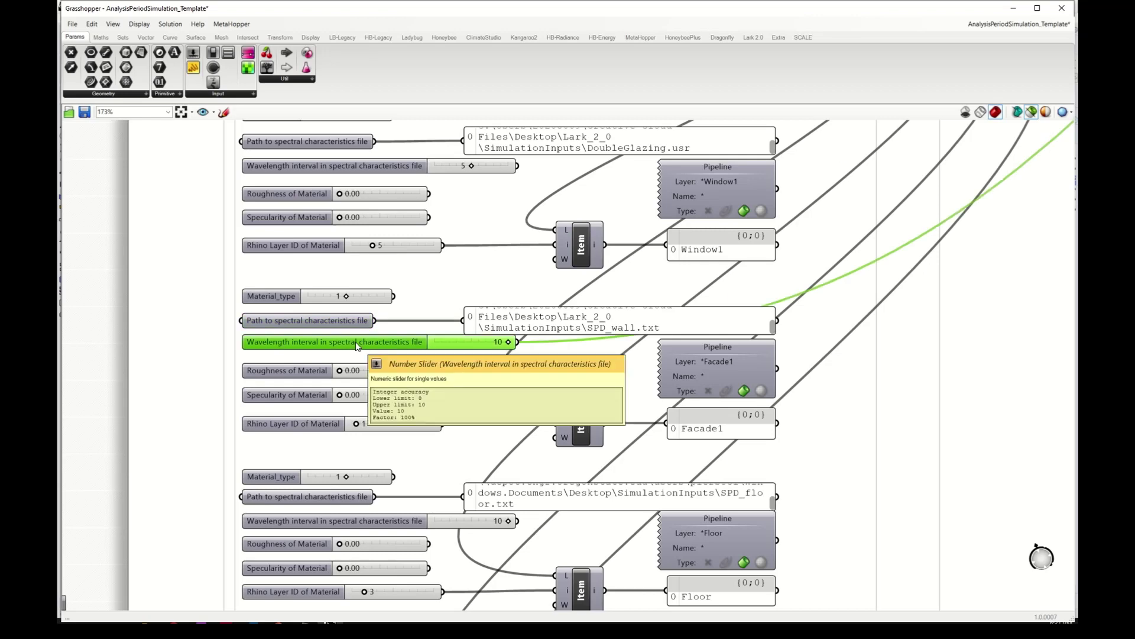
left_click(308, 374)
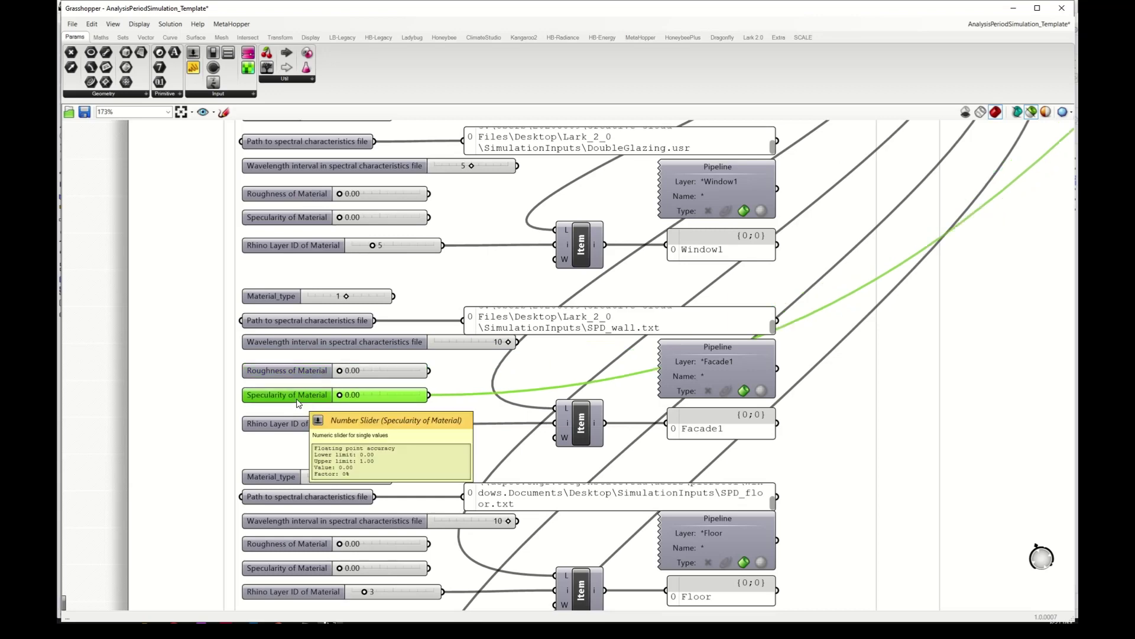
left_click(299, 399)
left_click(322, 427)
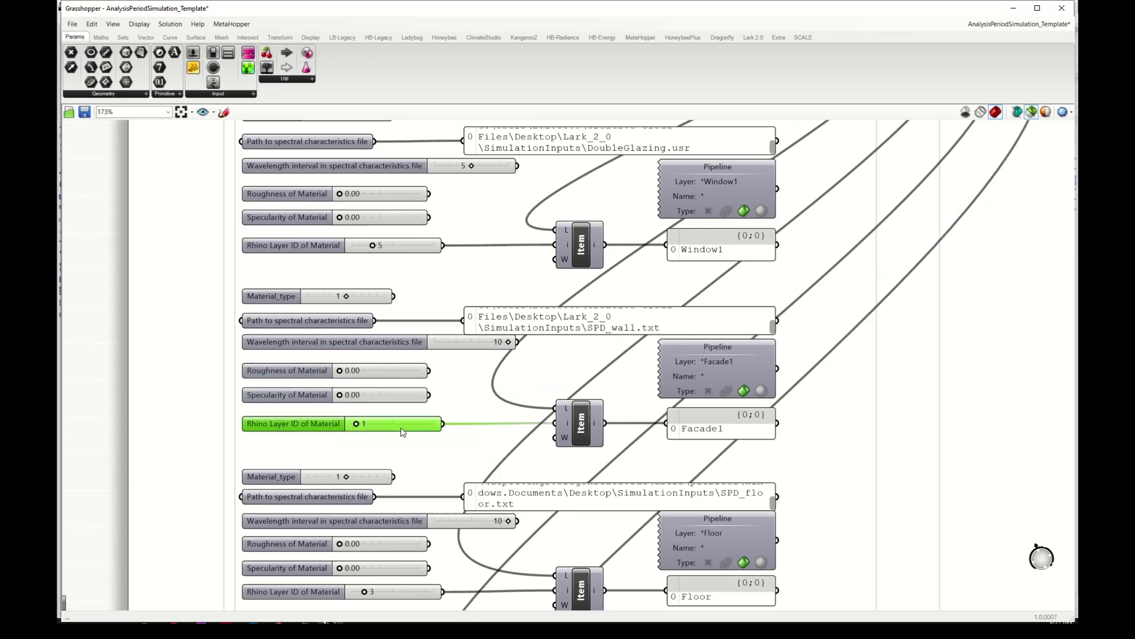
left_click(723, 371)
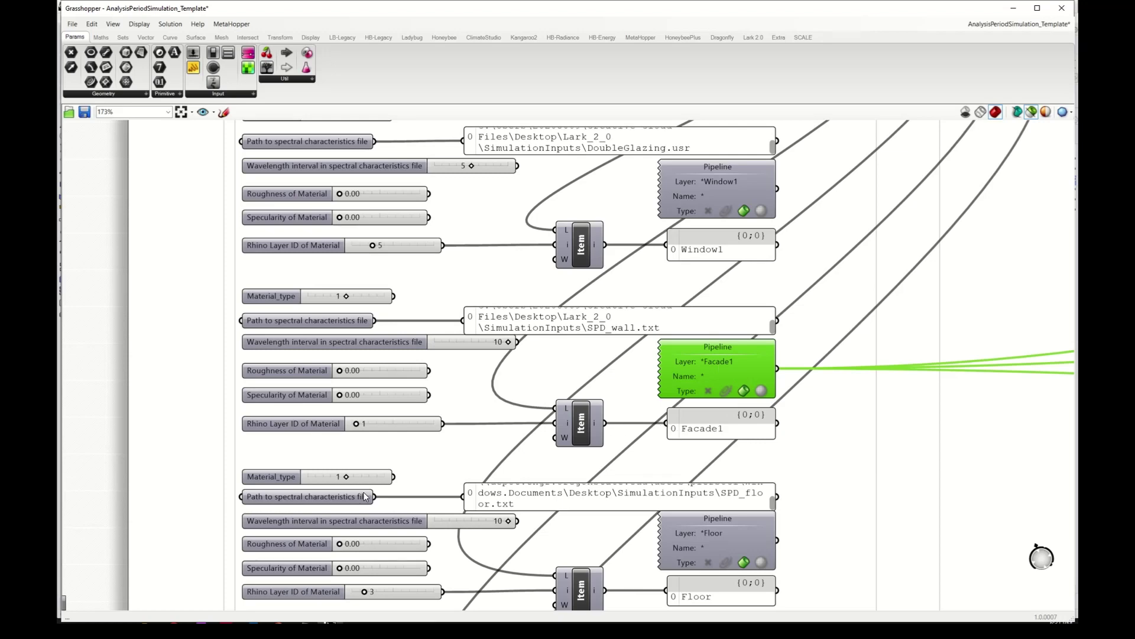
- Set the floor material's spectral characteristics file to SPD_floor.txt
scroll(365, 497, "down", 3)
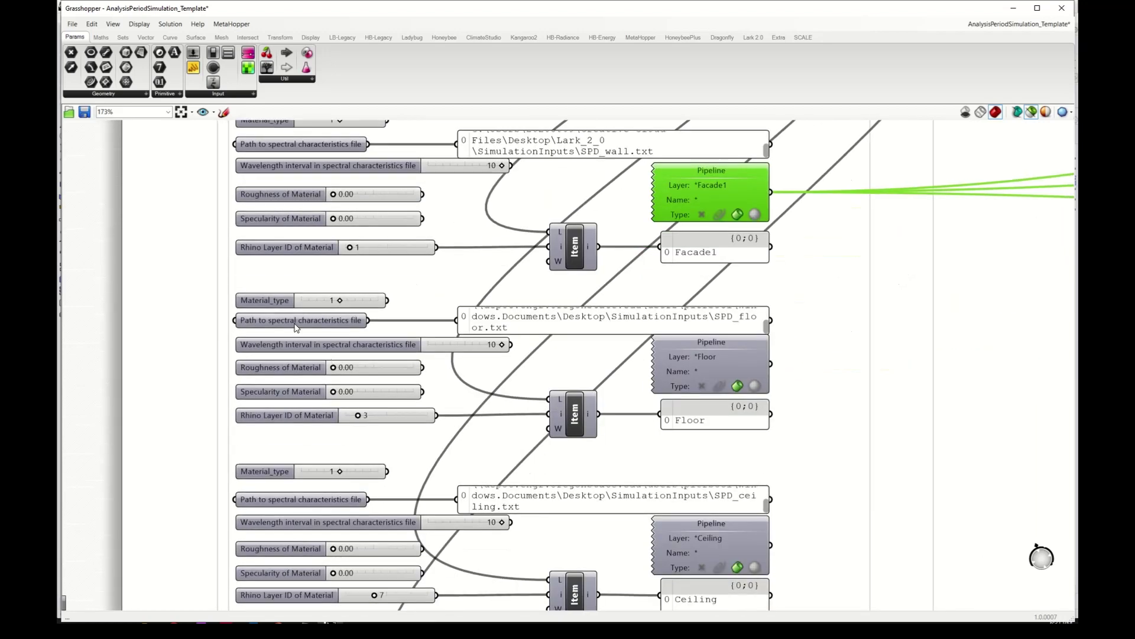
right_click(295, 327)
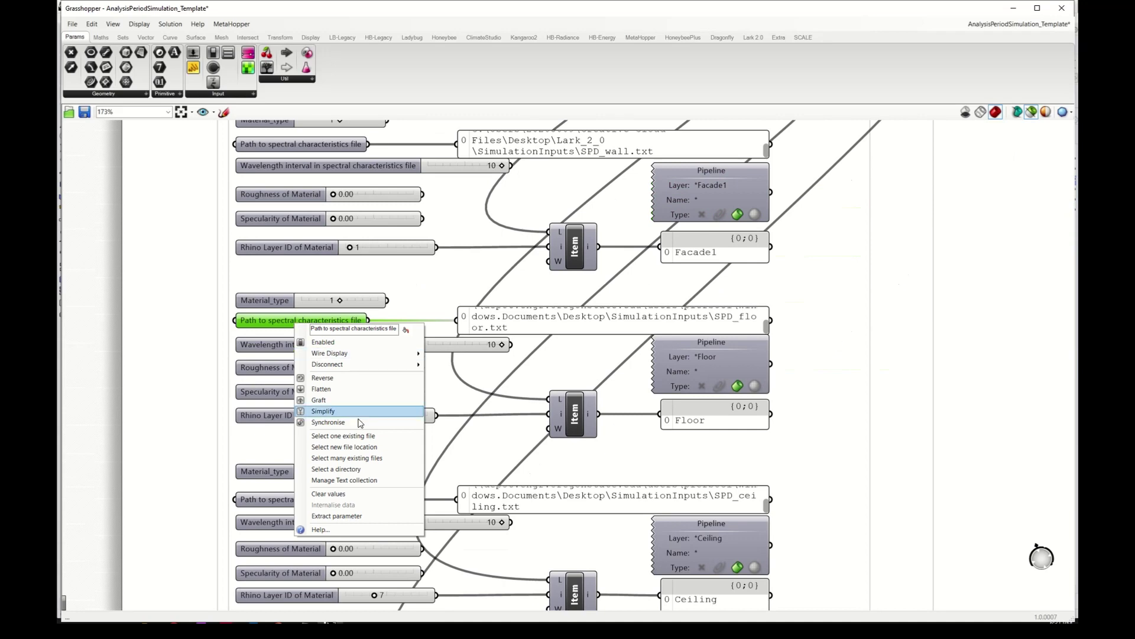
left_click(354, 436)
left_click(646, 339)
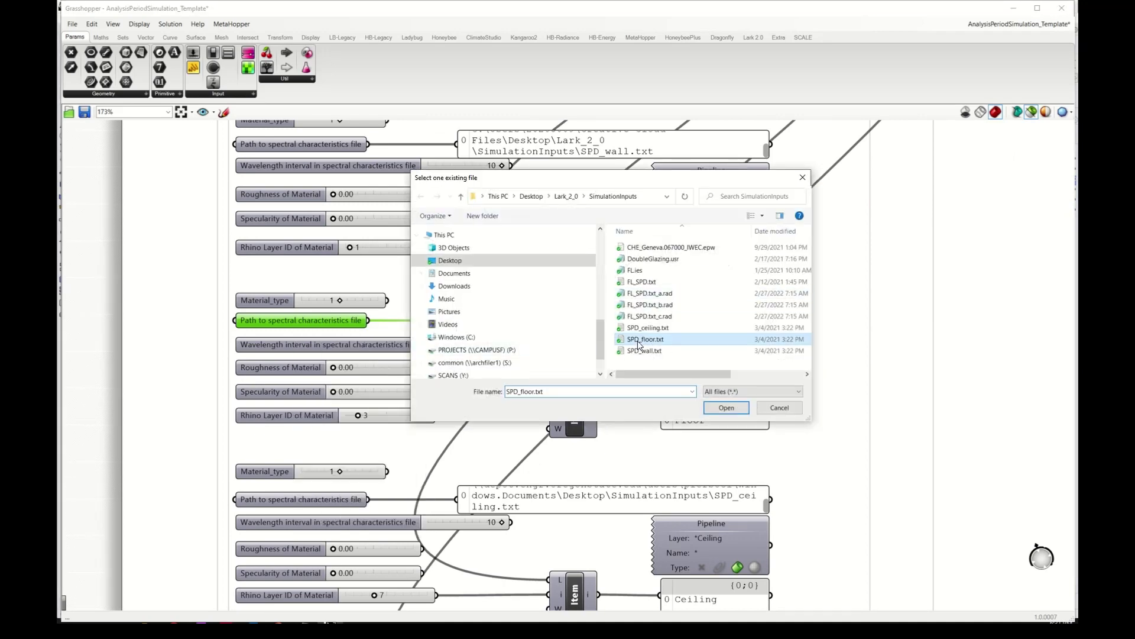
left_click(726, 407)
- Set the ceiling material's spectral characteristics file to SPD_ceiling.txt
scroll(416, 455, "down", 3)
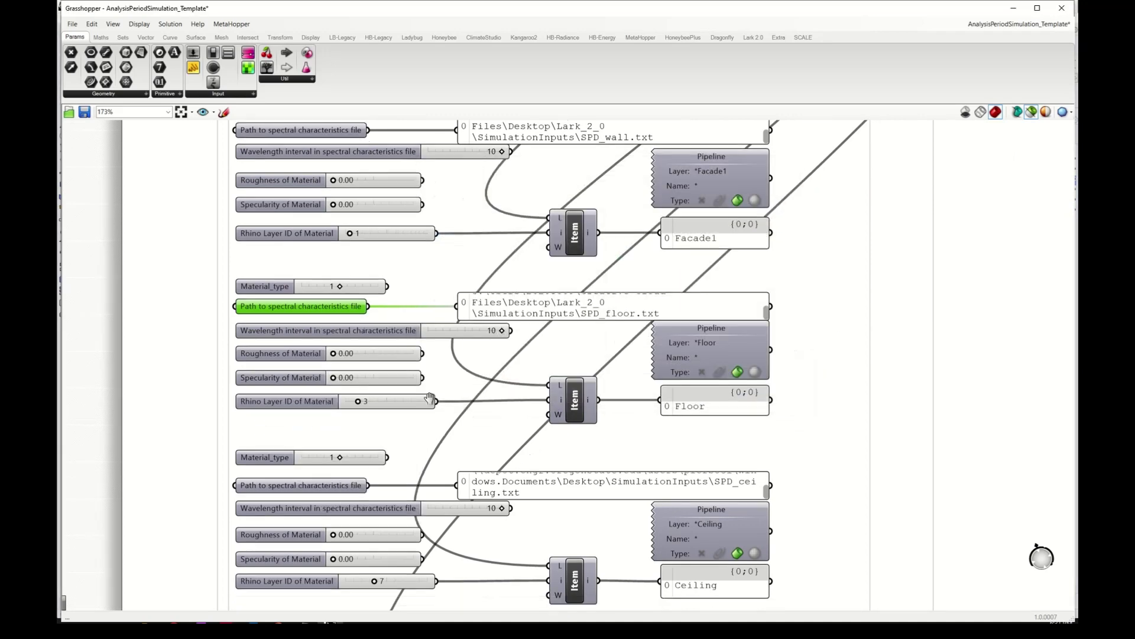
right_click(326, 394)
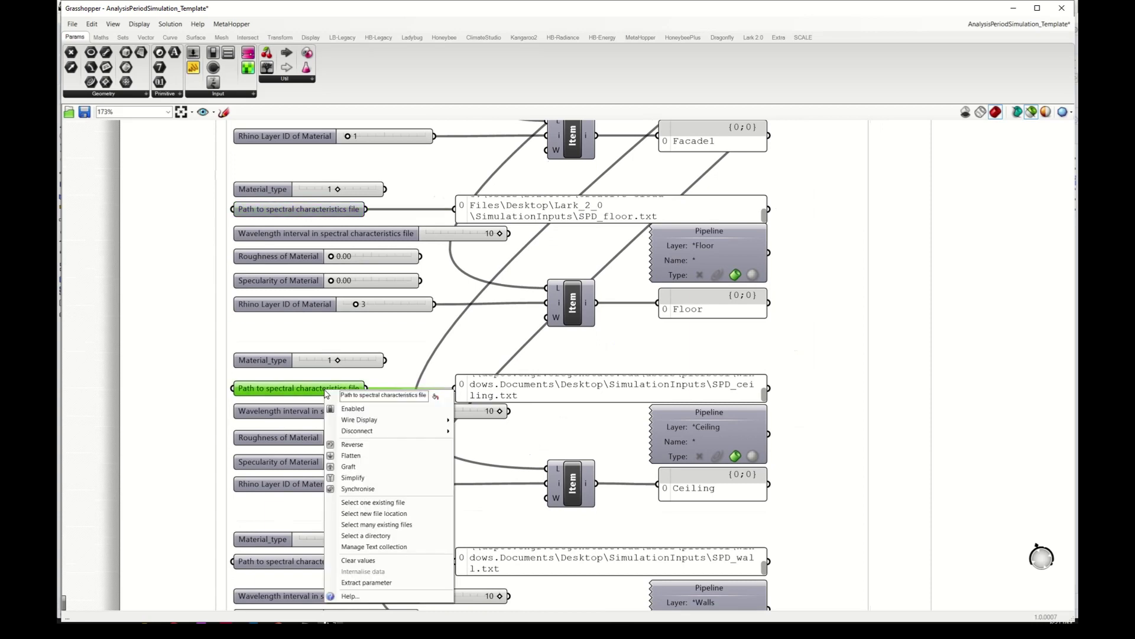
left_click(393, 503)
left_click(647, 327)
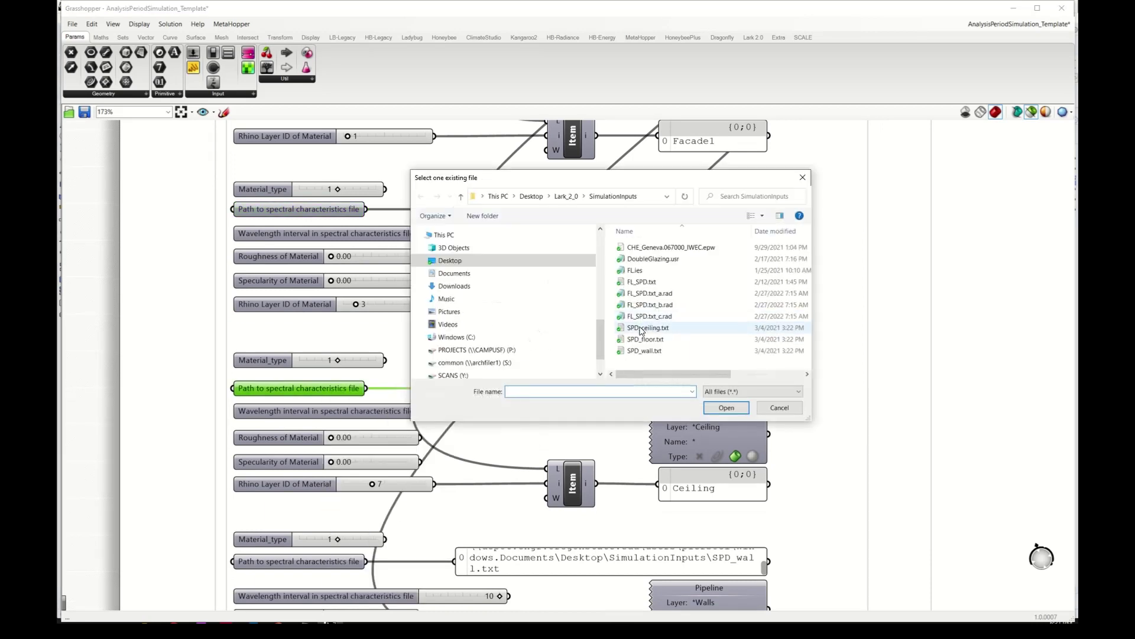
left_click(726, 408)
- Set the walls material's spectral characteristics file to SPD_wall.txt
scroll(467, 485, "down", 5)
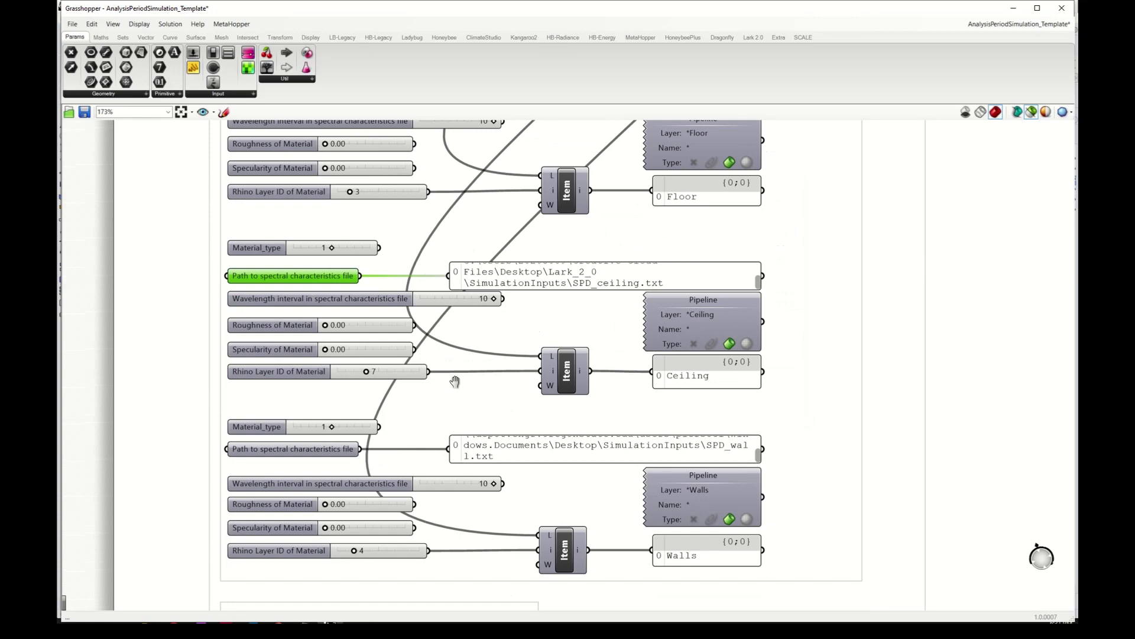
left_click(312, 366)
right_click(313, 366)
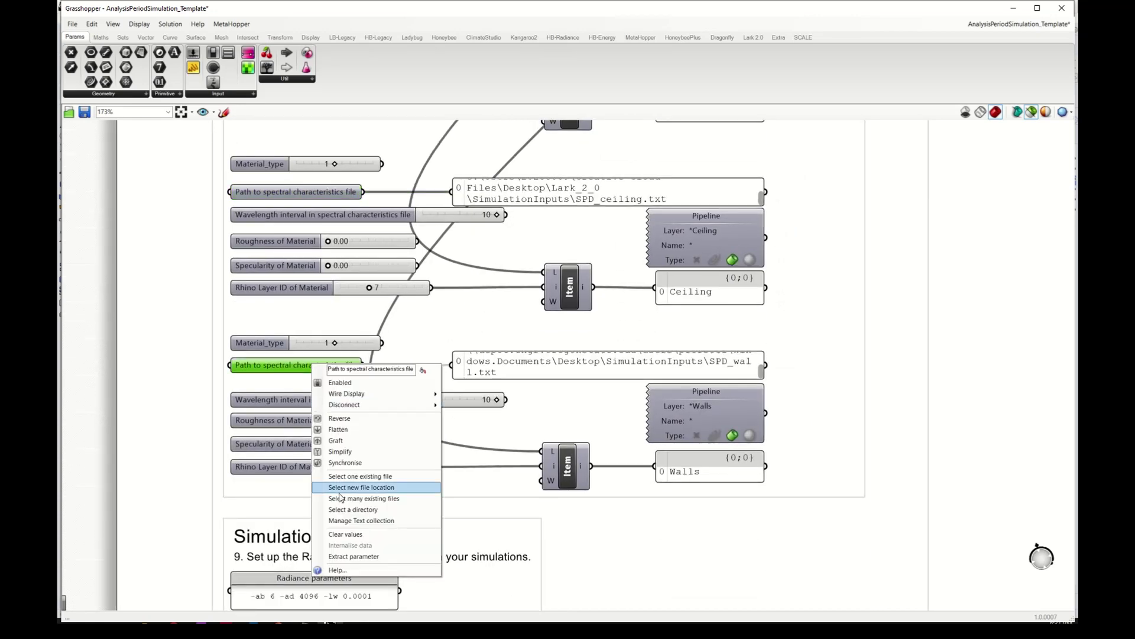
left_click(384, 484)
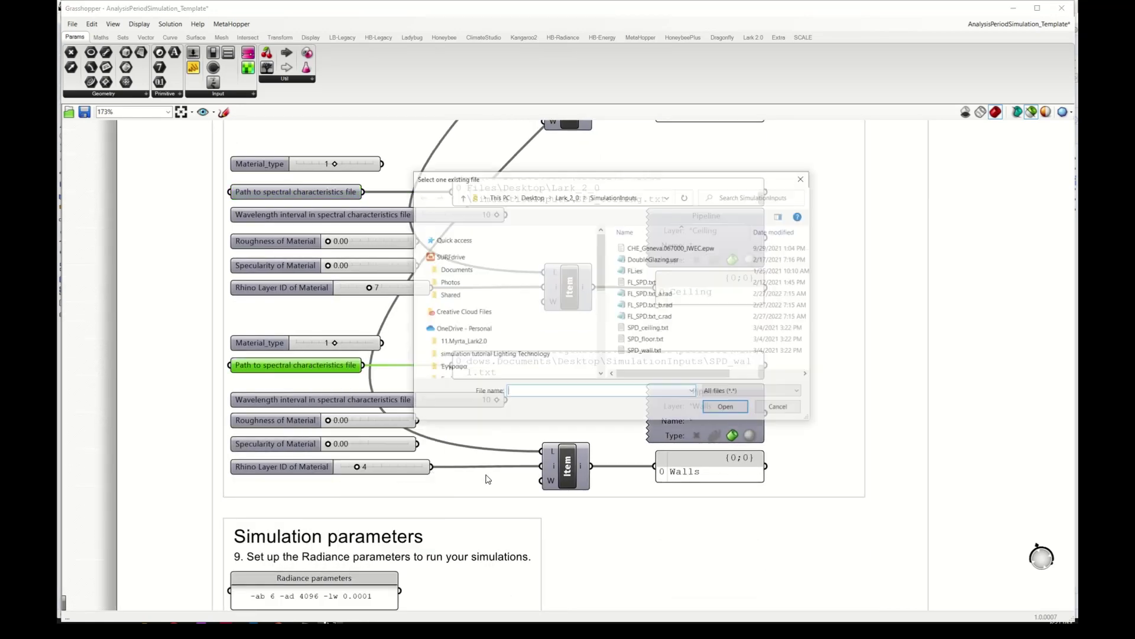
left_click(644, 351)
left_click(727, 408)
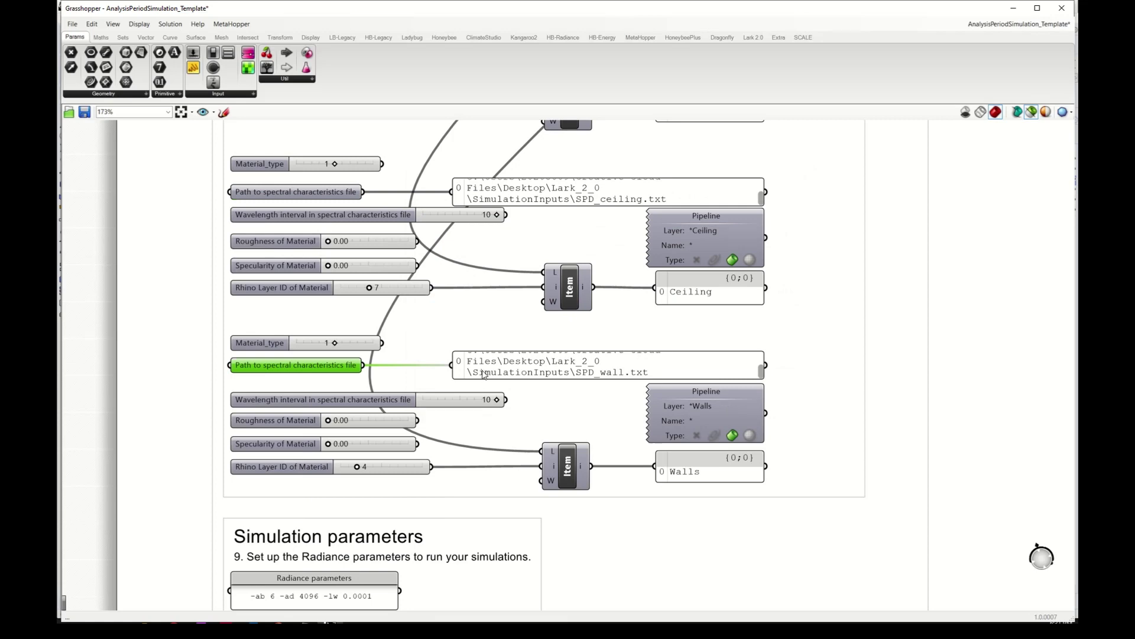
right_click_drag(509, 471, 501, 365)
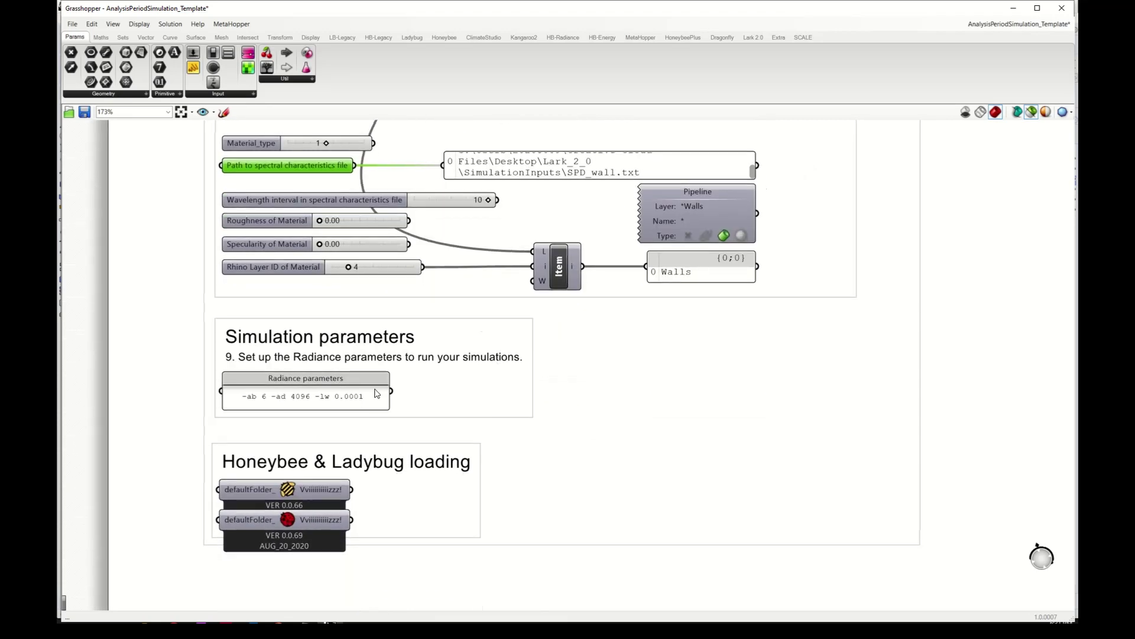
- Edit the Radiance parameters panel from -ab 6 -ad 4096 -lw 0.0001 to -ab 2 -ad 1000 -lw 0.1
left_click(327, 391)
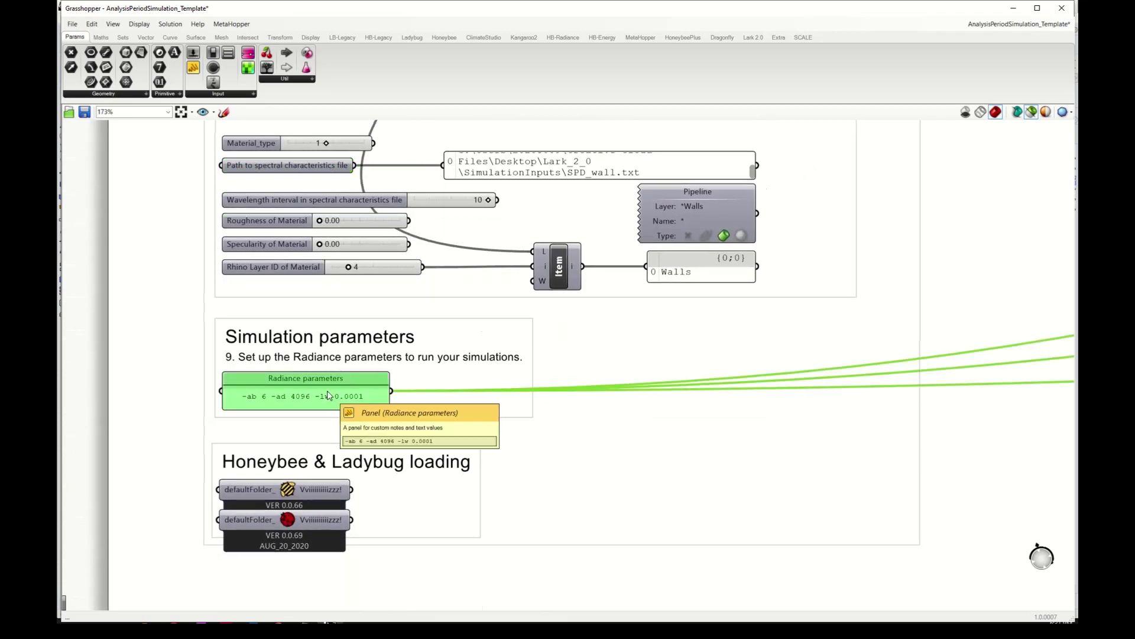
double_click(265, 399)
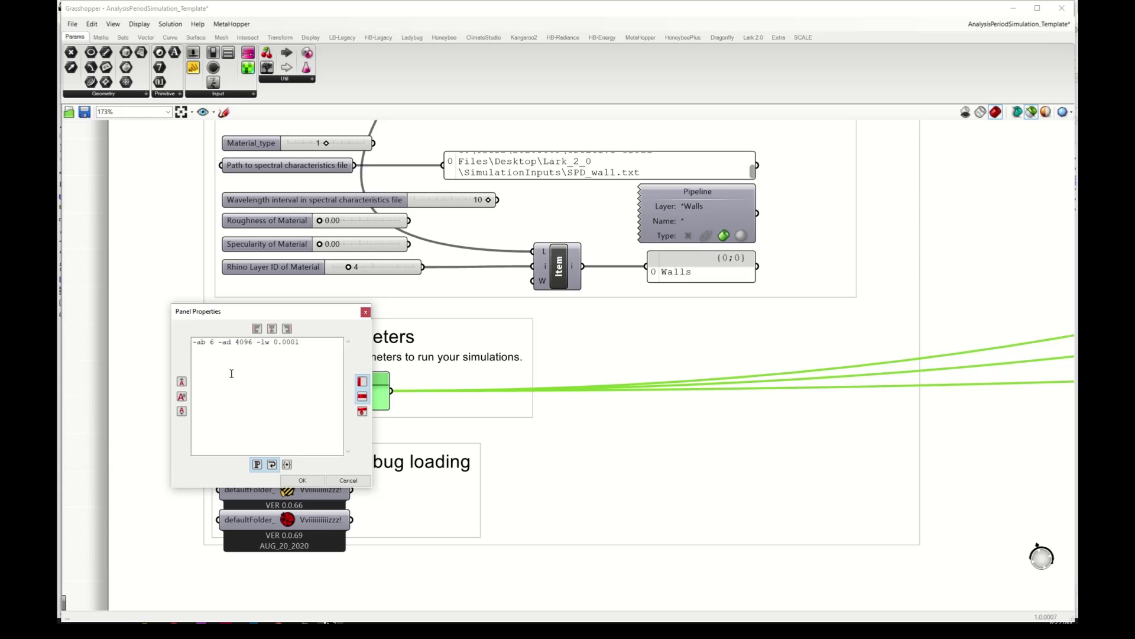
key("BackSpace")
type("2")
left_click_drag(253, 342, 236, 343)
type("1000")
left_click(297, 341)
key("BackSpace")
key("BackSpace")
key("BackSpace")
left_click(303, 480)
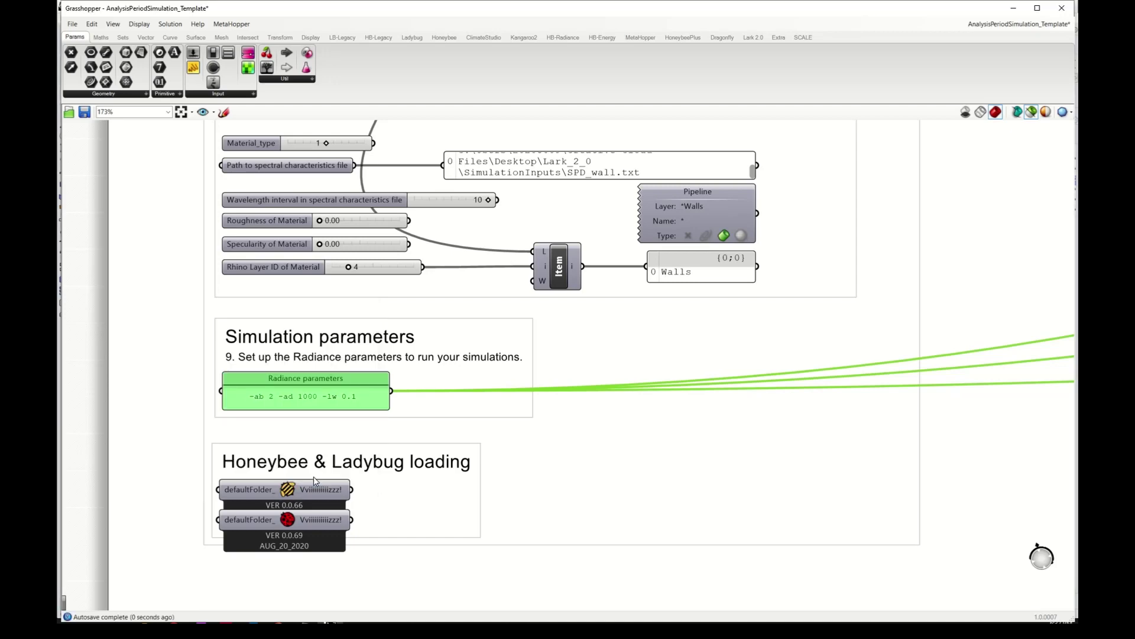
- Inspect the START group and the four material conversion components in PROCESS
scroll(299, 467, "down", 4)
scroll(297, 467, "down", 5)
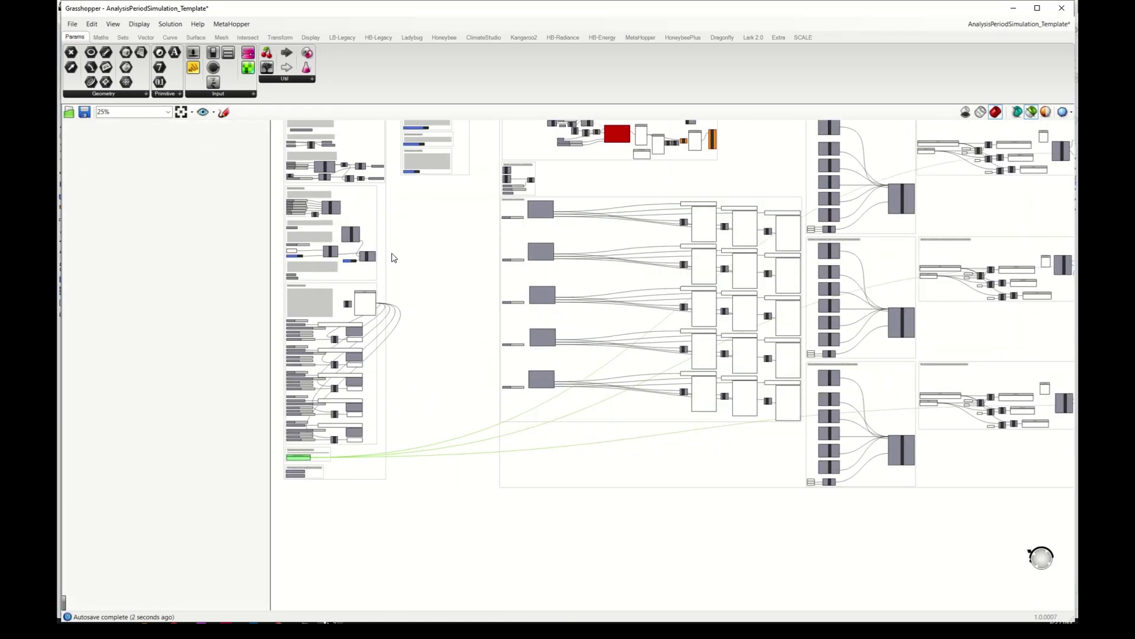
scroll(402, 275, "up", 4)
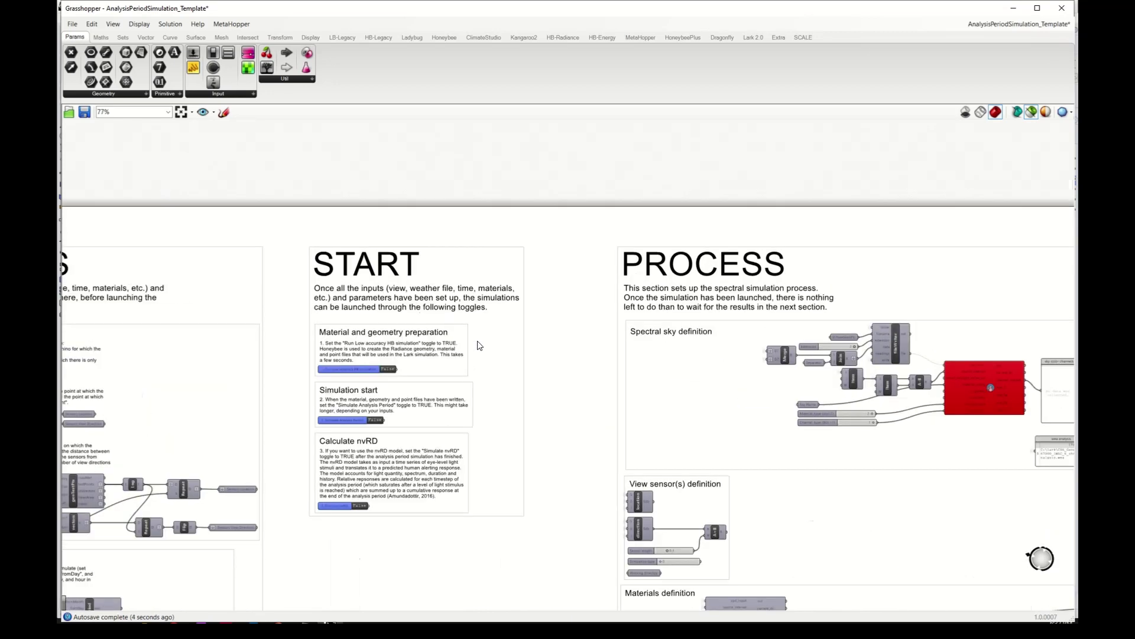
left_click(482, 344)
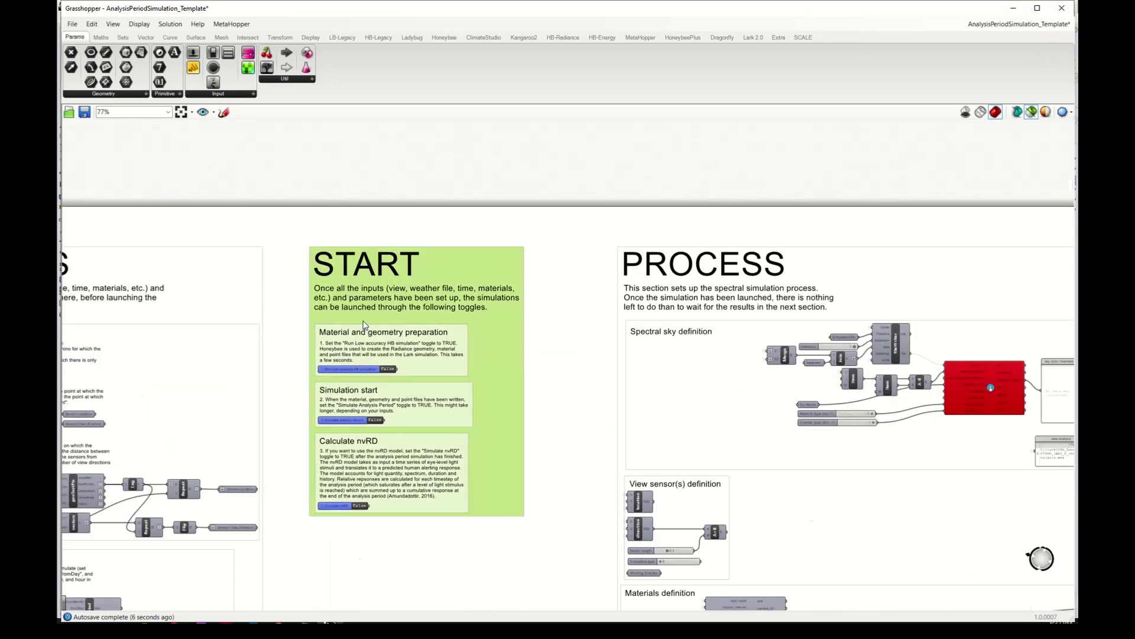
scroll(328, 283, "down", 4)
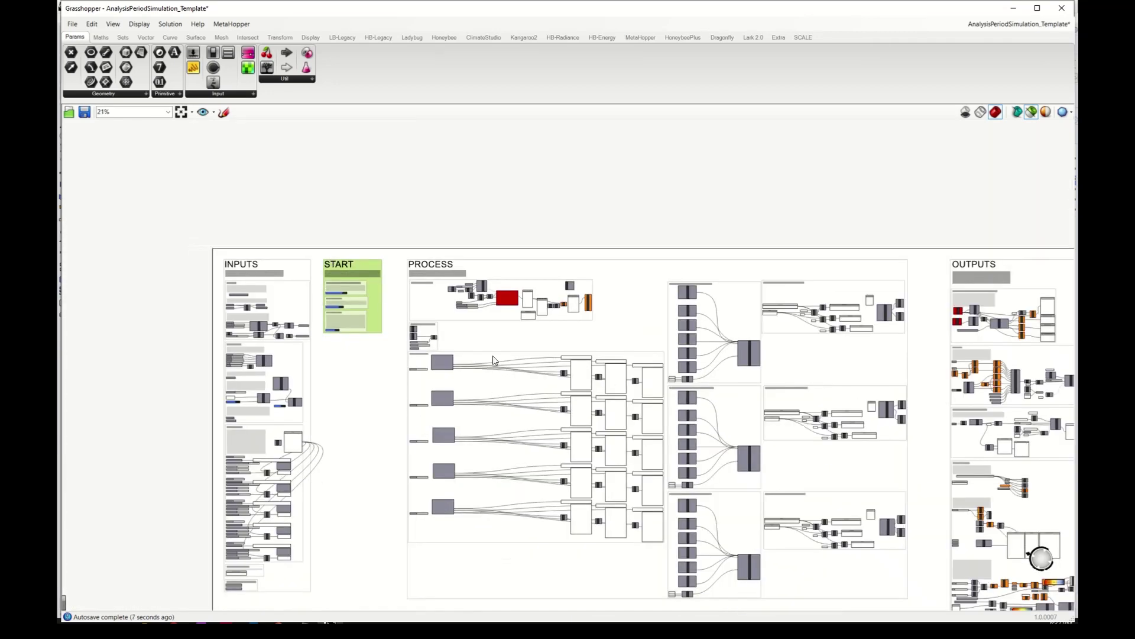
left_click(442, 361)
left_click(443, 397)
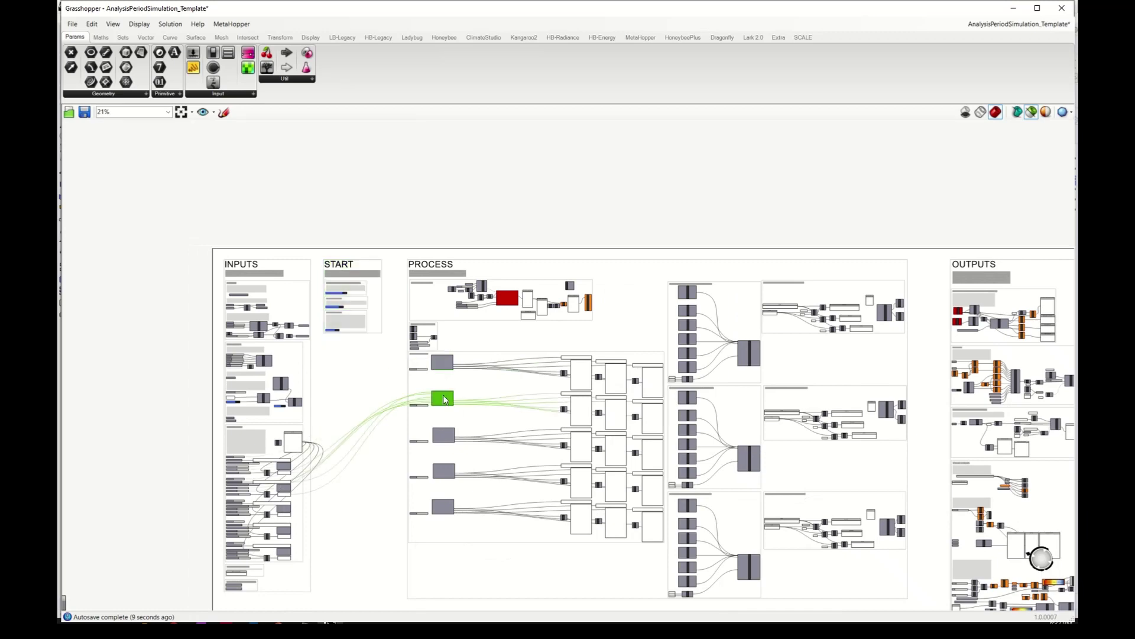
left_click(444, 438)
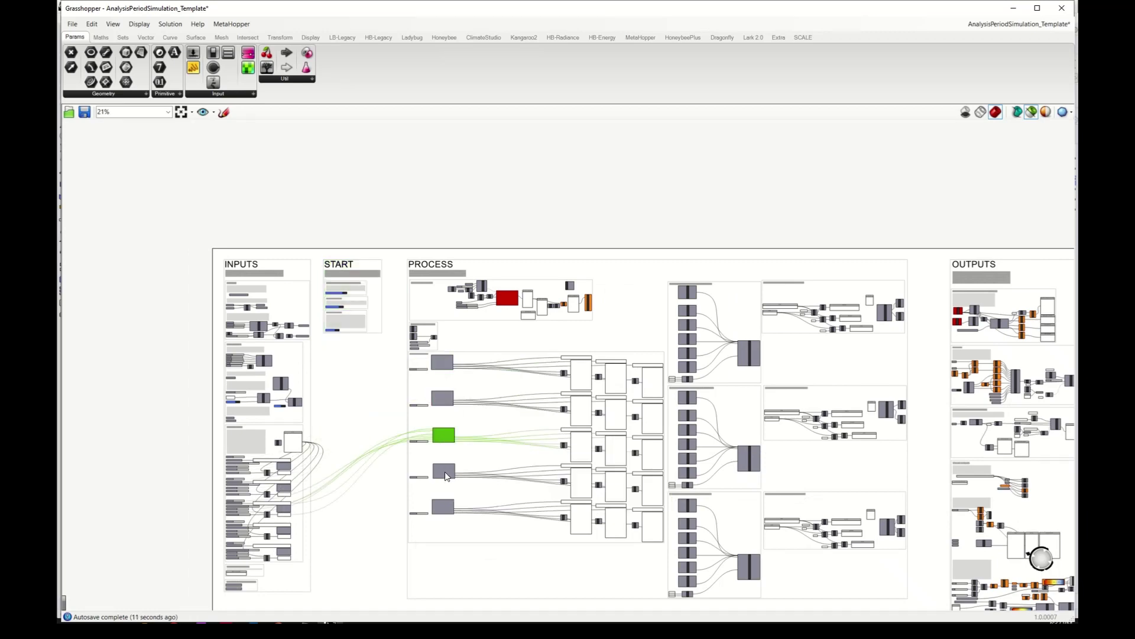
left_click(445, 471)
- Inspect the spectral sky conversion component, then return to the START group's three False toggles
scroll(445, 362, "up", 4)
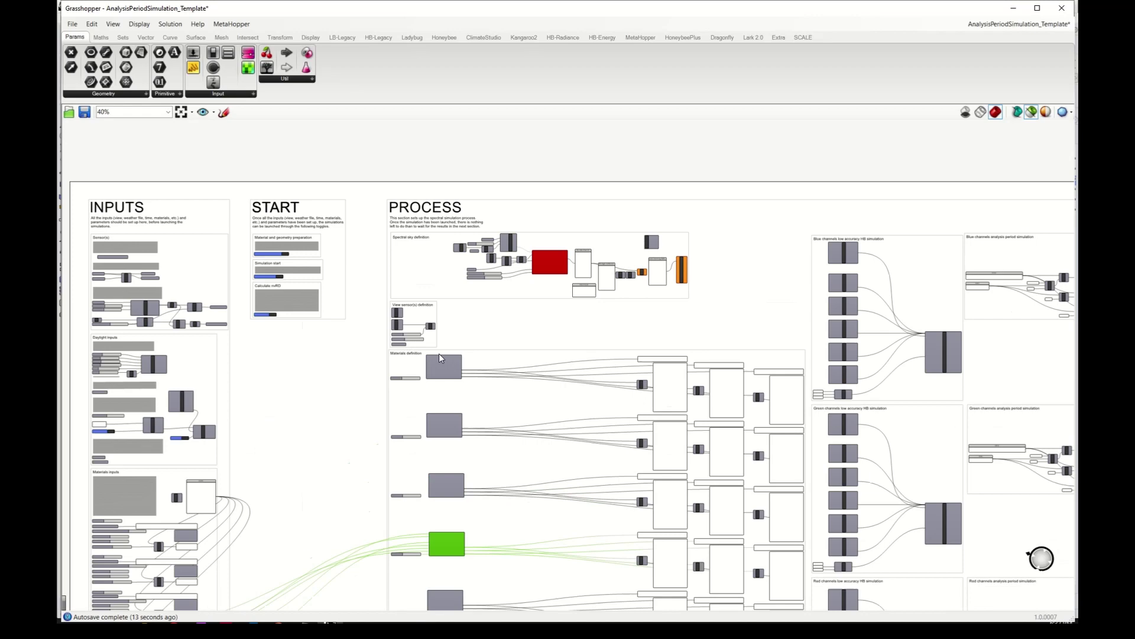
scroll(445, 371, "up", 1)
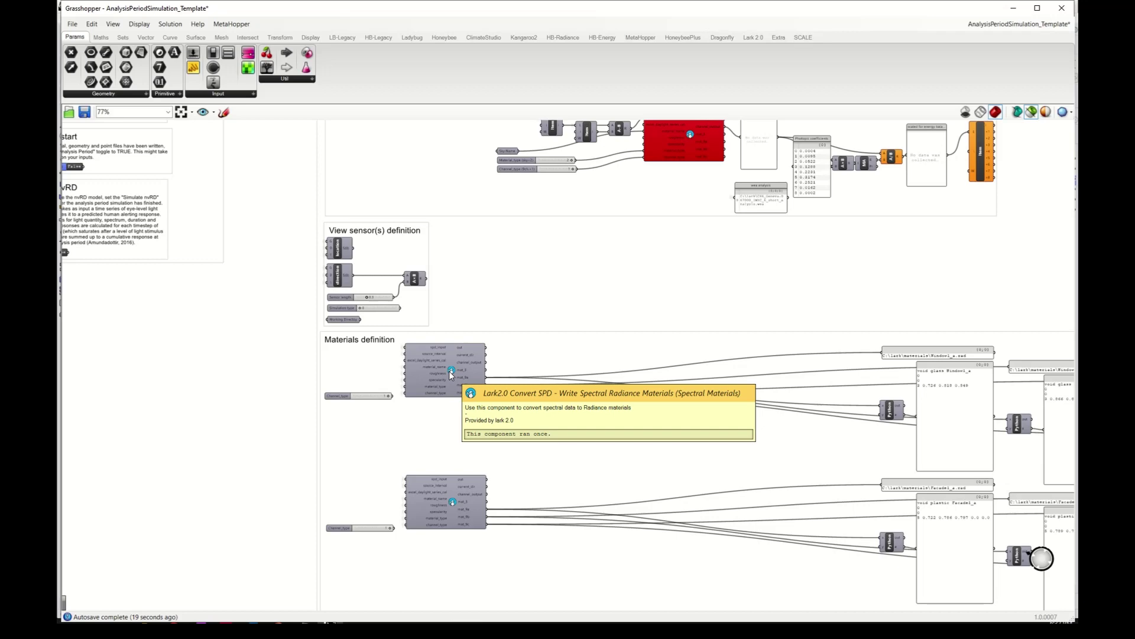
scroll(449, 370, "down", 3)
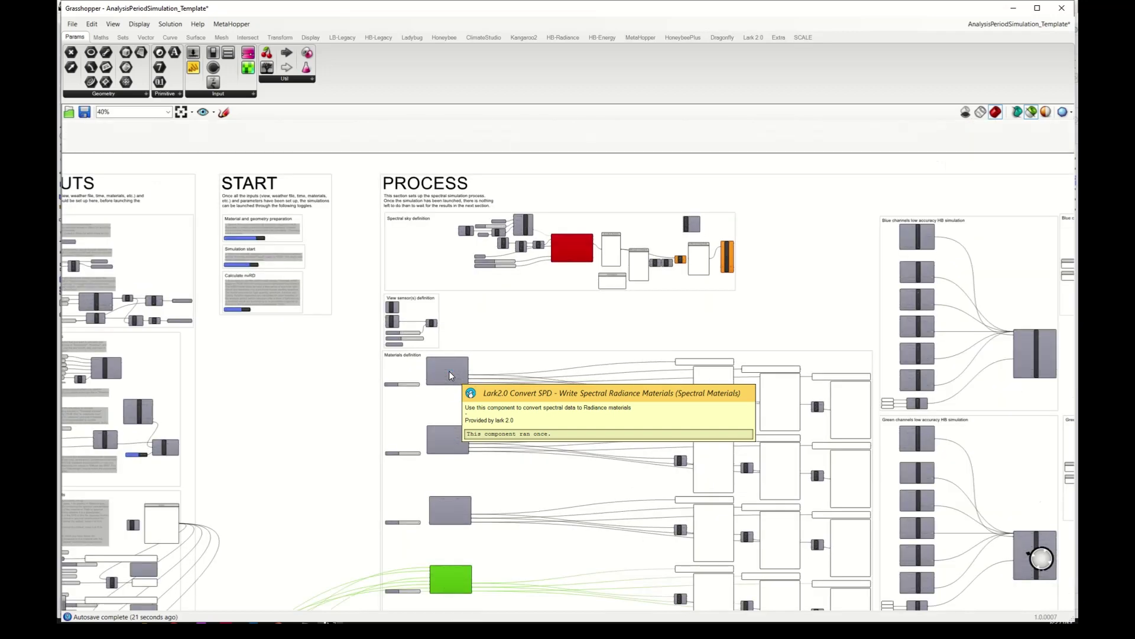
left_click(574, 246)
scroll(574, 243, "up", 3)
scroll(573, 243, "up", 2)
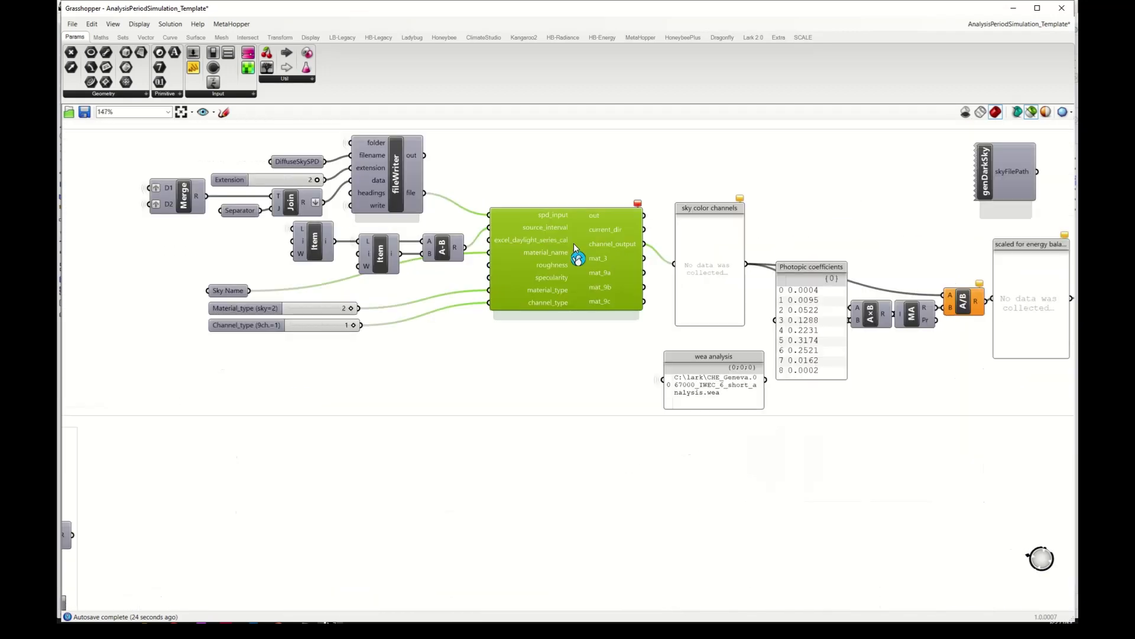
scroll(575, 268, "down", 5)
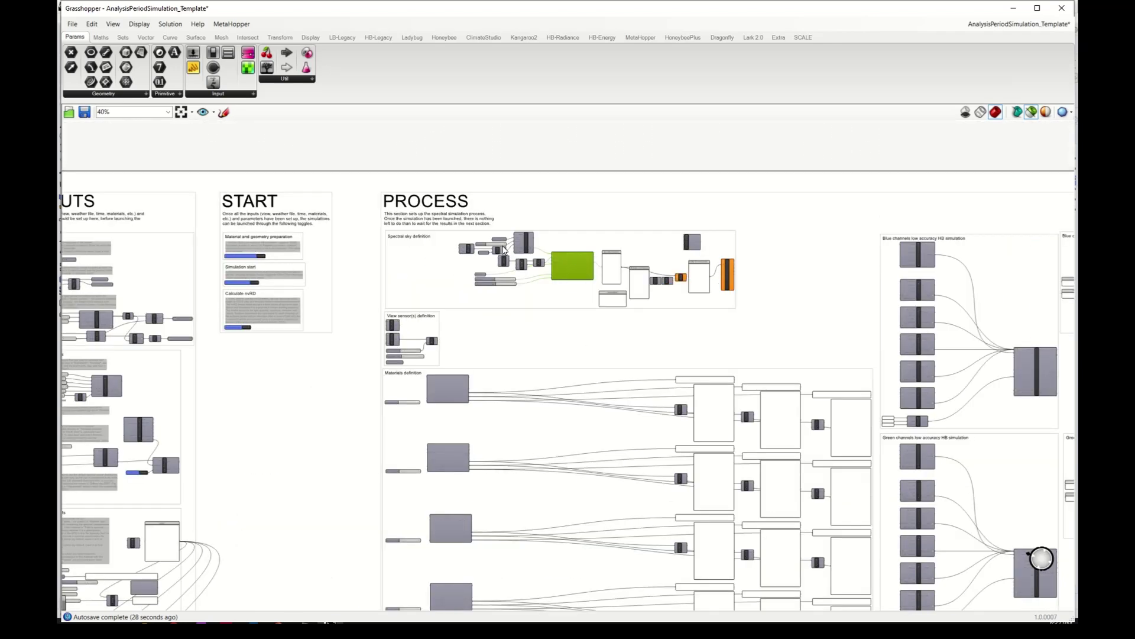
left_click(293, 196)
- Run the low accuracy HB simulation for material and geometry preparation, then return to Grasshopper
scroll(230, 237, "up", 3)
scroll(220, 245, "up", 3)
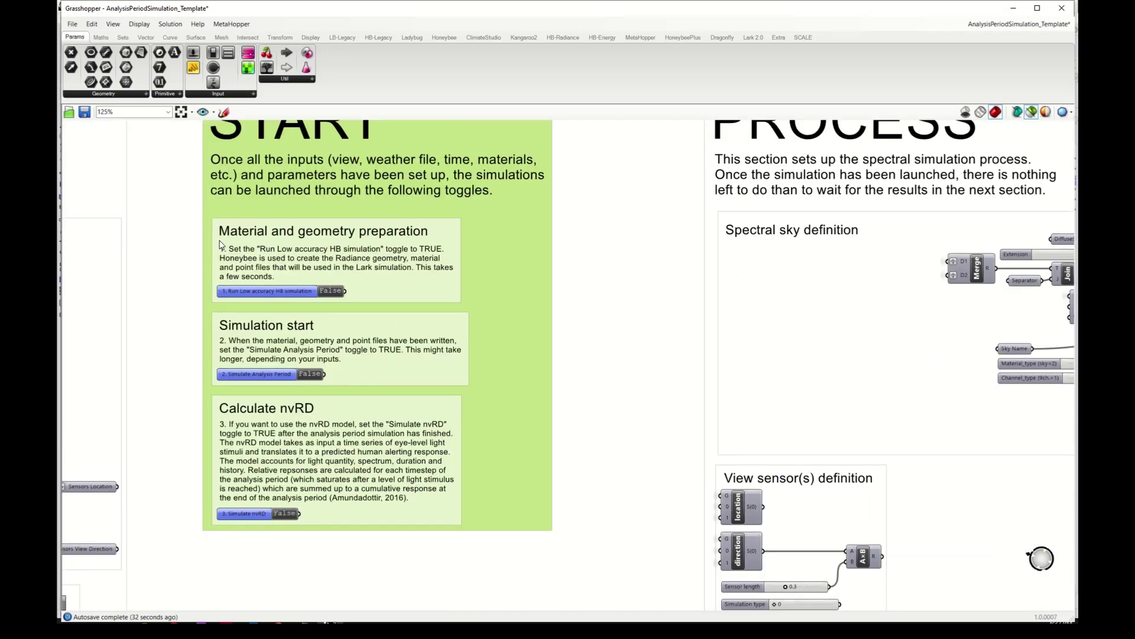
left_click(401, 290)
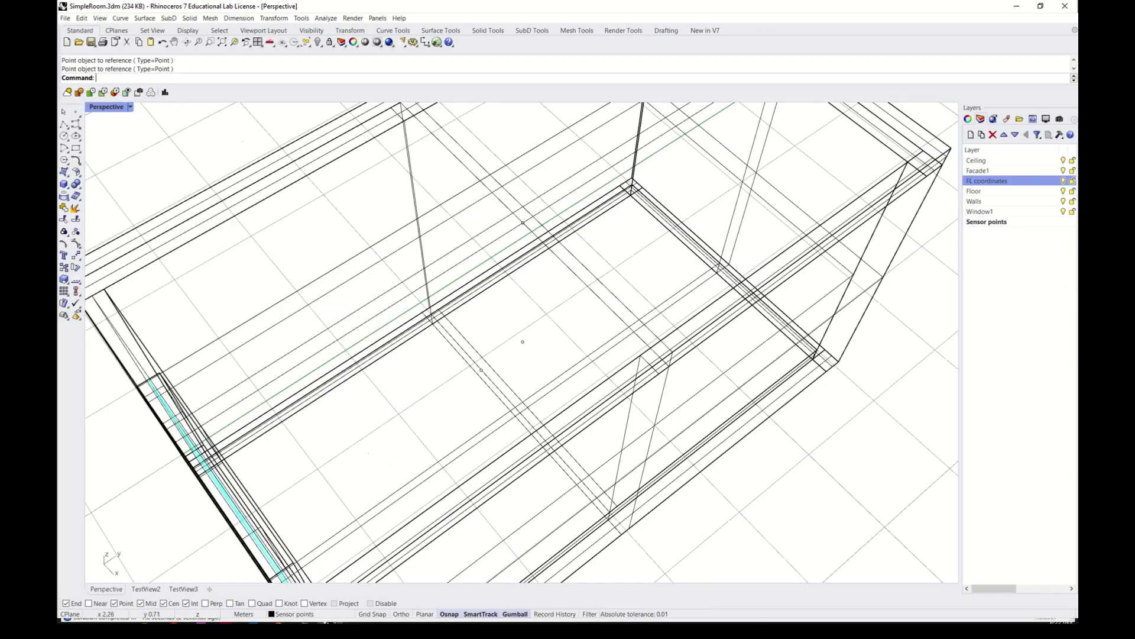
mouse_move(330, 628)
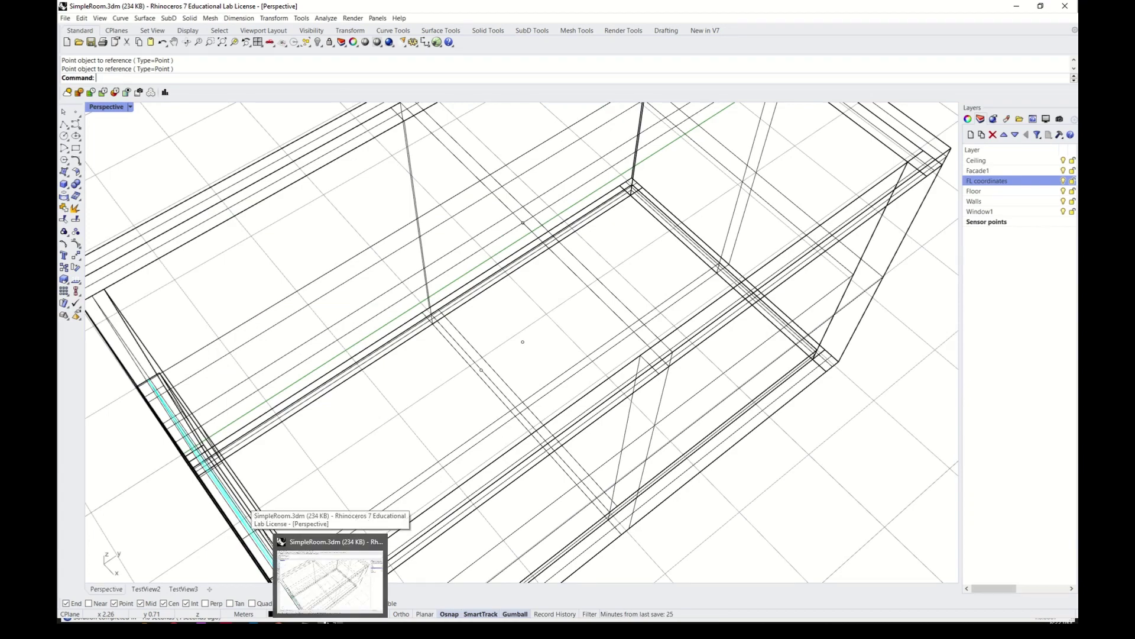
left_click(330, 628)
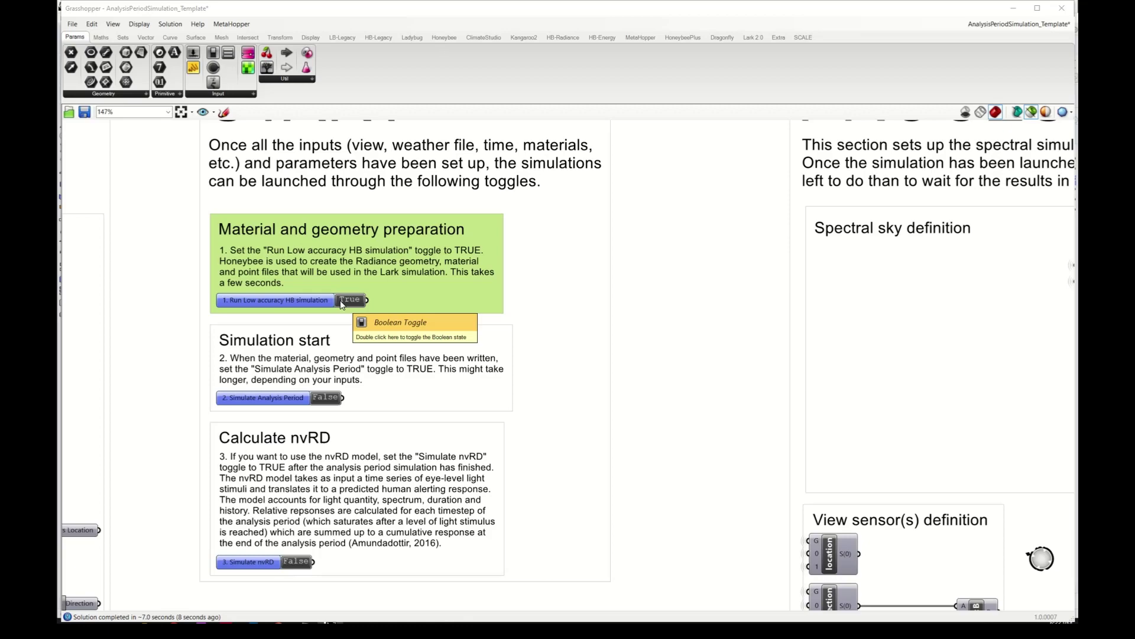
- Zoom to the Simulation start group and run the analysis period simulation (about 2038.5 s)
scroll(331, 339, "down", 3)
scroll(322, 336, "down", 3)
scroll(705, 325, "up", 5)
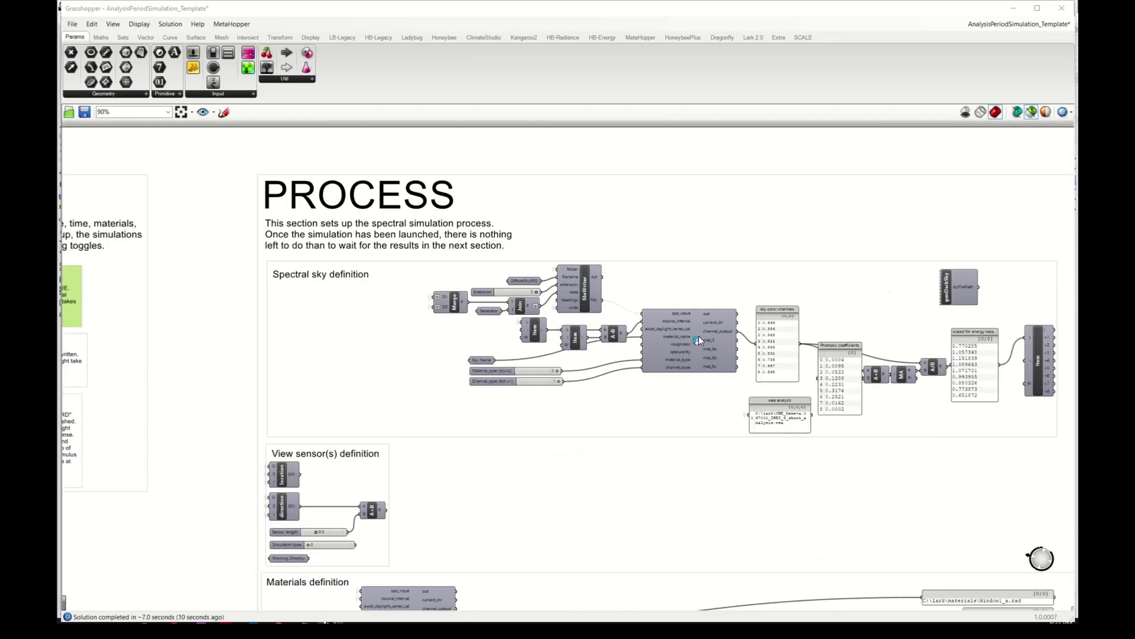
scroll(698, 335, "down", 6)
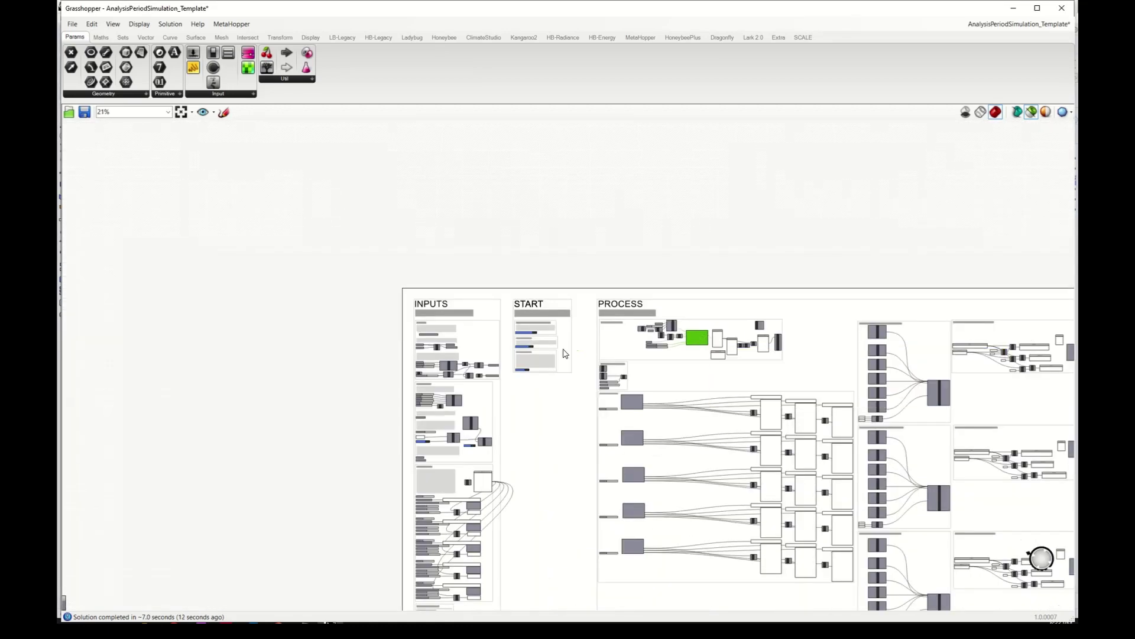
scroll(544, 331, "up", 7)
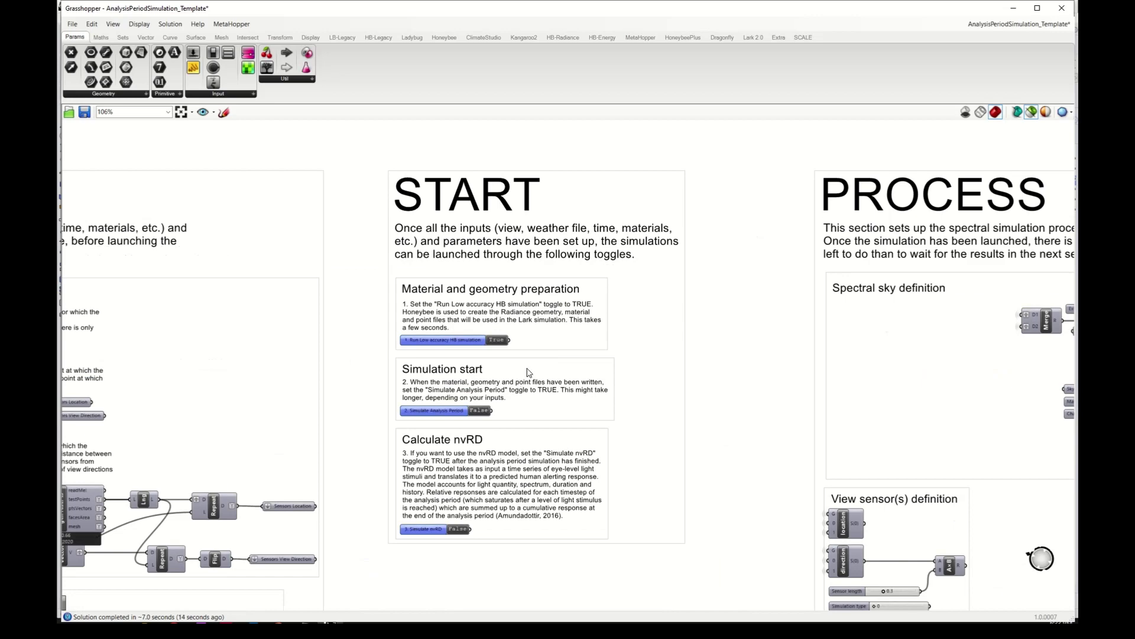
left_click(572, 359)
scroll(454, 429, "up", 3)
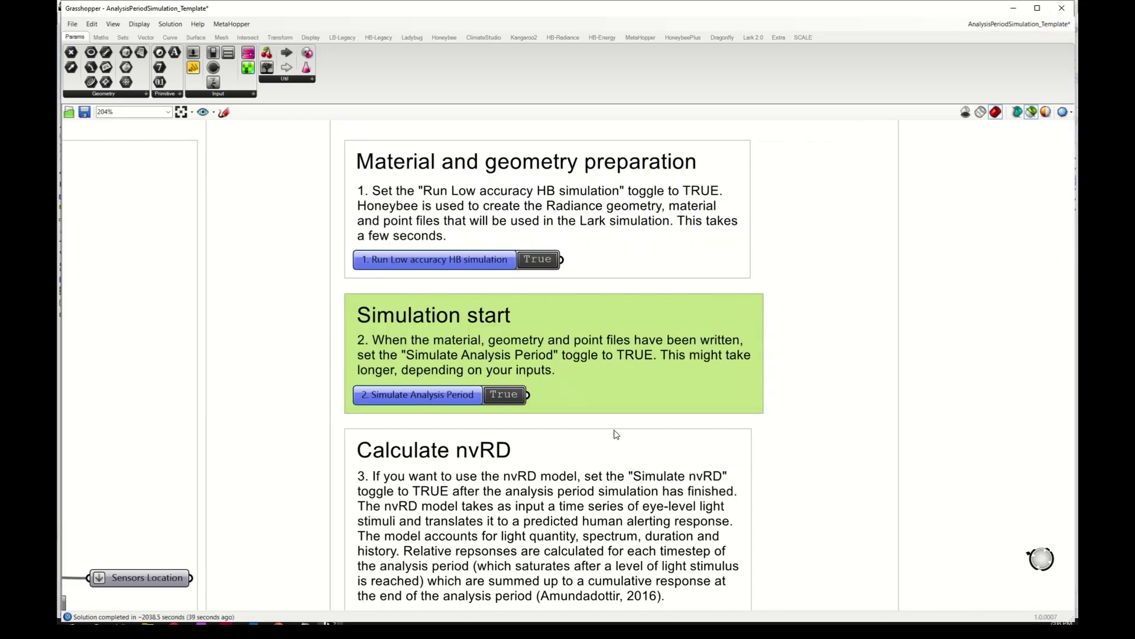
- Inspect the Spectral sky group, the Lark Convert SPD component and the sky color channels panel
scroll(598, 443, "down", 4)
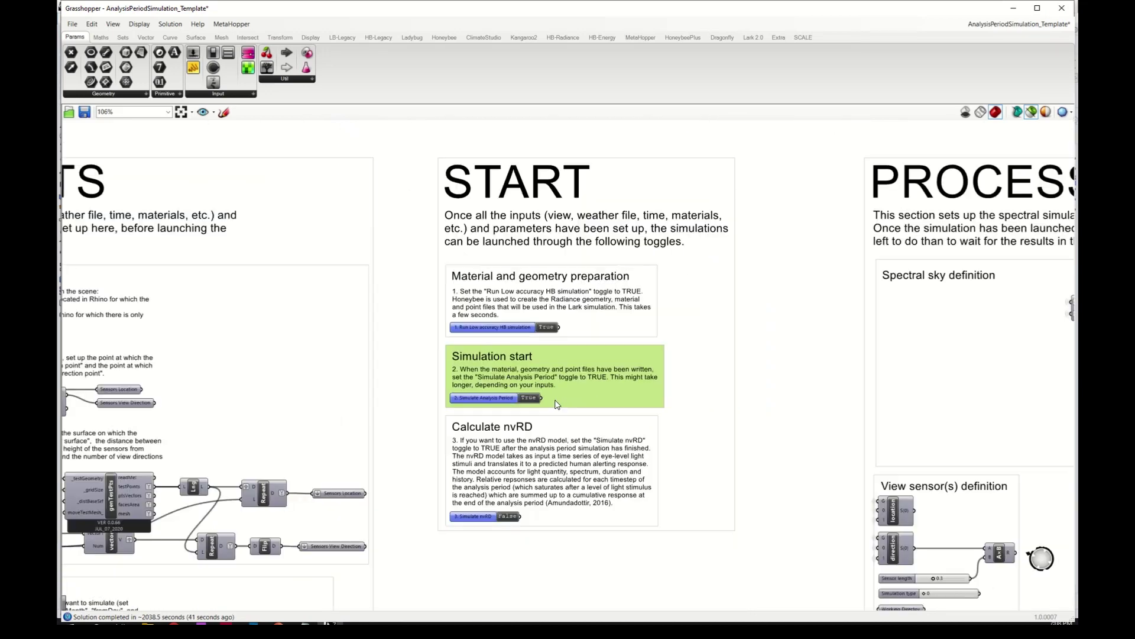
scroll(556, 404, "down", 6)
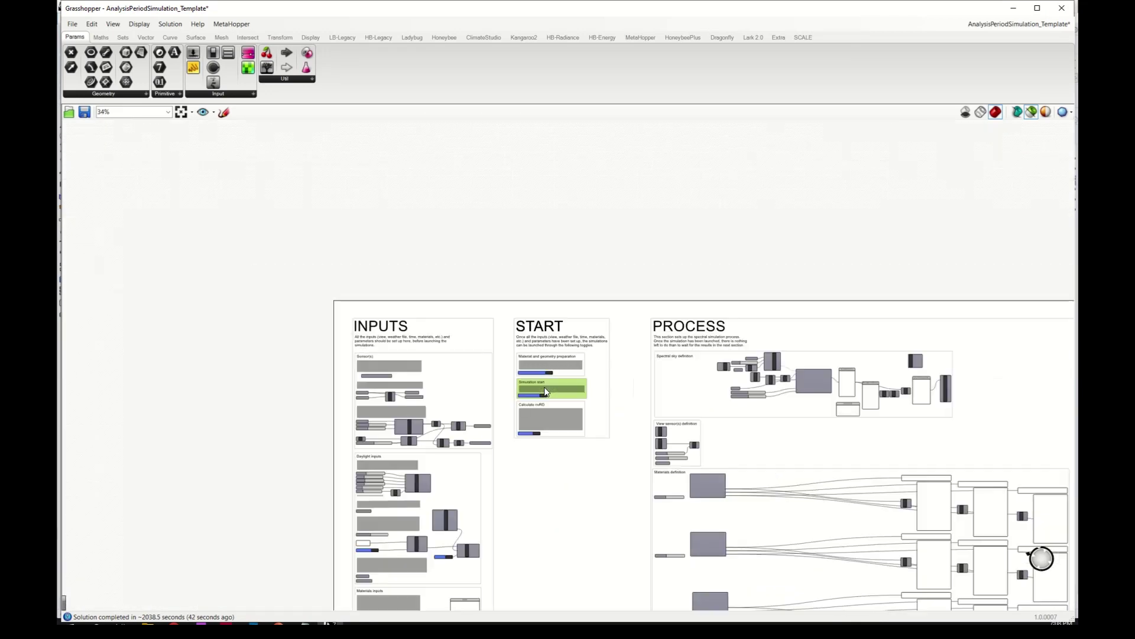
right_click_drag(786, 291, 466, 154)
scroll(314, 233, "up", 3)
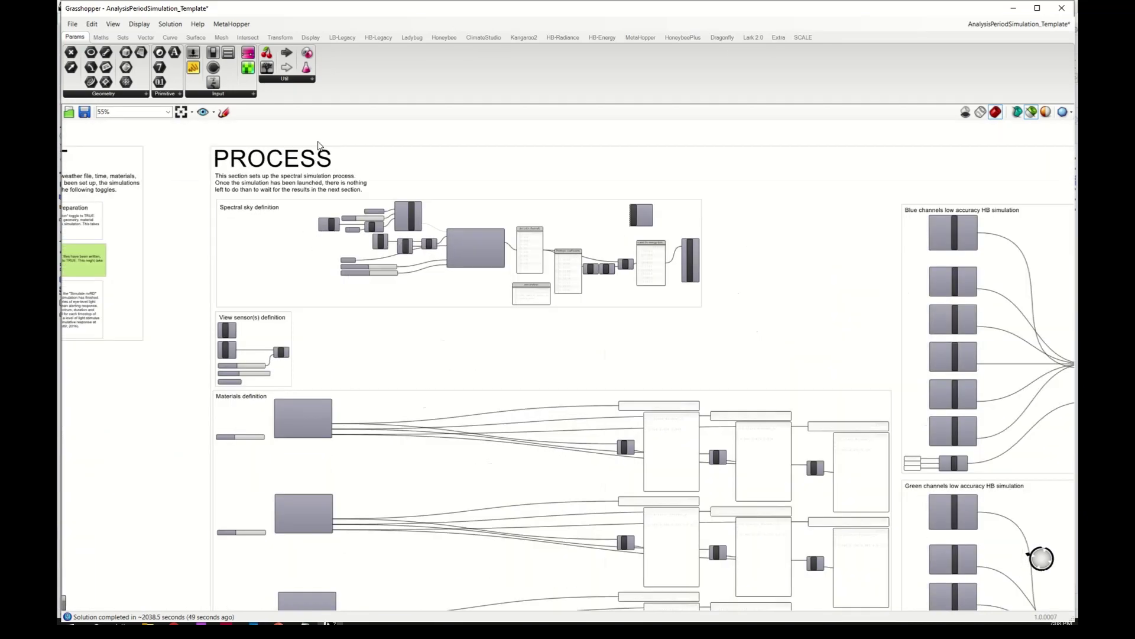
scroll(337, 171, "up", 2)
left_click(275, 275)
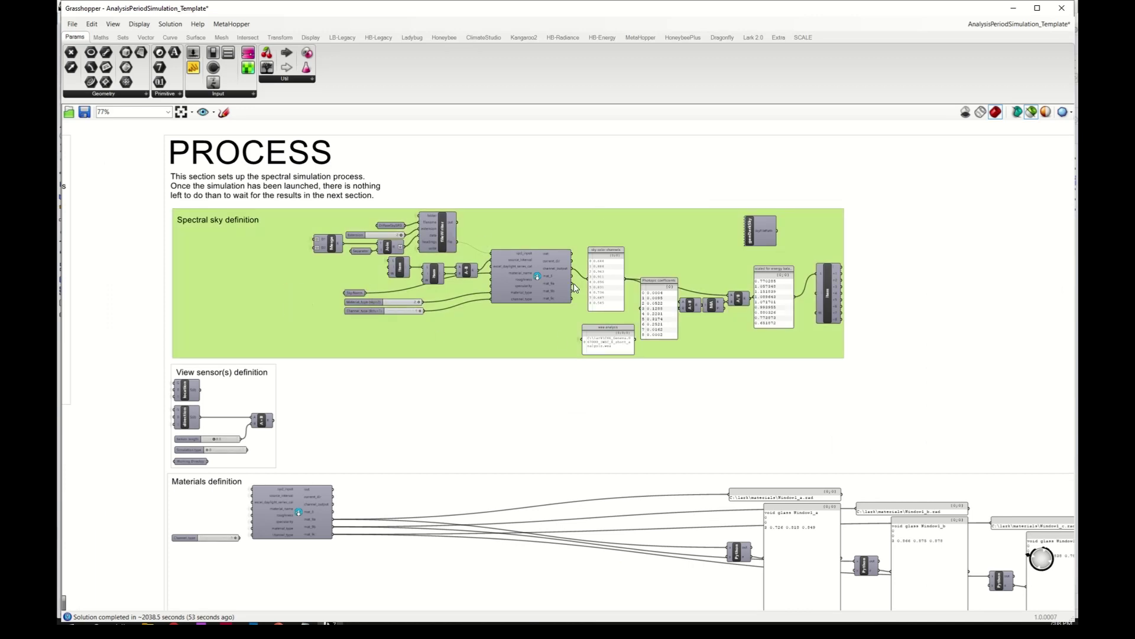
scroll(575, 288, "up", 2)
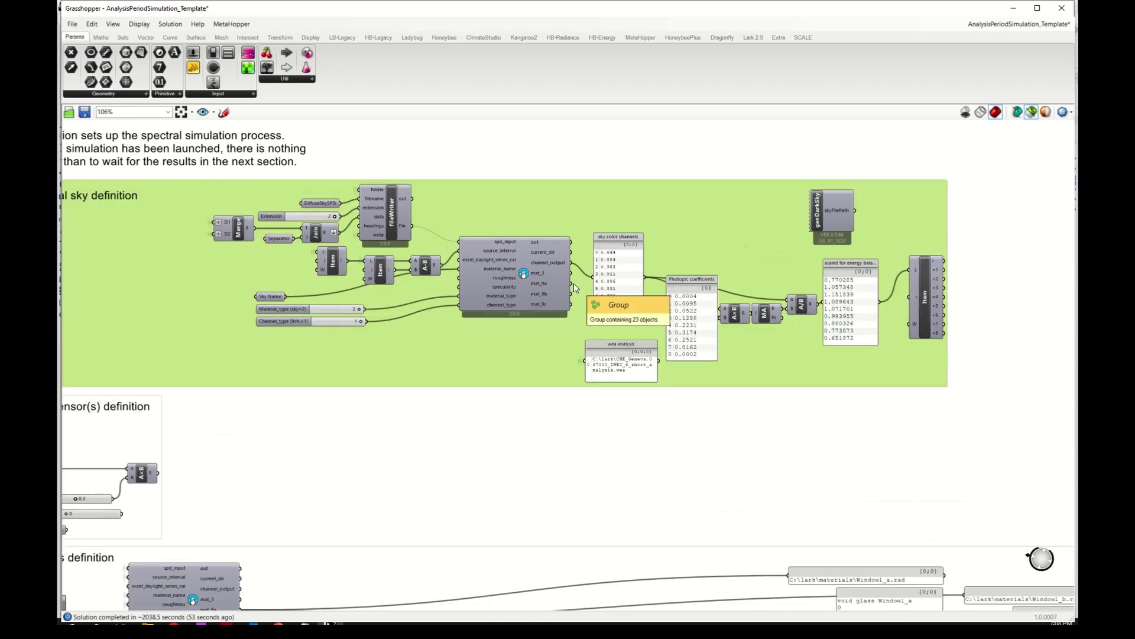
left_click(527, 288)
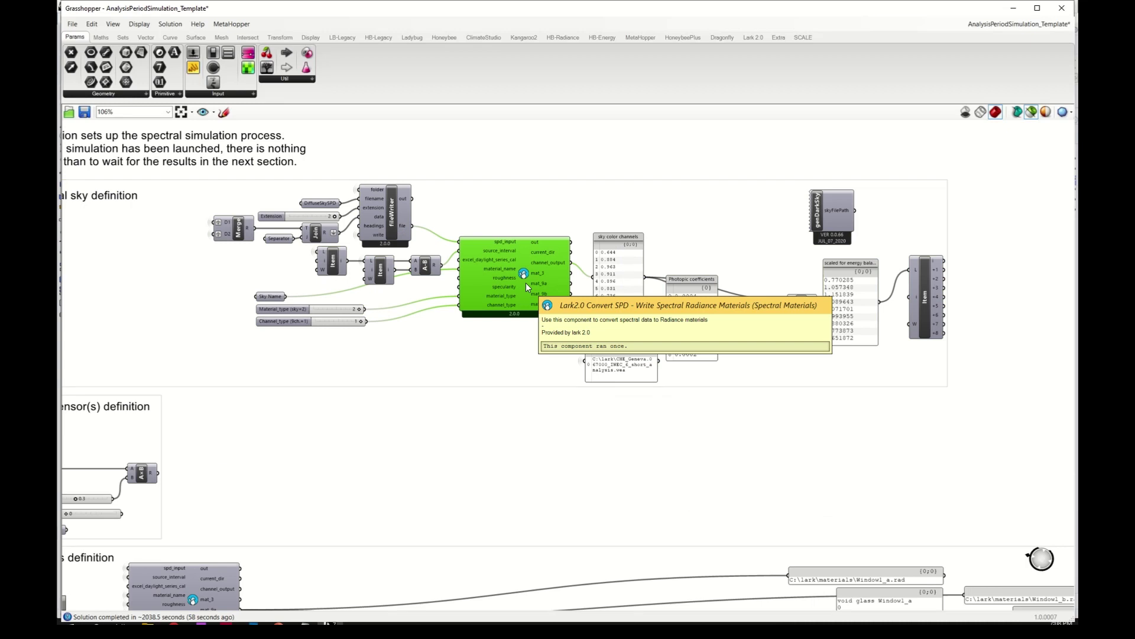
left_click(619, 284)
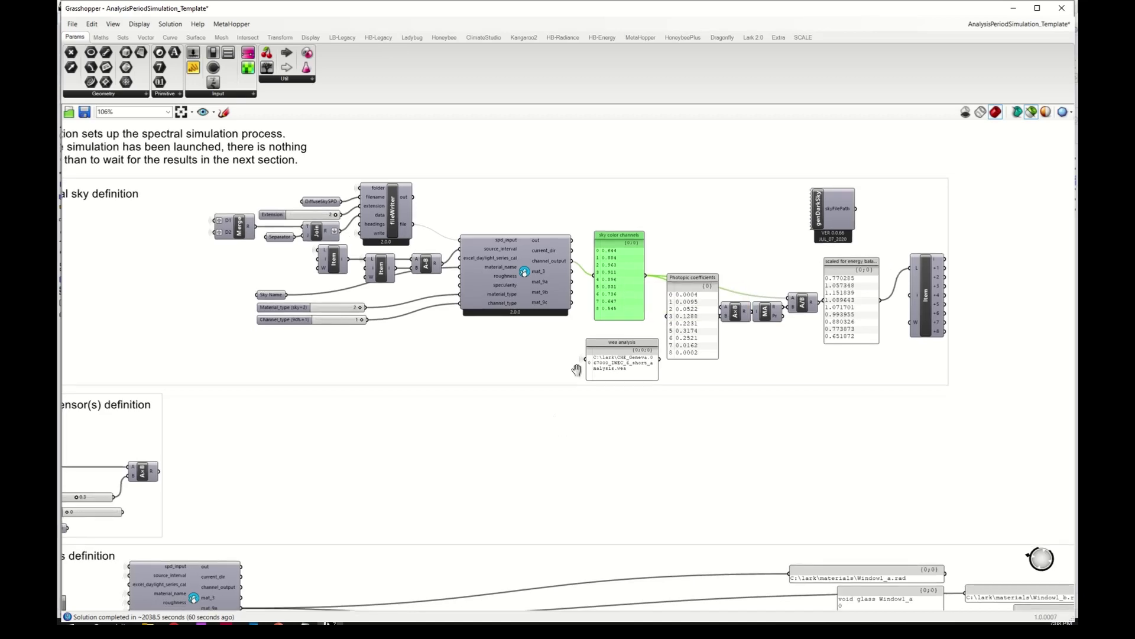
right_click_drag(447, 452, 496, 322)
scroll(497, 322, "down", 5)
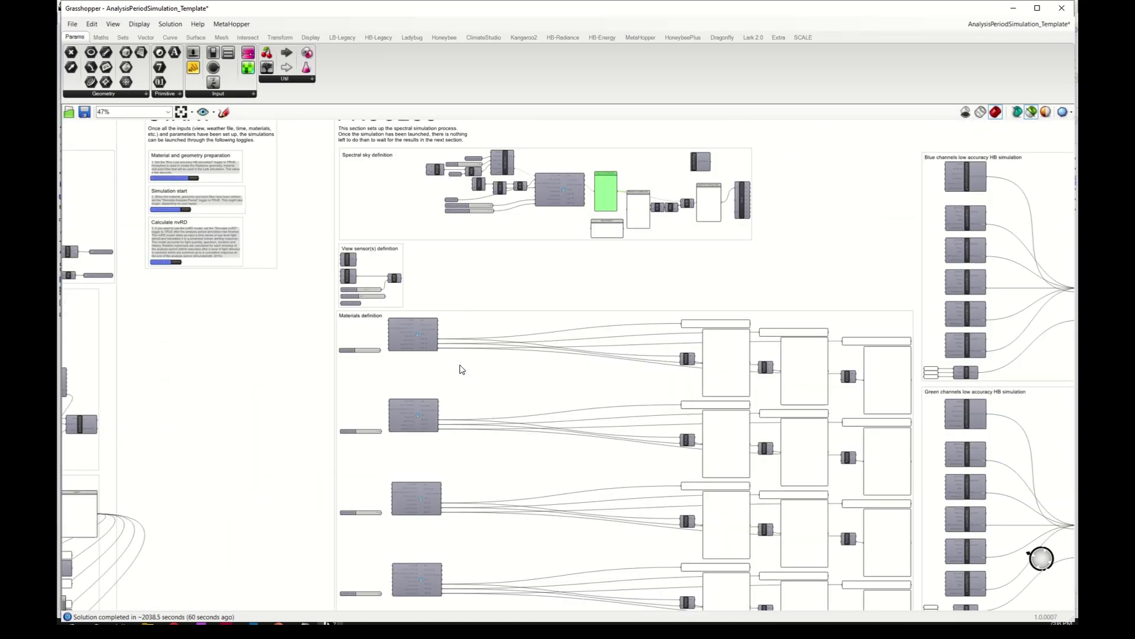
- Select the Materials group, then locate the Blue channels low accuracy group's runDaylightAnalysis component
left_click(461, 369)
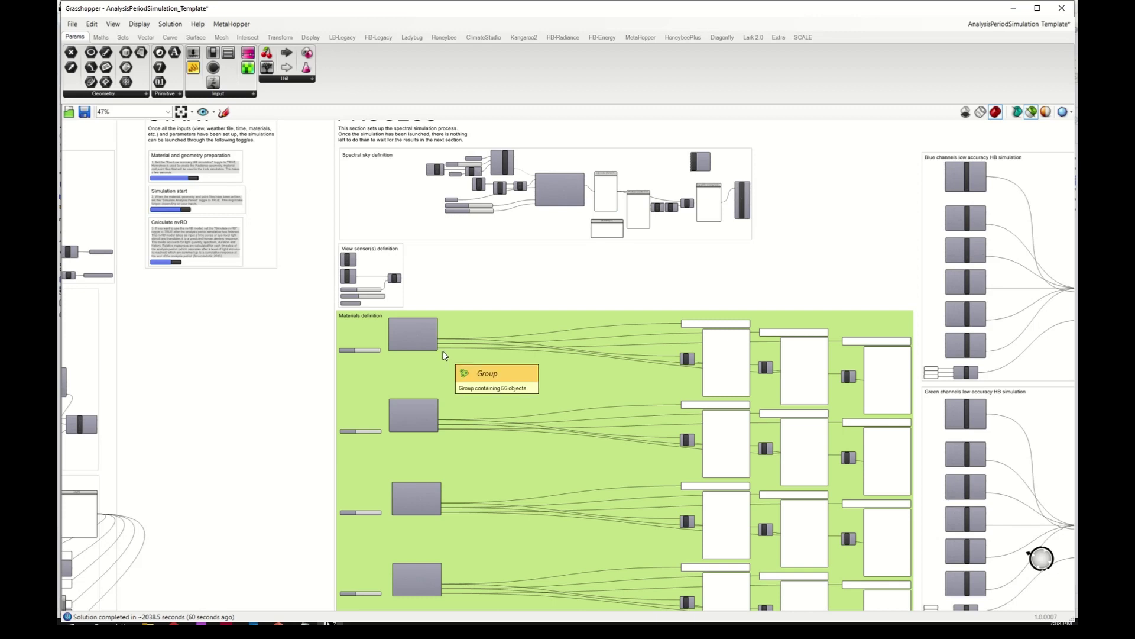
scroll(366, 347, "down", 3)
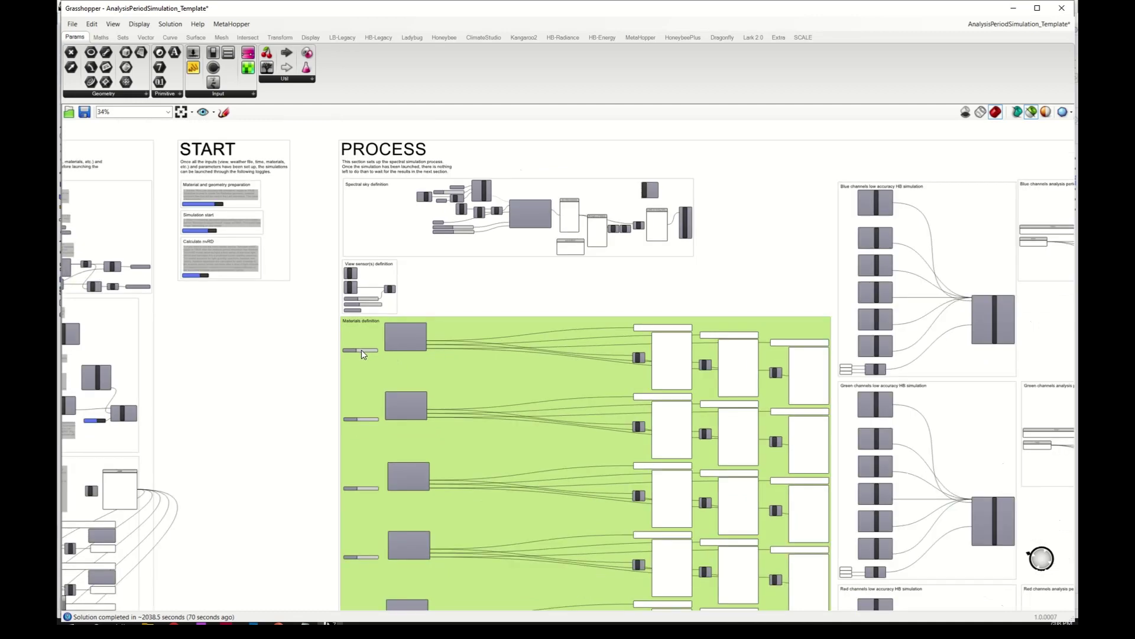
right_click_drag(831, 408, 687, 267)
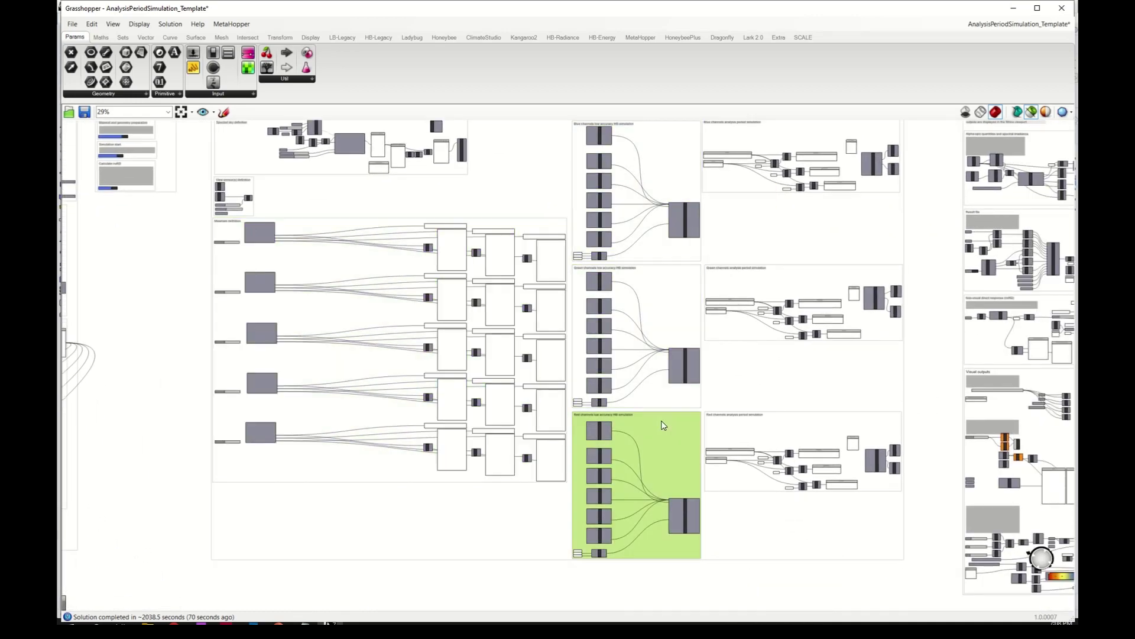
scroll(683, 168, "up", 2)
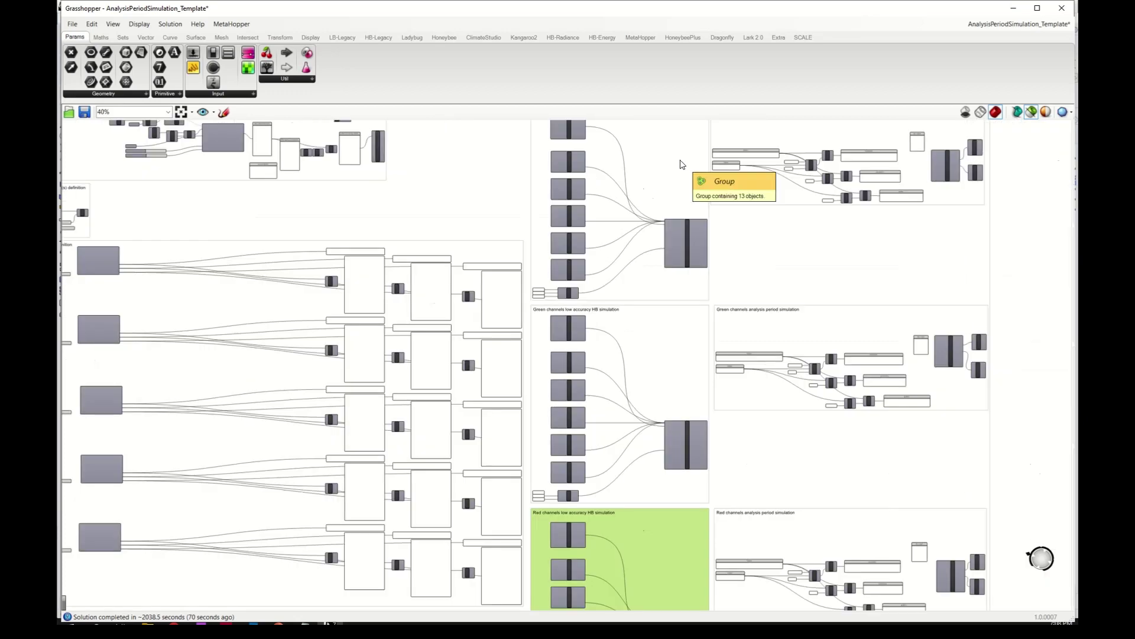
right_click_drag(689, 225, 728, 304)
scroll(724, 352, "up", 2)
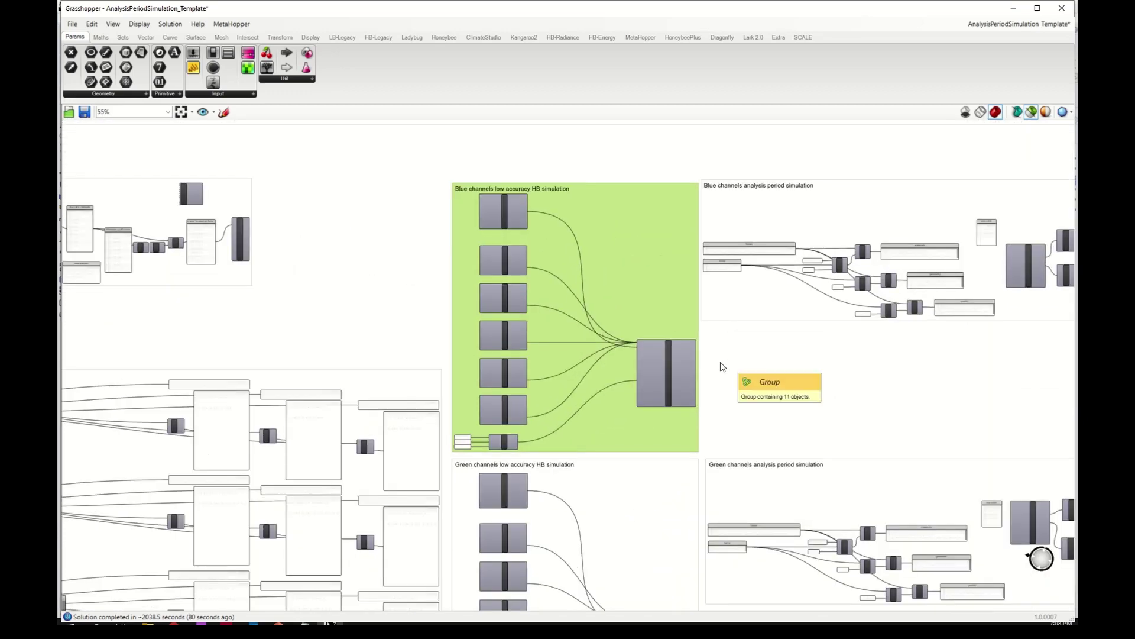
scroll(703, 363, "up", 2)
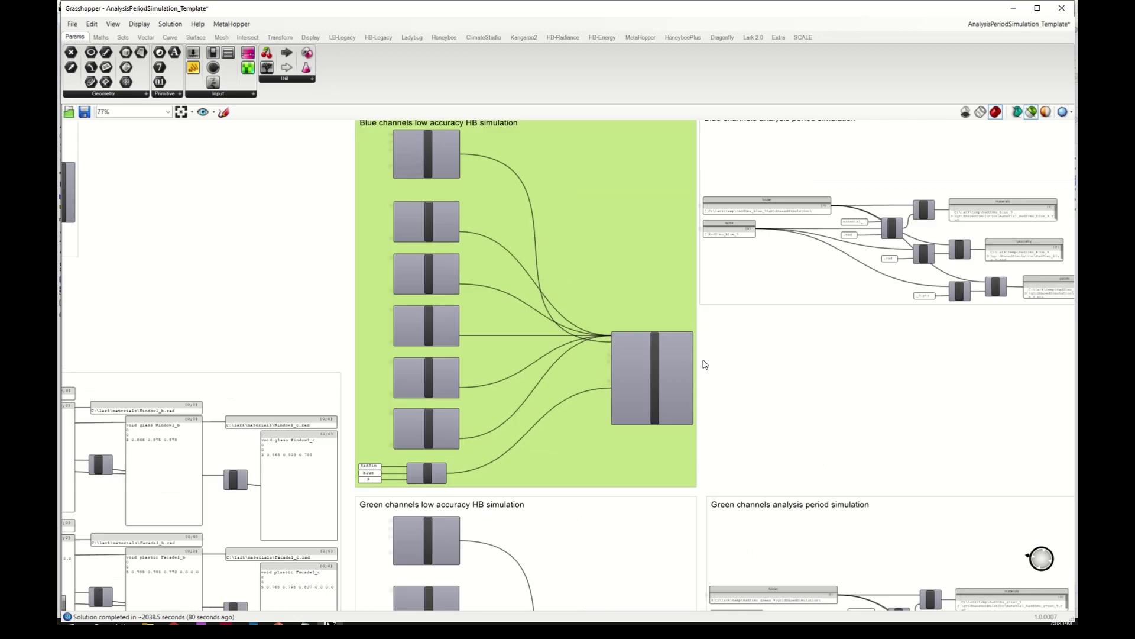
left_click(654, 384)
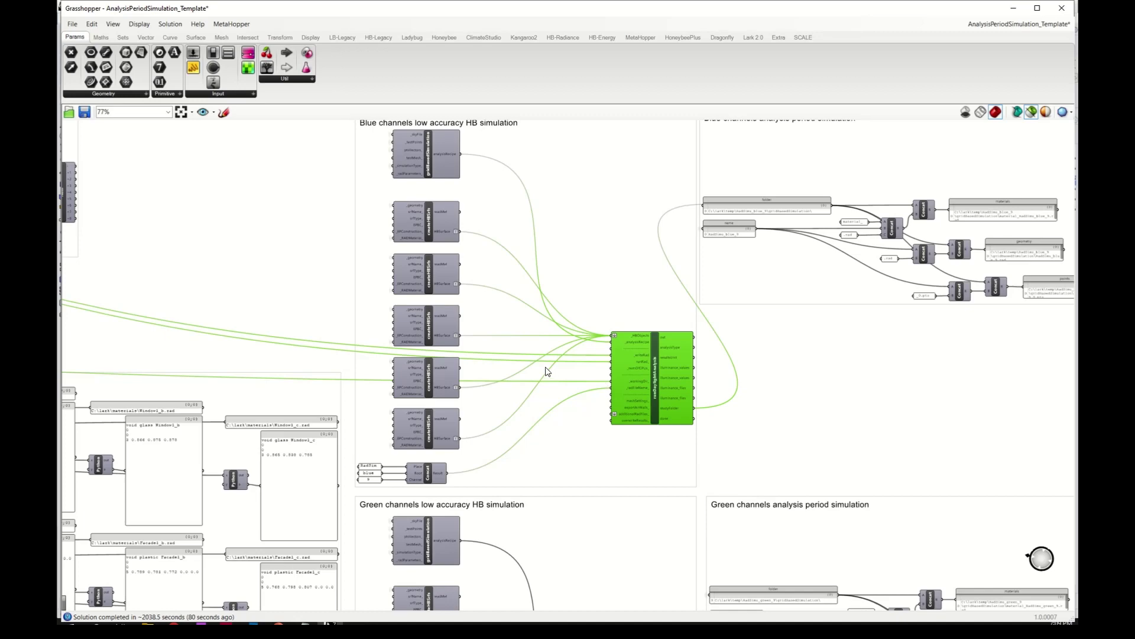
scroll(545, 371, "down", 2)
- Zoom out and select the Blue, Green and Red channels analysis period simulation groups
scroll(769, 375, "down", 2)
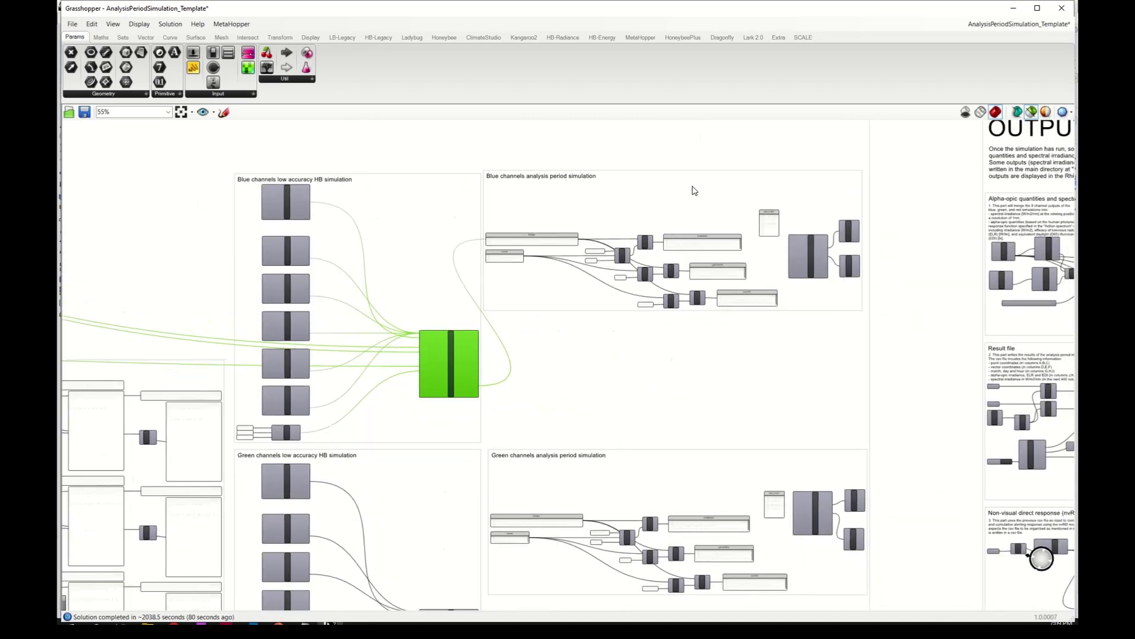
left_click(684, 190)
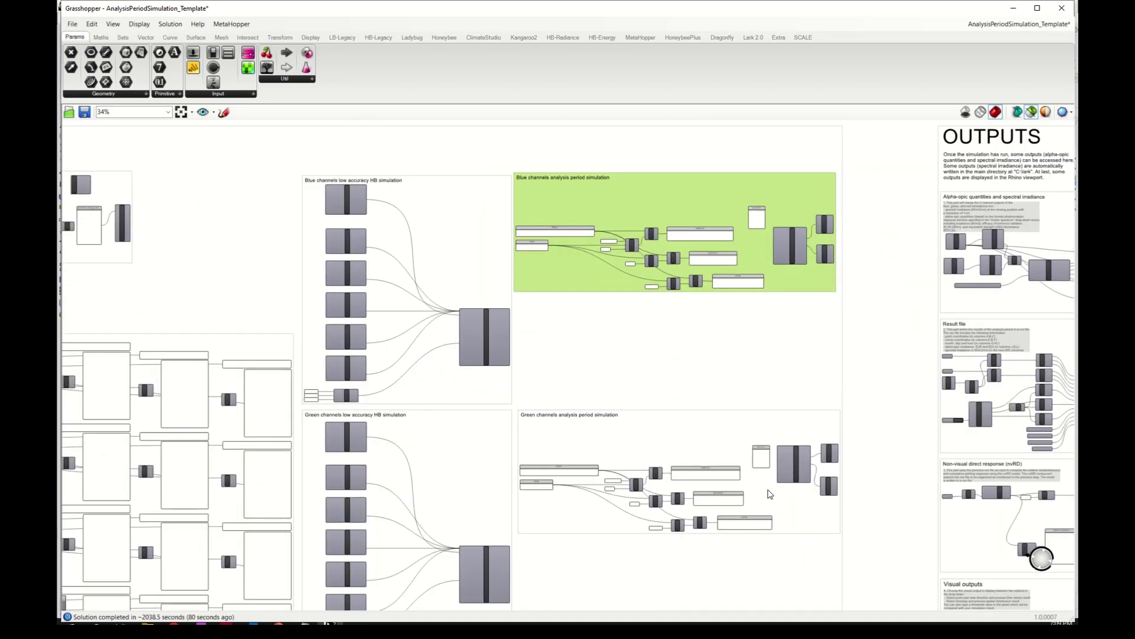
scroll(769, 498, "down", 1)
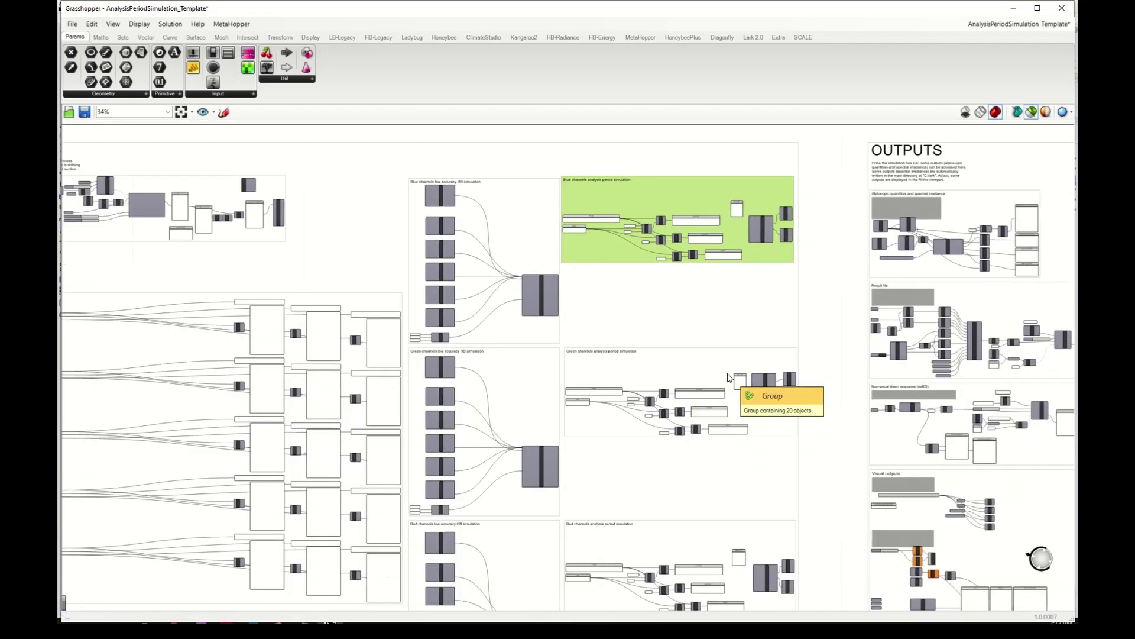
left_click(710, 376)
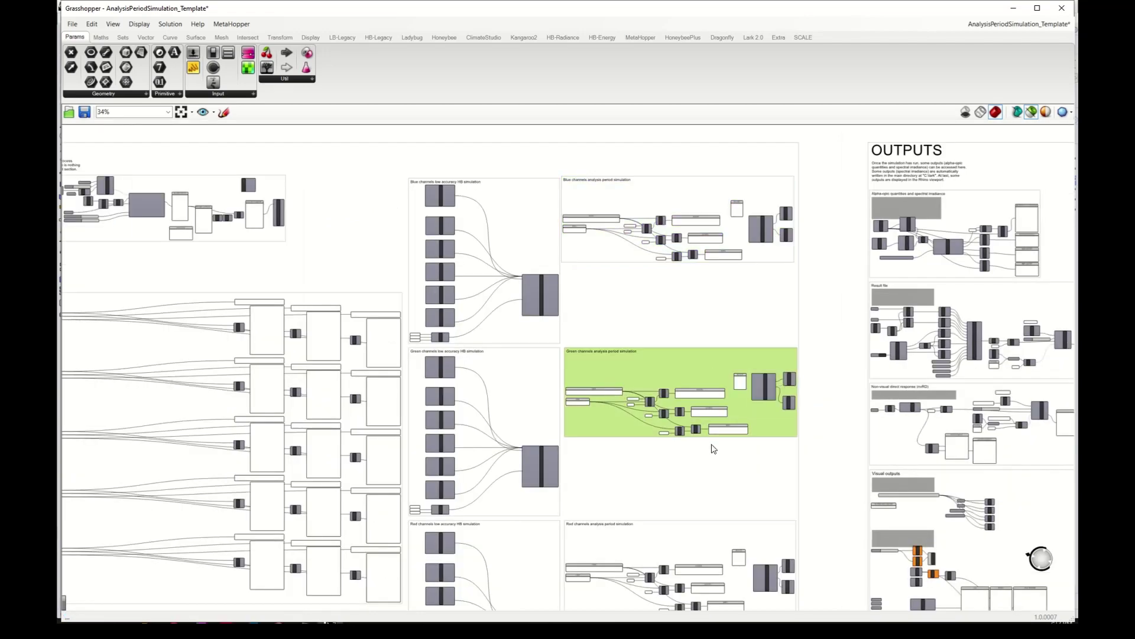
left_click(705, 540)
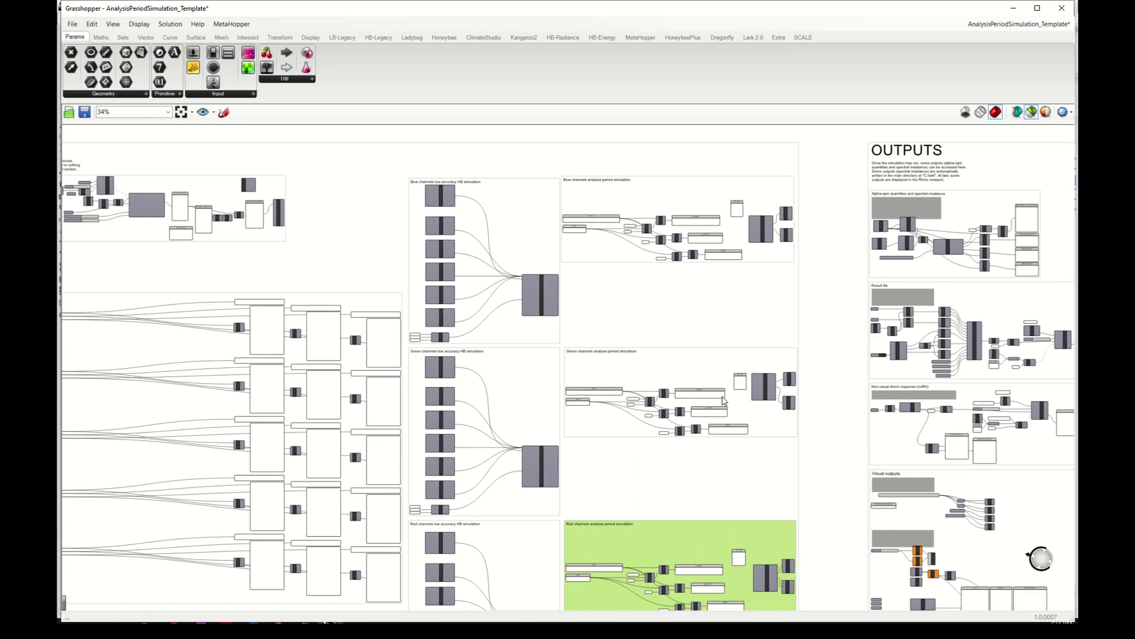
- Select ColorAnnualIrrad in the Blue channels analysis group and read its wea input source
scroll(725, 399, "down", 1)
scroll(726, 326, "up", 4)
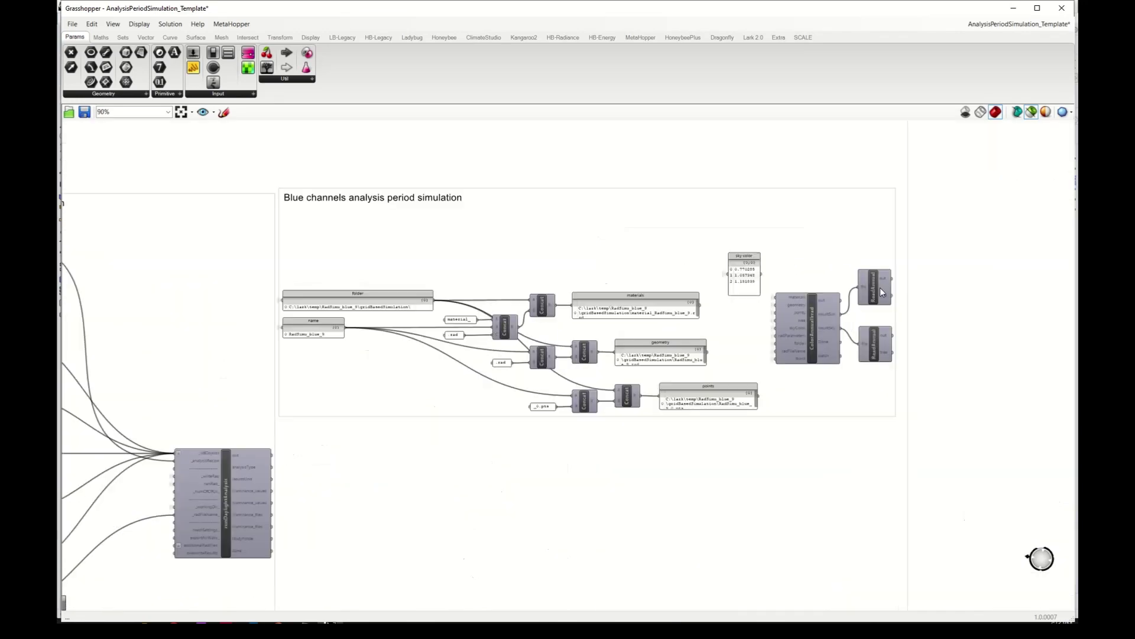
scroll(853, 286, "up", 1)
left_click(798, 360)
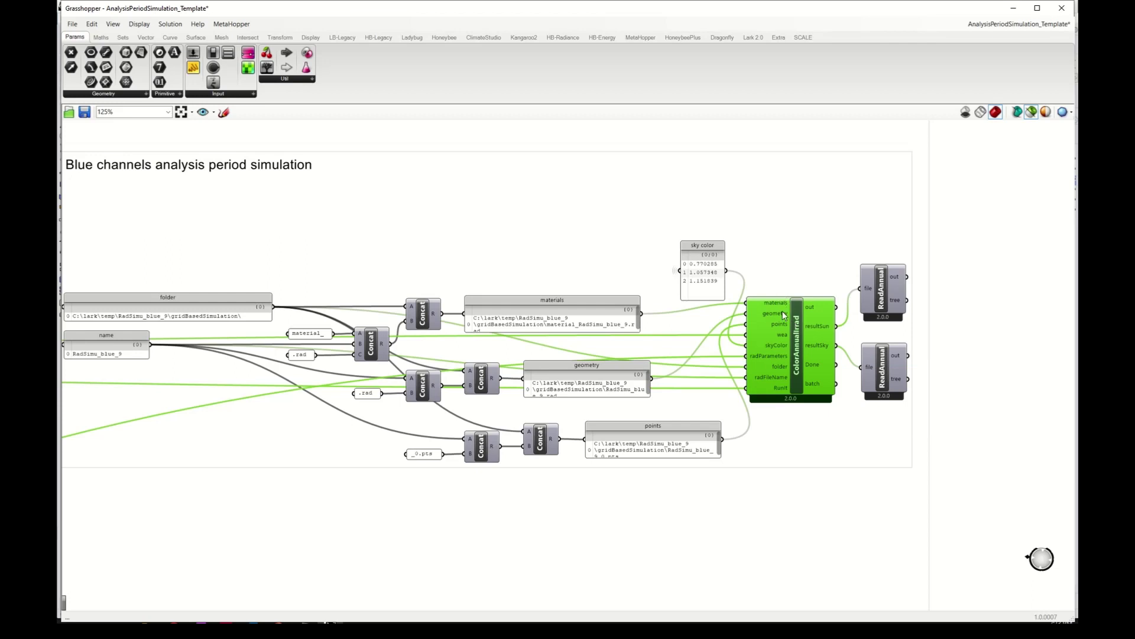
mouse_move(786, 336)
scroll(742, 343, "down", 10)
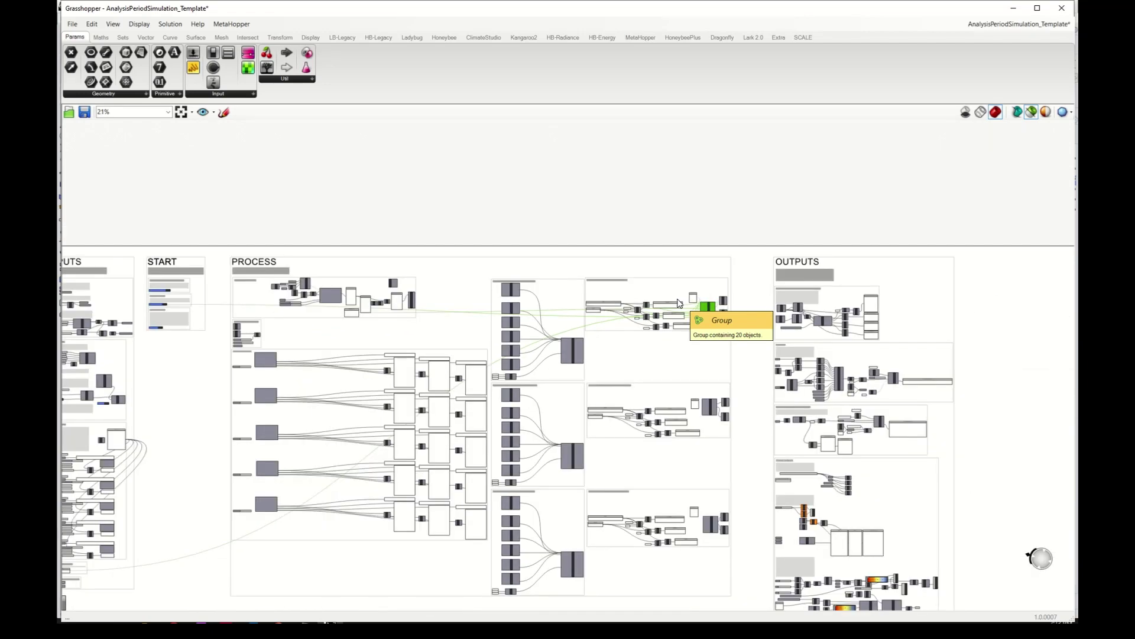
scroll(679, 303, "down", 1)
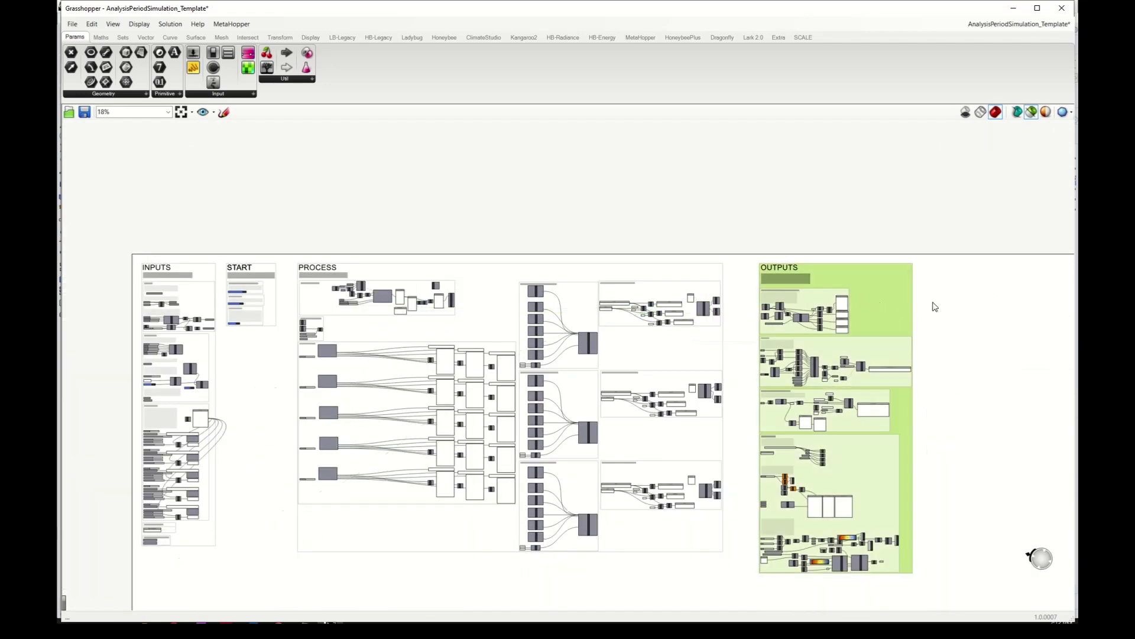
scroll(860, 302, "up", 4)
scroll(673, 299, "up", 2)
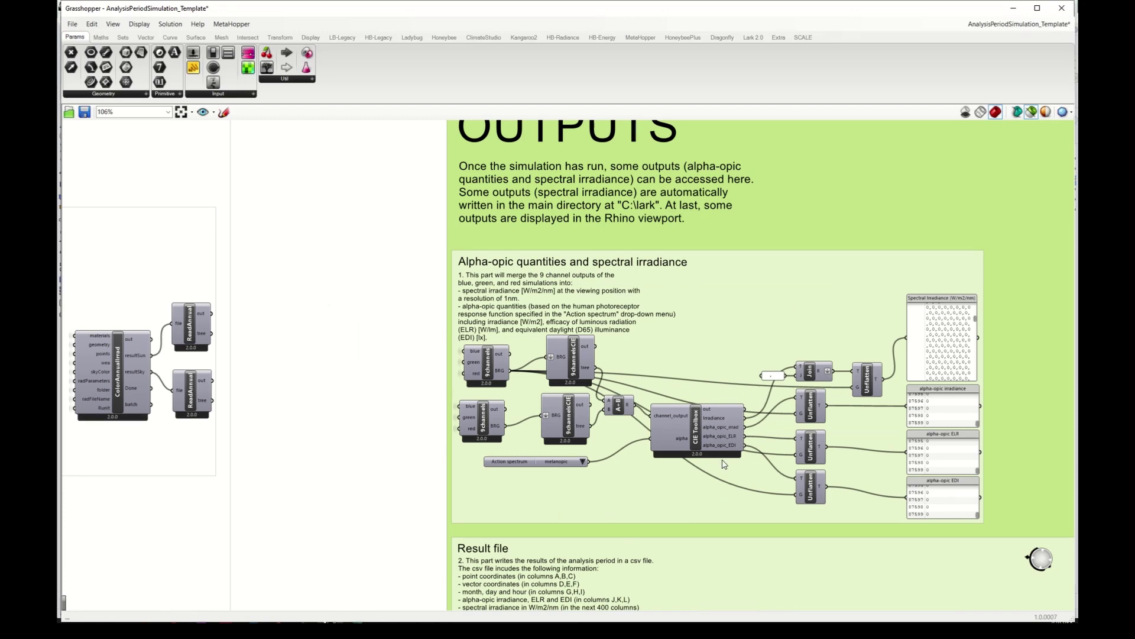
scroll(724, 464, "up", 2)
left_click(687, 410)
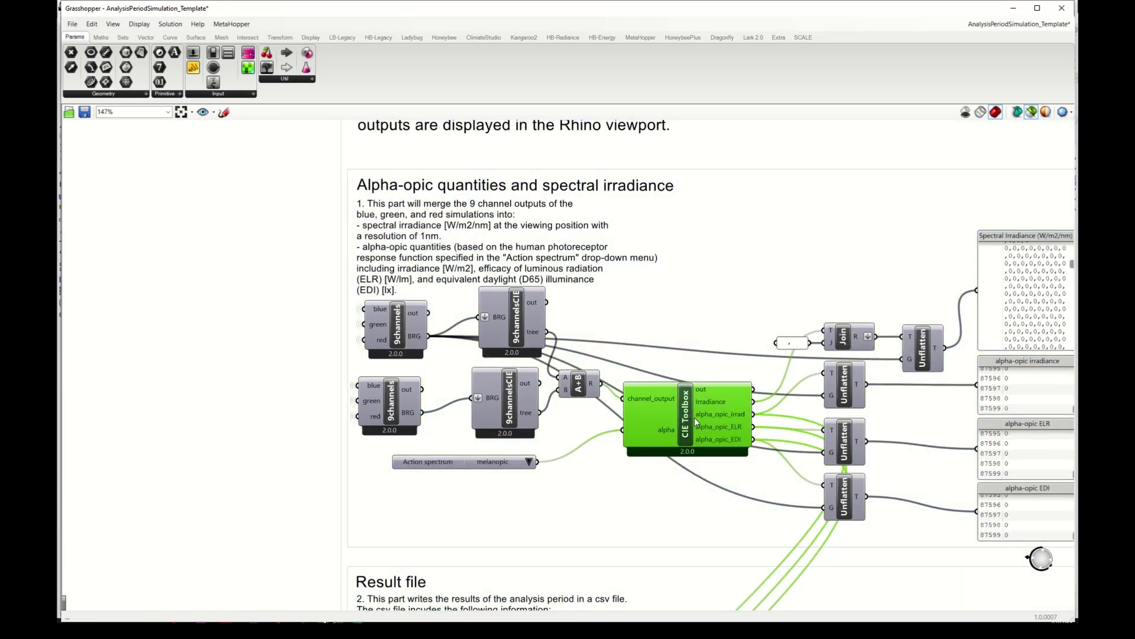
mouse_move(636, 400)
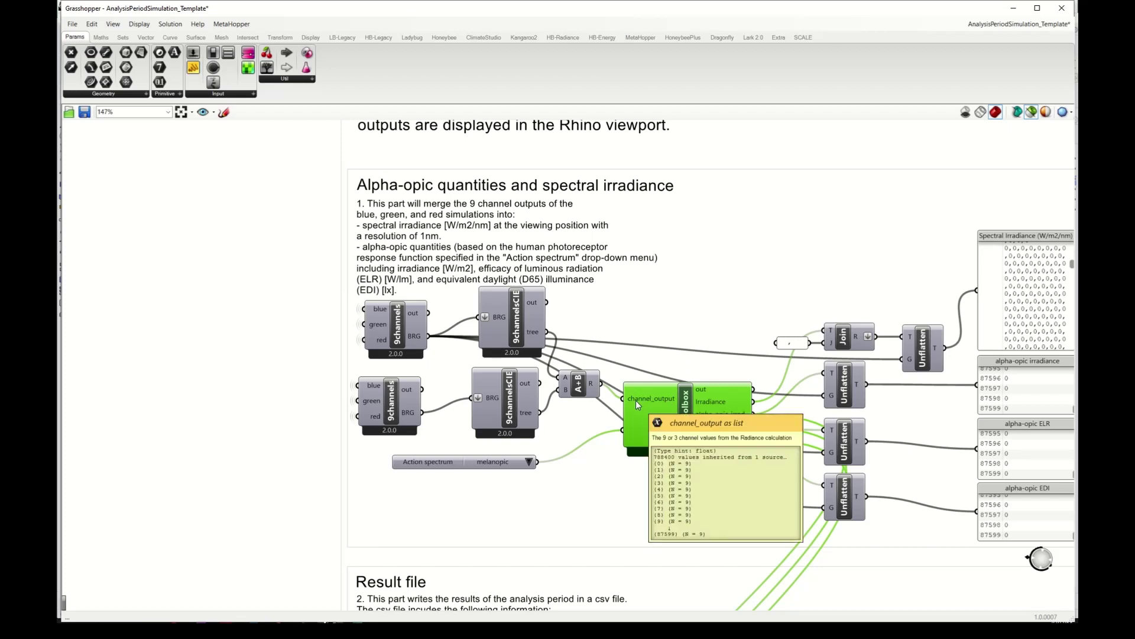
left_click(440, 466)
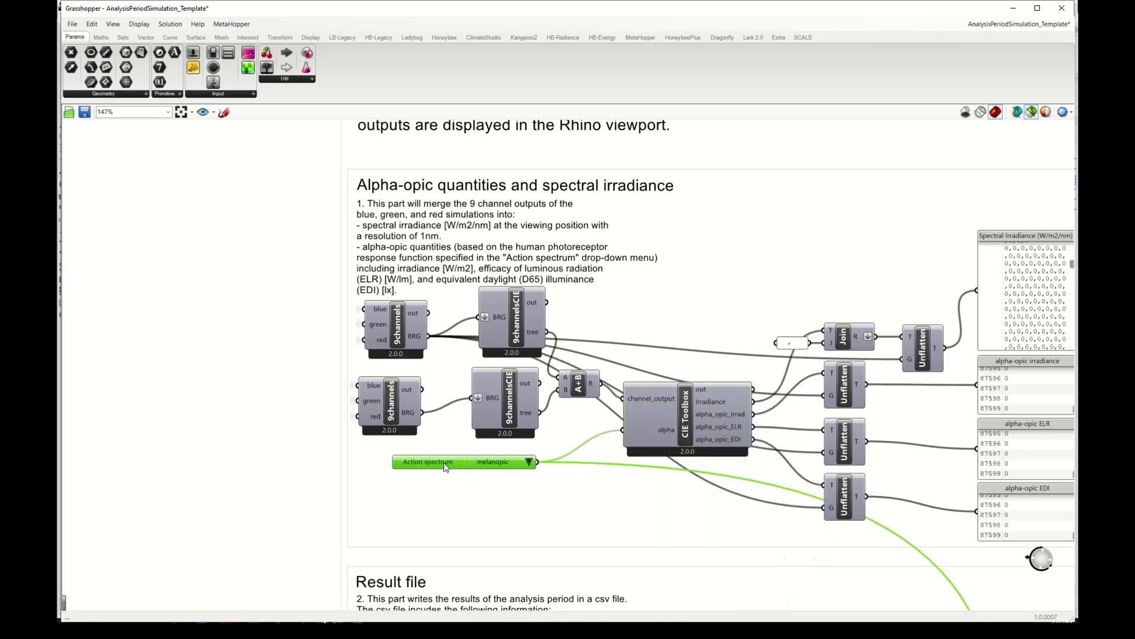
left_click(531, 466)
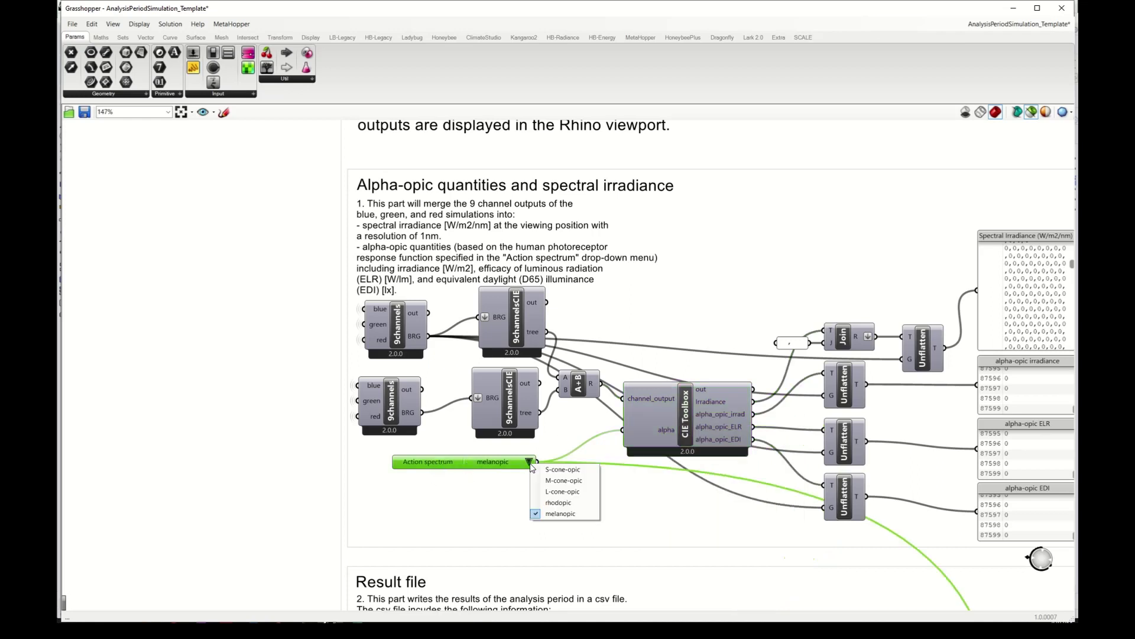
left_click(453, 511)
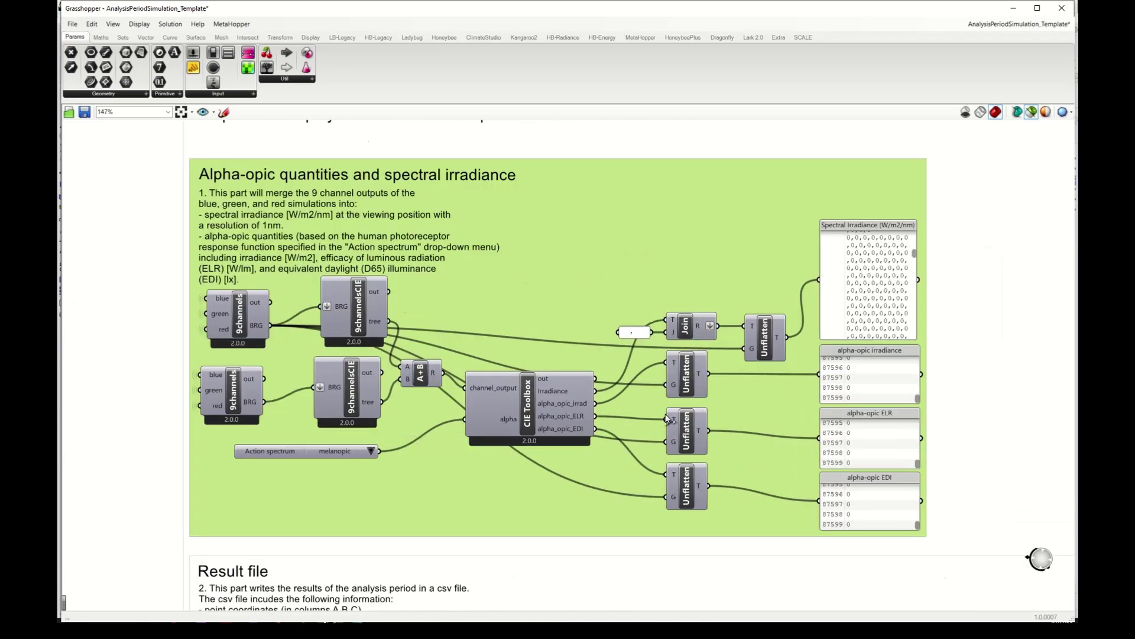
- Check the fileWriter's result file path, then switch to Lark_simulation_(1, 1, 0)_(12, 31, 23).csv in Excel
mouse_move(561, 394)
mouse_move(563, 434)
scroll(554, 415, "down", 4)
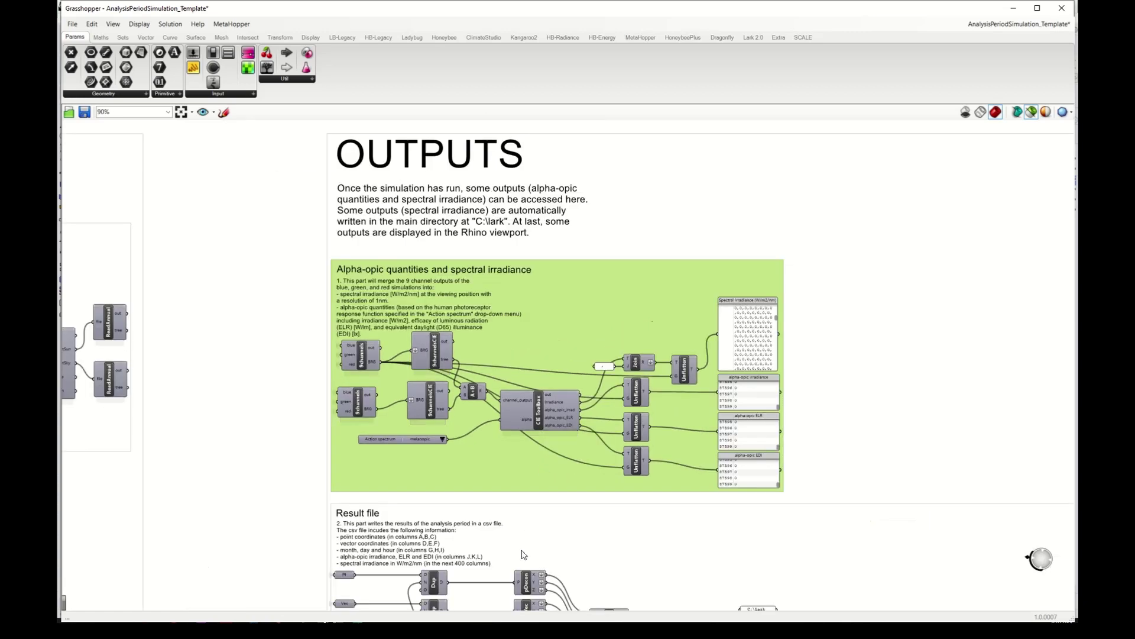
right_click_drag(523, 554, 520, 368)
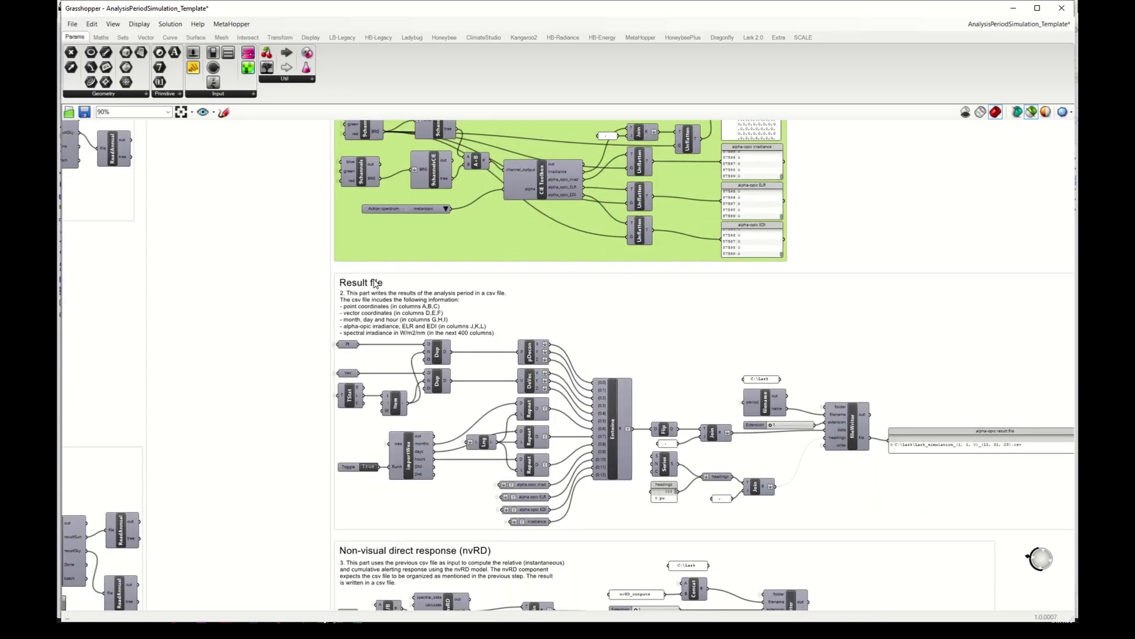
right_click_drag(903, 486, 813, 467)
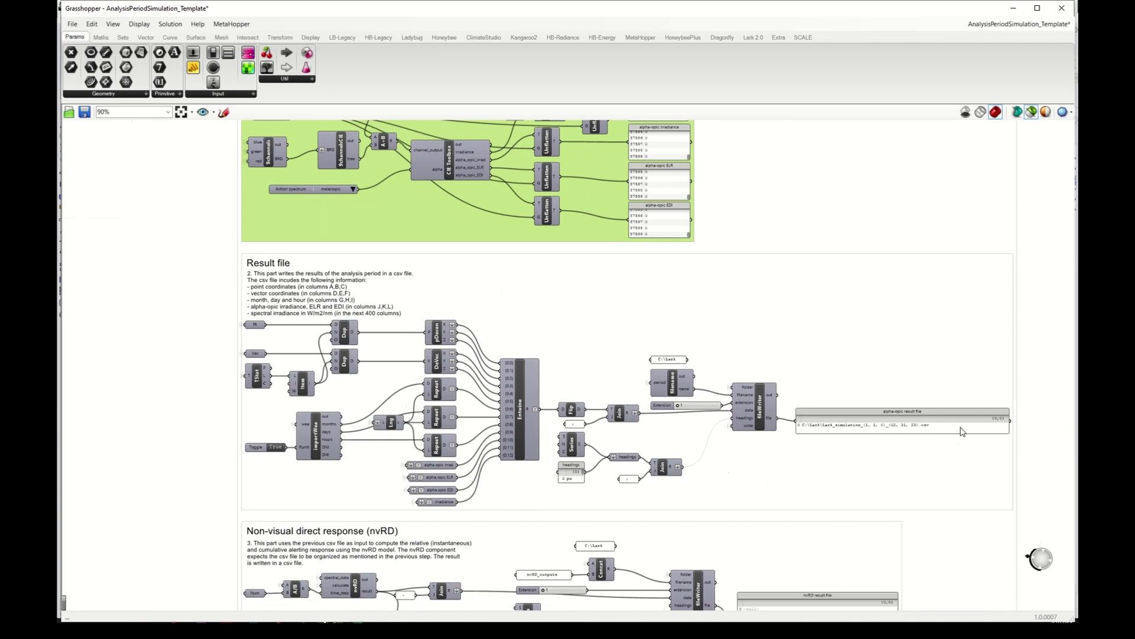
scroll(960, 432, "up", 4)
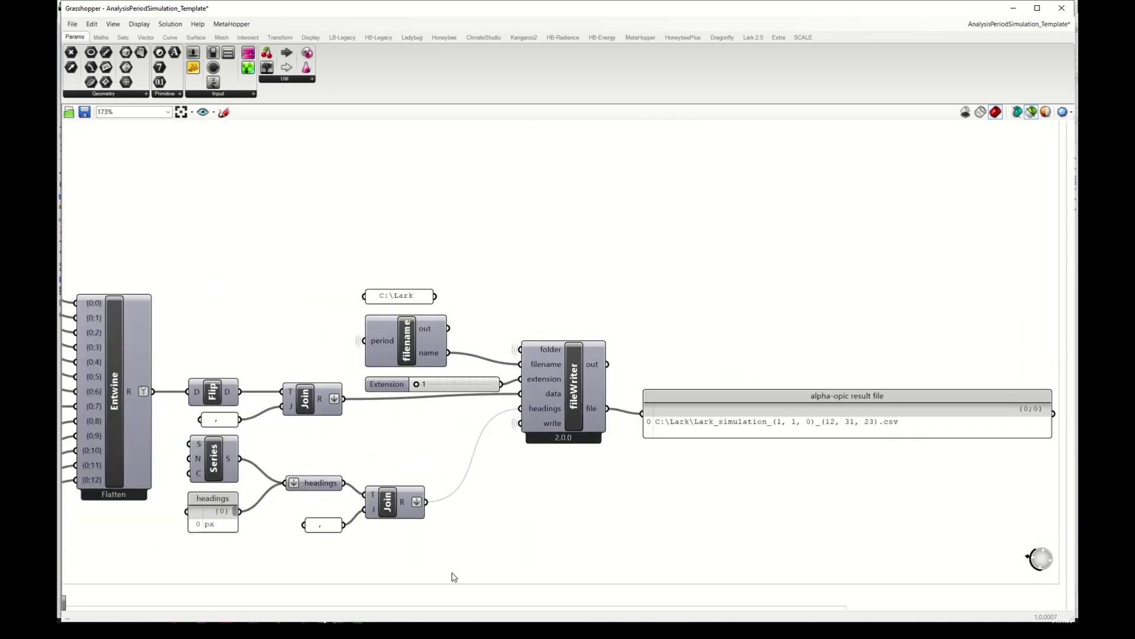
key("alt+Tab")
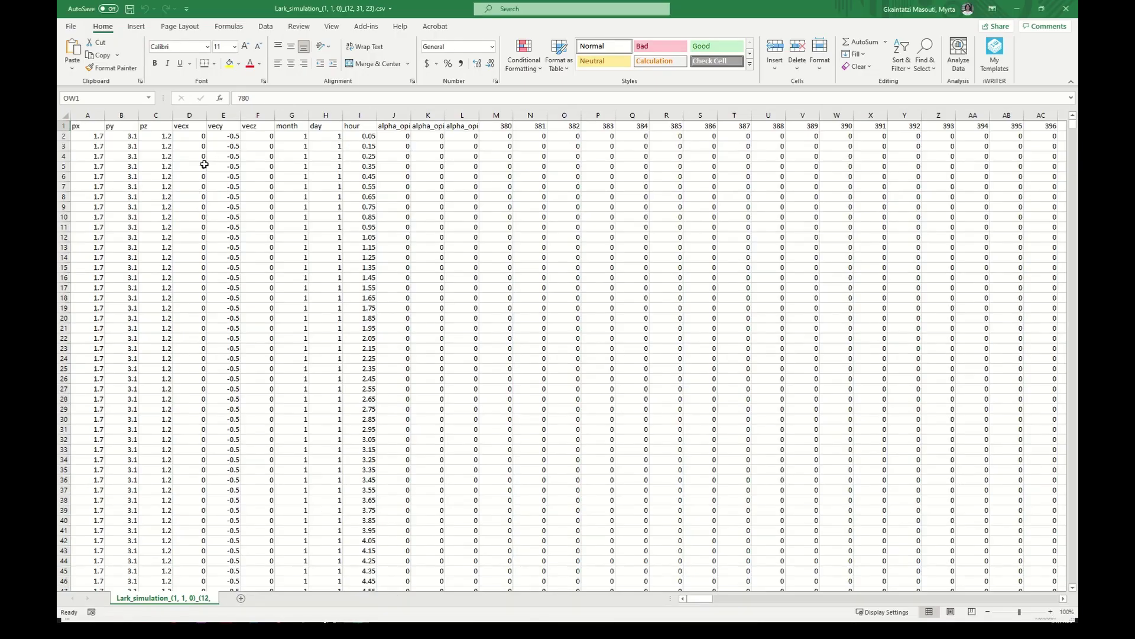
- Read the CSV headings px, py, pz, vecx, vecy, vecz, month, day and hour in A1–I1
left_click(94, 126)
left_click(117, 126)
left_click(149, 126)
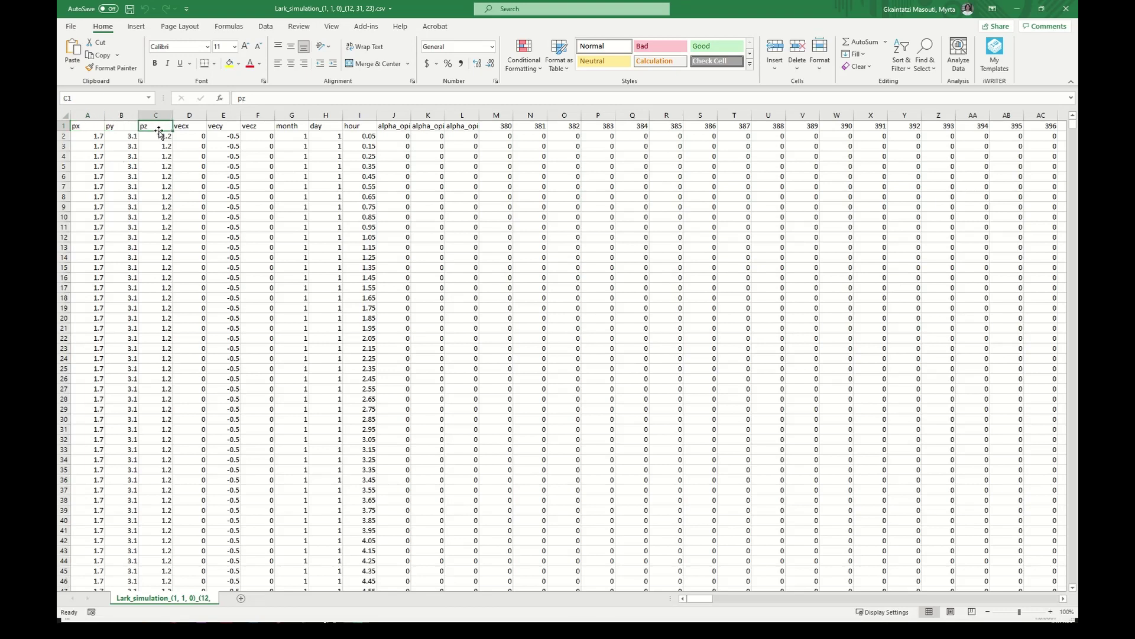
left_click(183, 126)
left_click(220, 127)
left_click(265, 128)
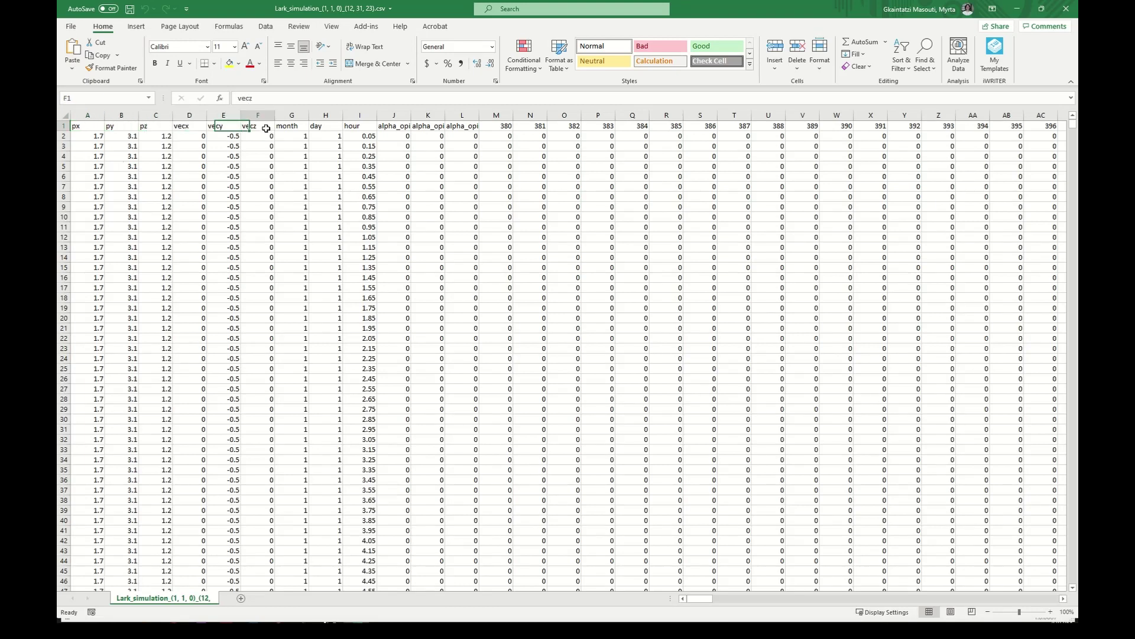
left_click(291, 126)
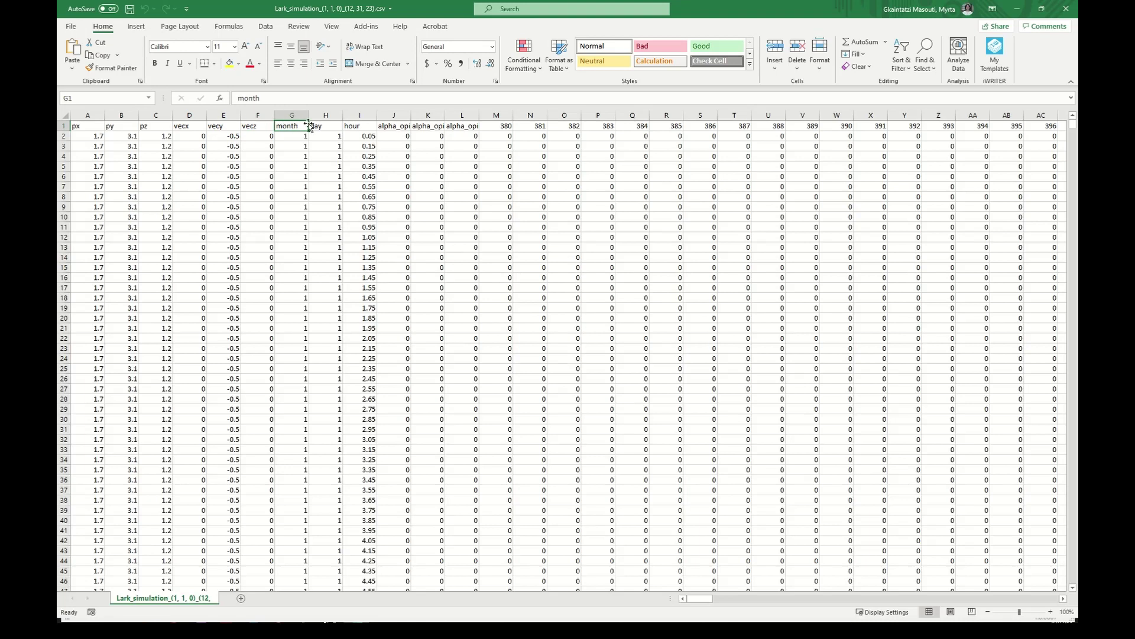
left_click(325, 127)
left_click(365, 128)
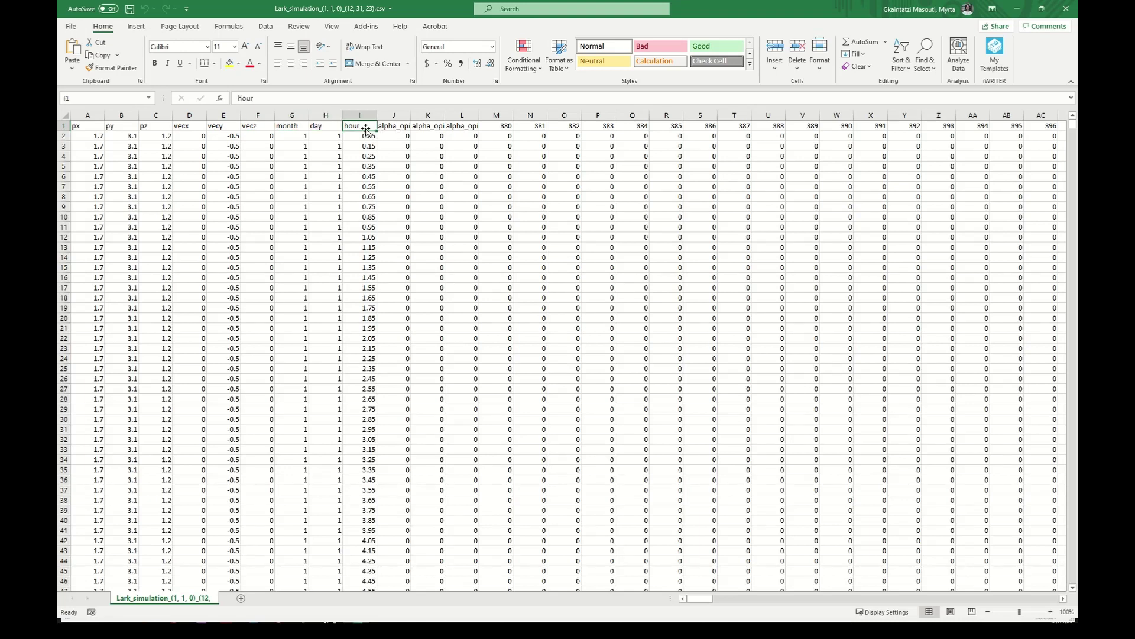
- Read the alpha_opic_irrad, alpha_opic_ELR, alpha_opic_EDI and 380 headings, then return to Grasshopper
left_click(398, 126)
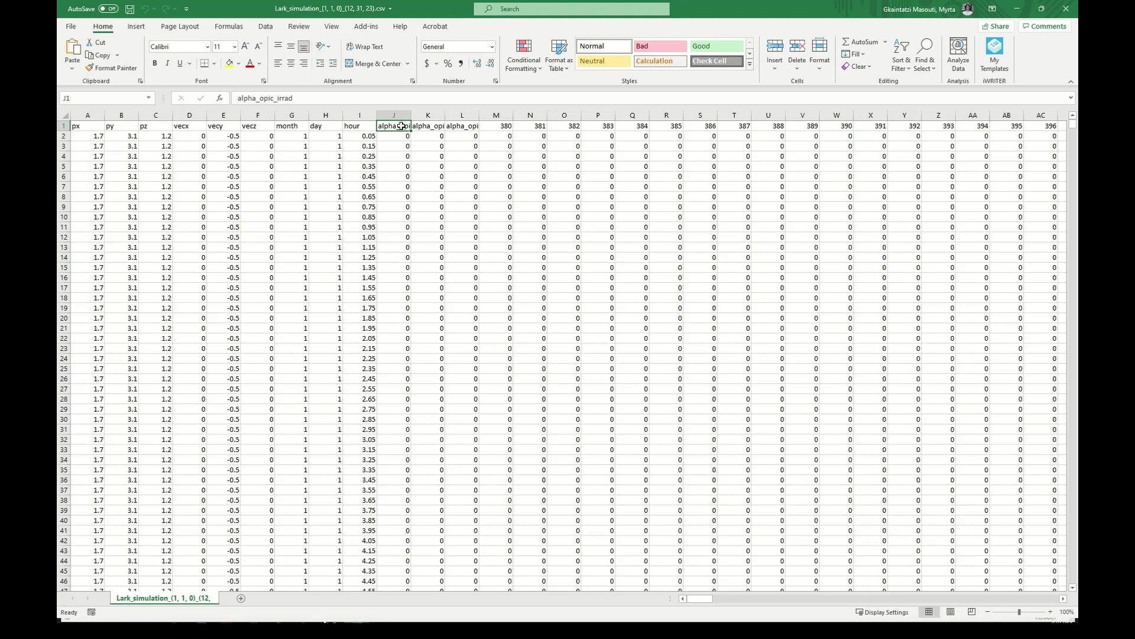
left_click(423, 124)
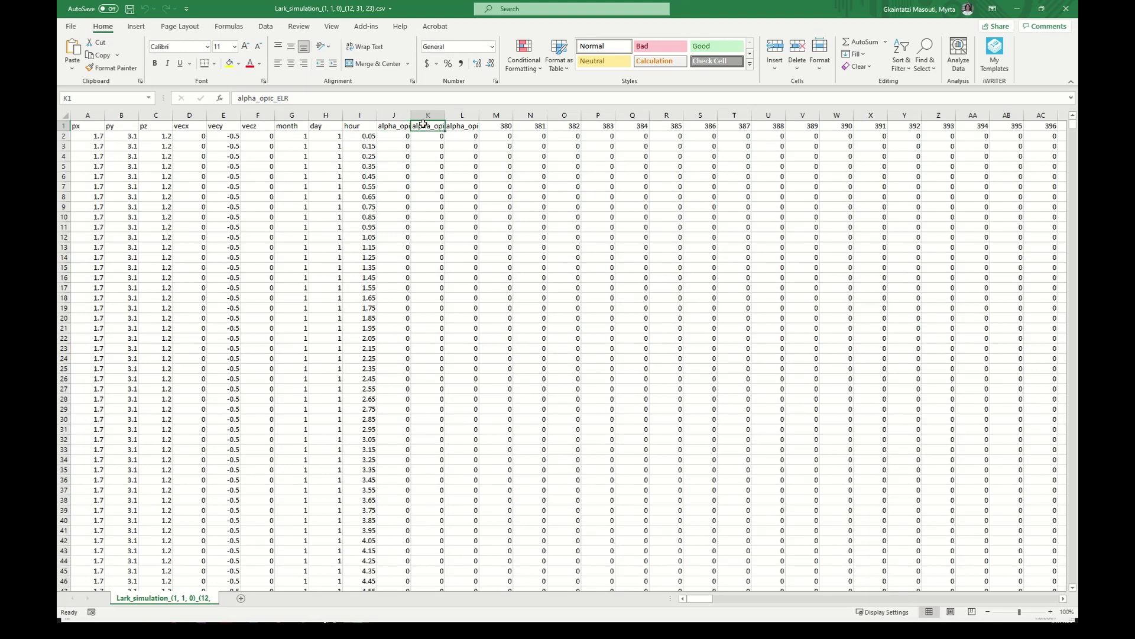
left_click(471, 125)
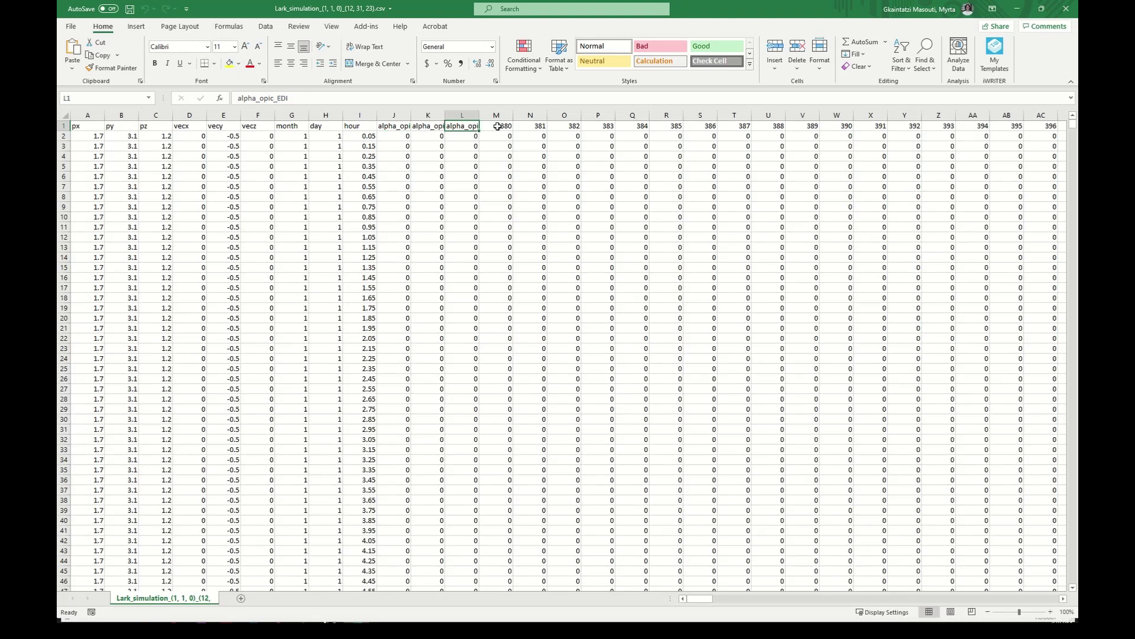
left_click(497, 126)
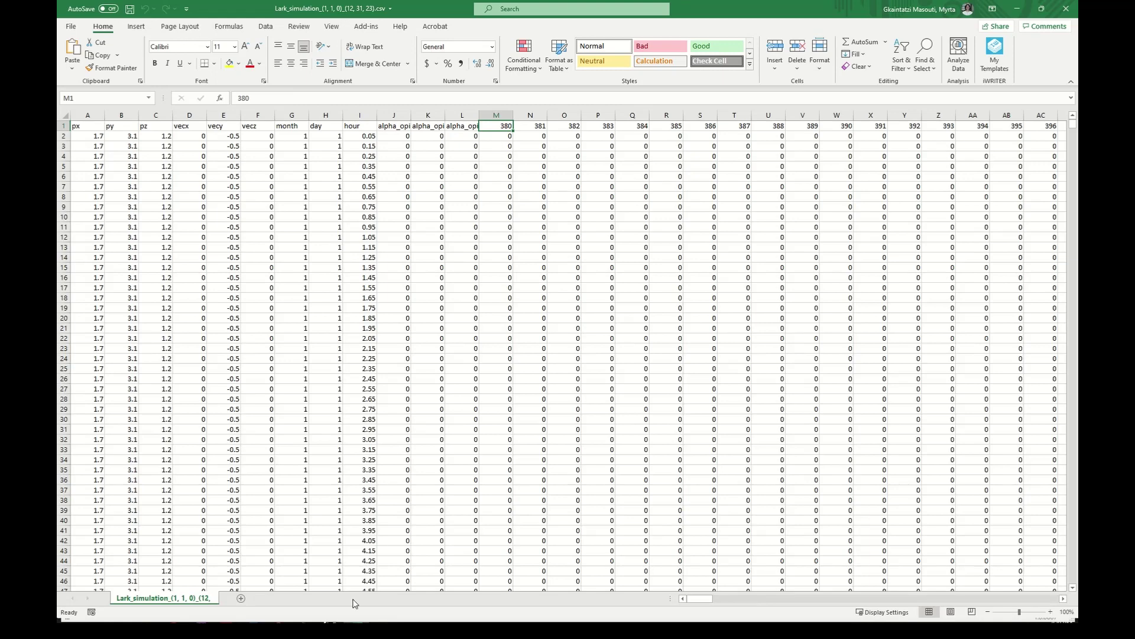
key("alt+Tab")
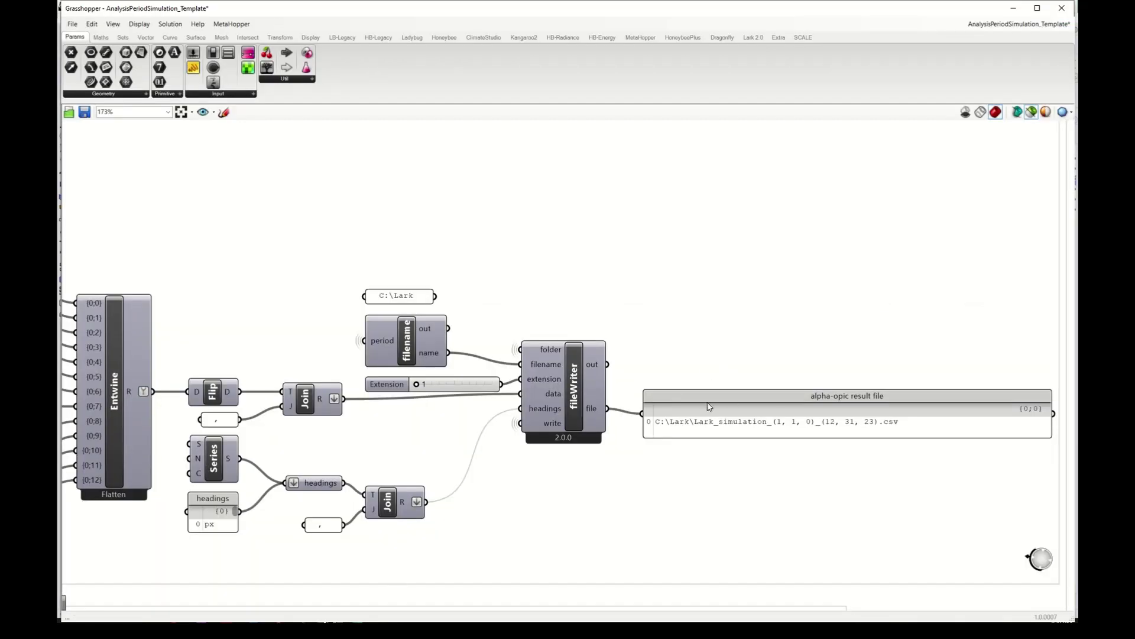
left_click(593, 392)
scroll(665, 299, "down", 7)
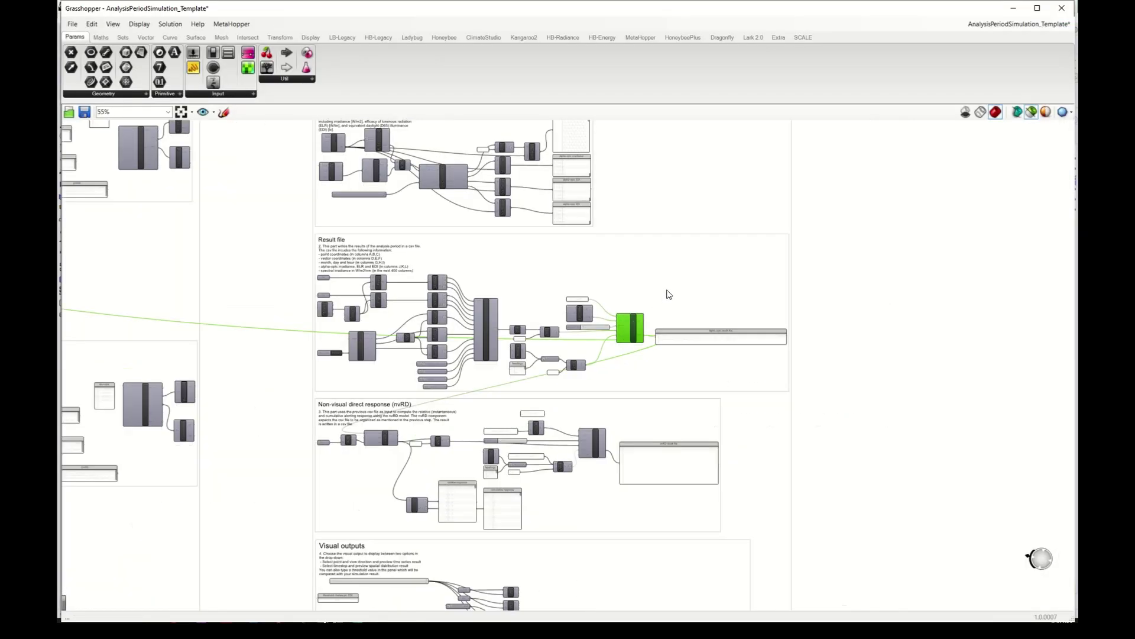
scroll(483, 426, "up", 4)
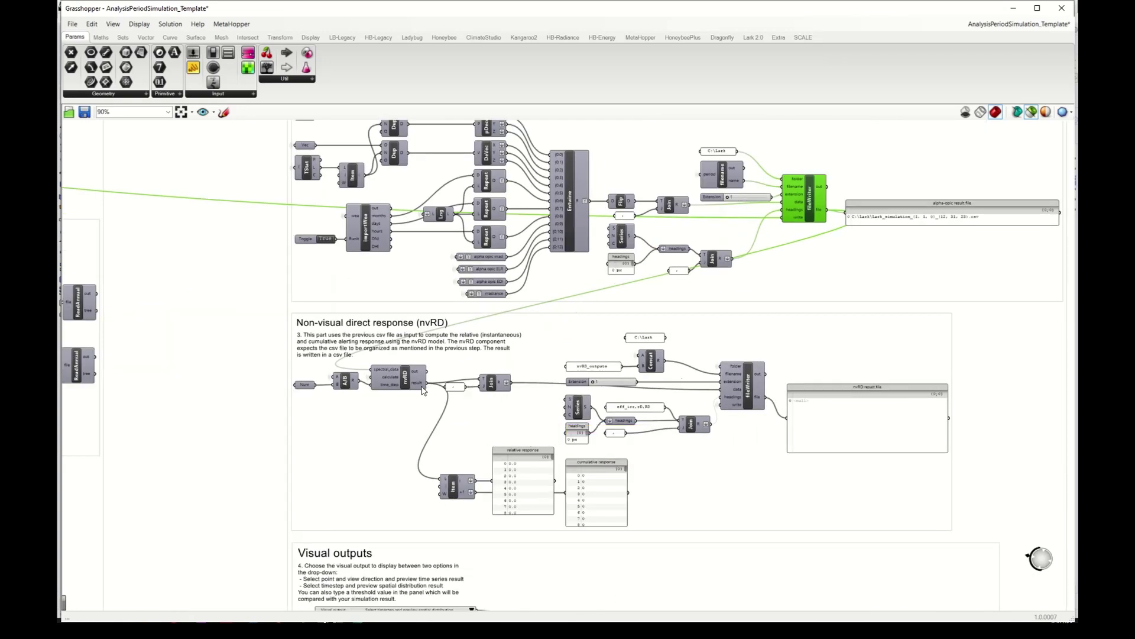
mouse_move(418, 385)
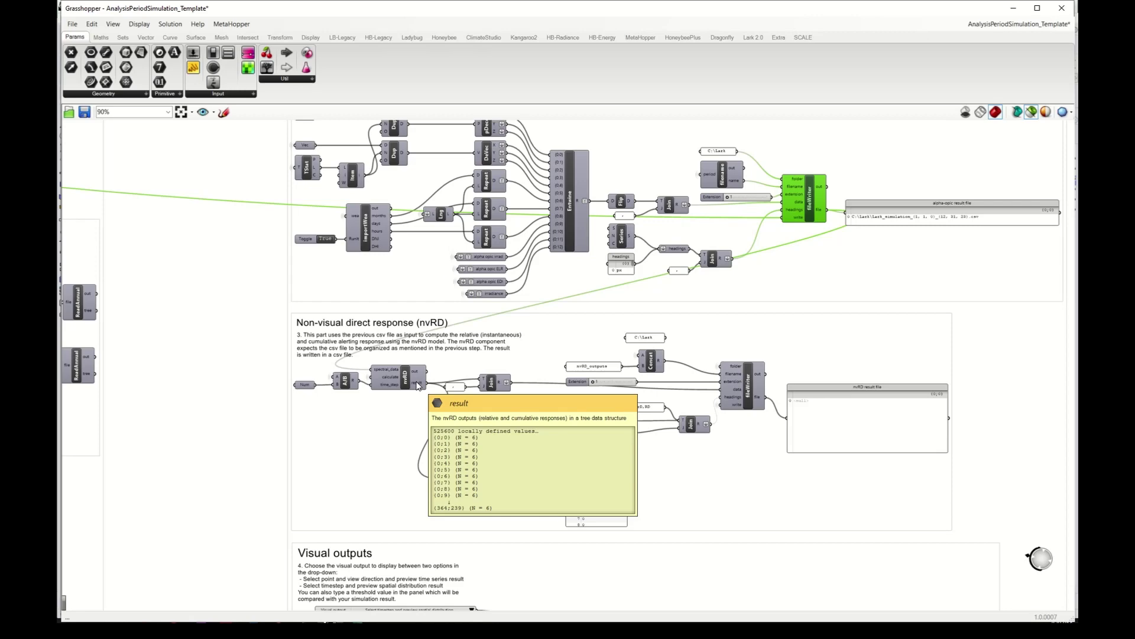
scroll(753, 404, "down", 3)
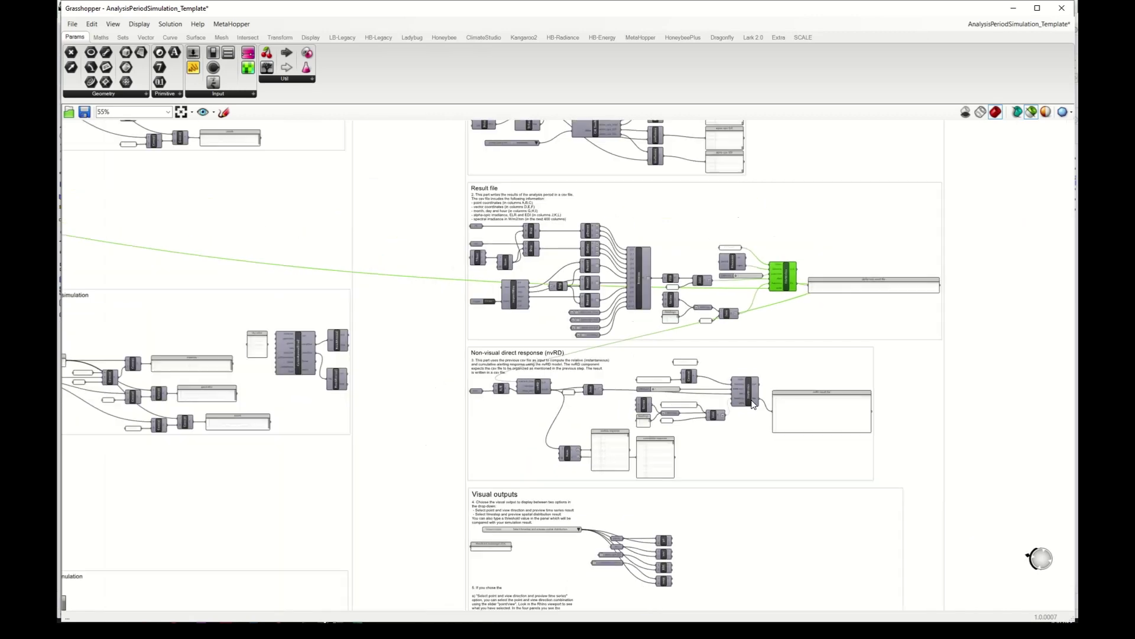
scroll(753, 404, "down", 4)
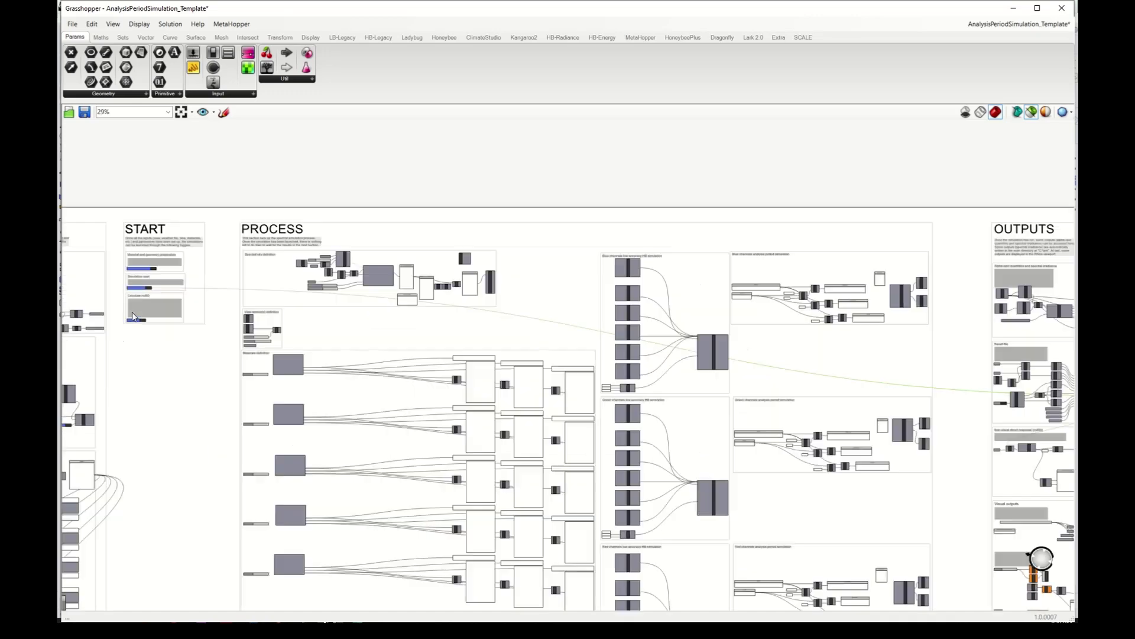
scroll(132, 317, "up", 12)
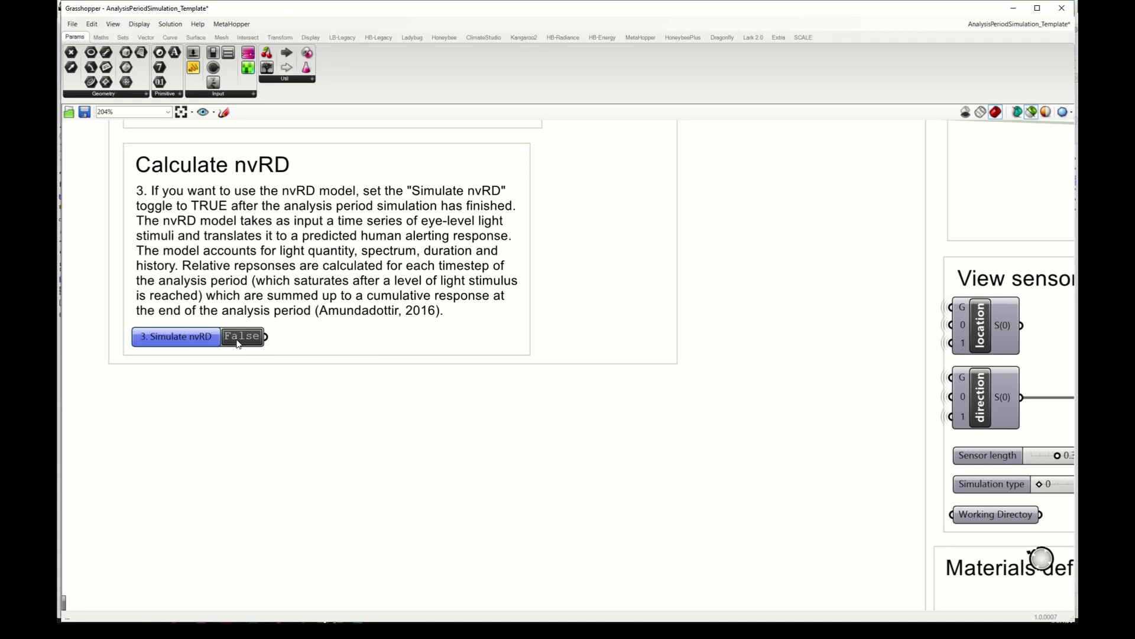
- Switch the Simulate nvRD Boolean toggle to True to run the nvRD model
double_click(238, 338)
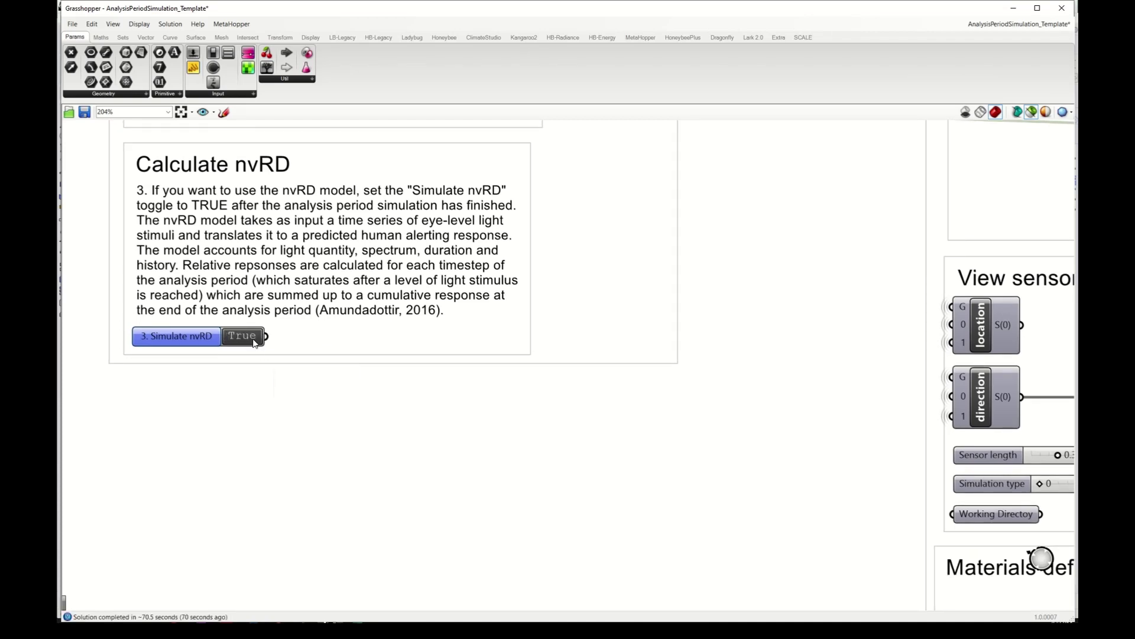
scroll(254, 343, "down", 10)
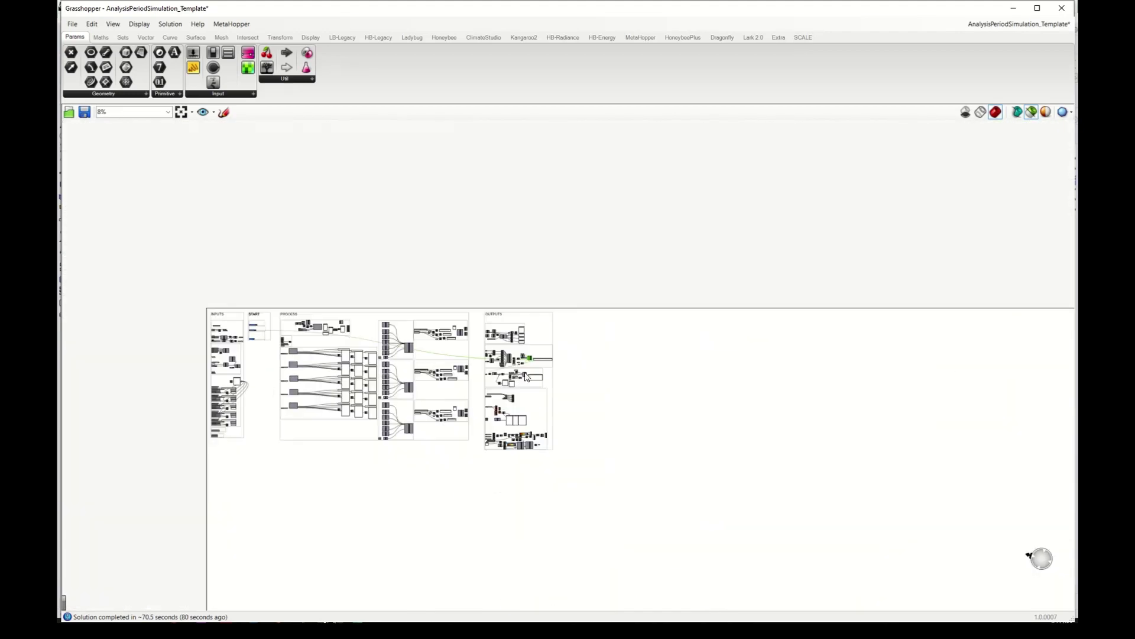
- Select the nvRD result file panel in the Calculate nvRD group
scroll(525, 377, "up", 3)
scroll(550, 386, "up", 5)
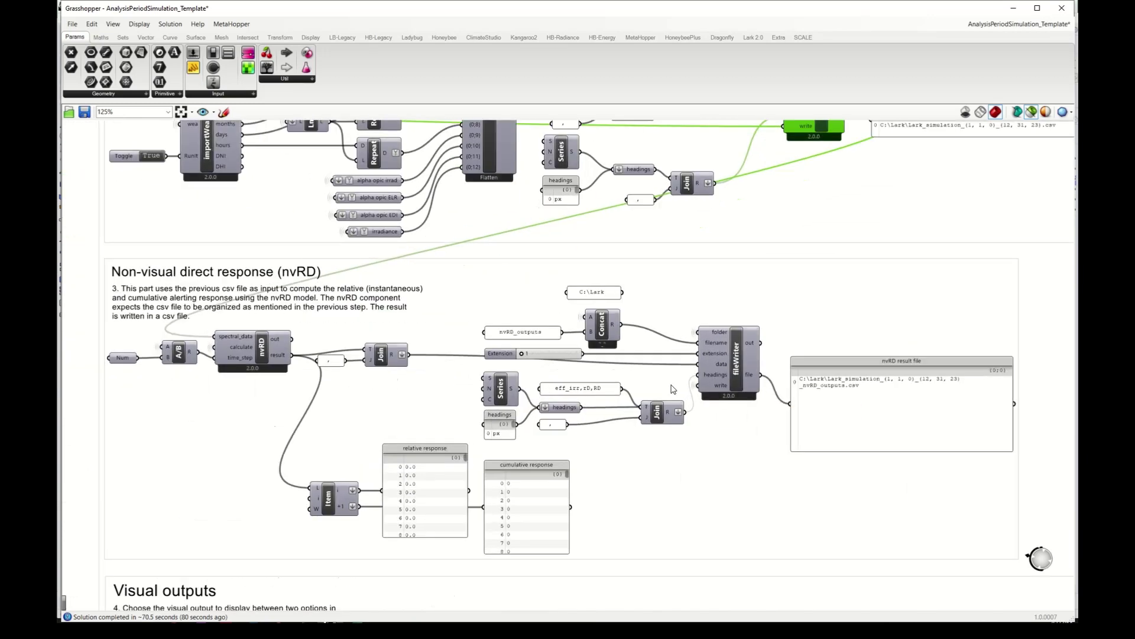
left_click(891, 398)
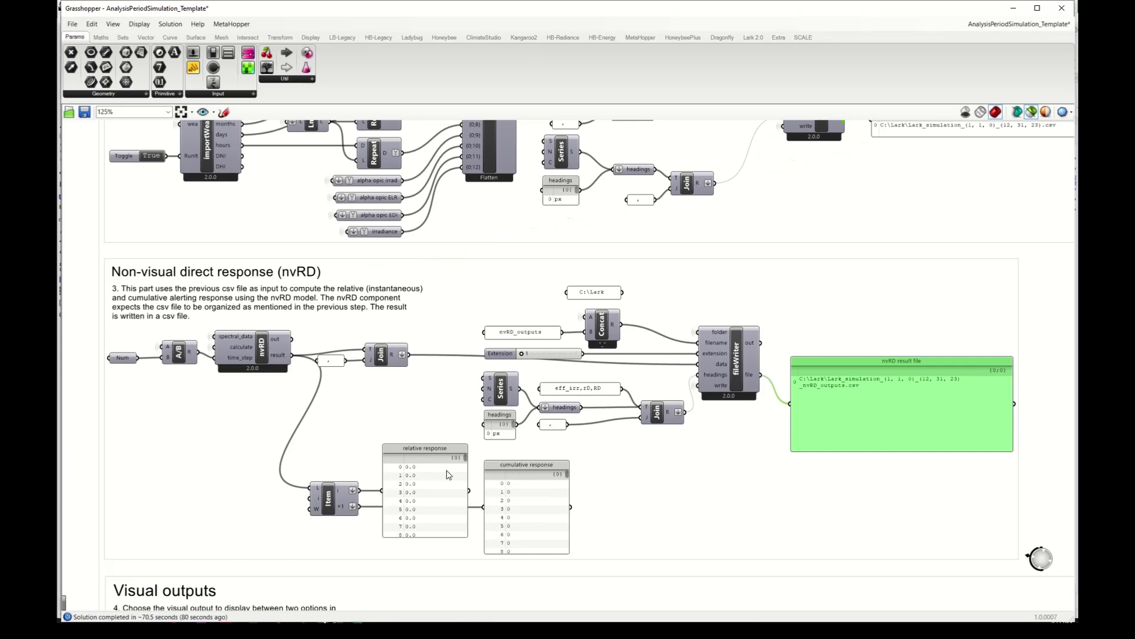
- Inspect the relative and cumulative response panels, scrolling cumulative response to rows 1781–1790
scroll(447, 471, "up", 2)
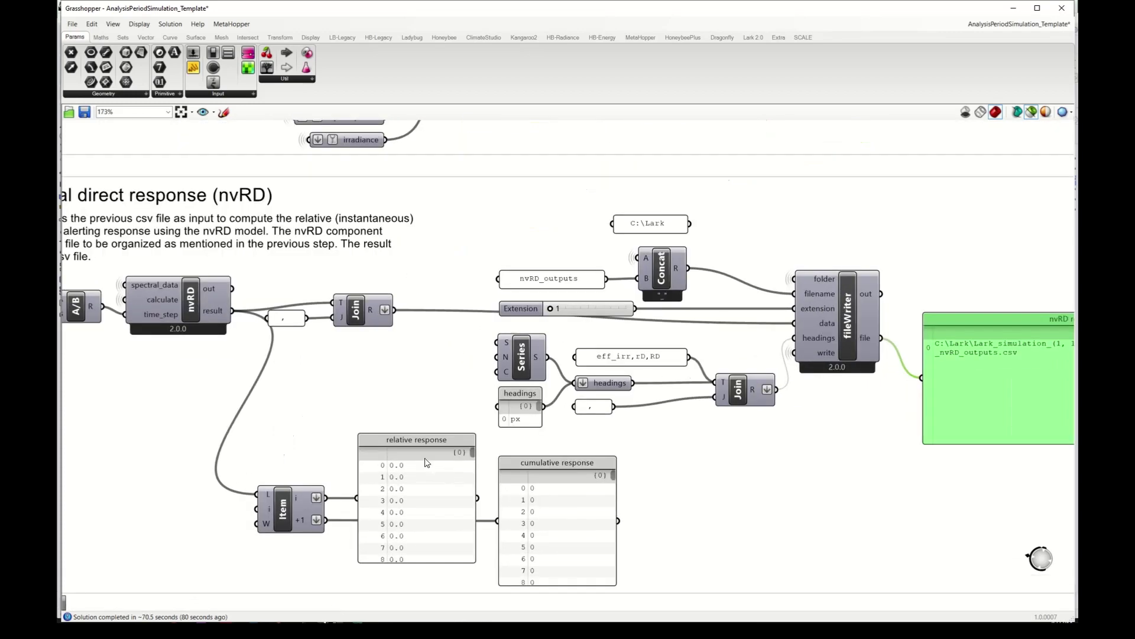
left_click(395, 460)
left_click(554, 510)
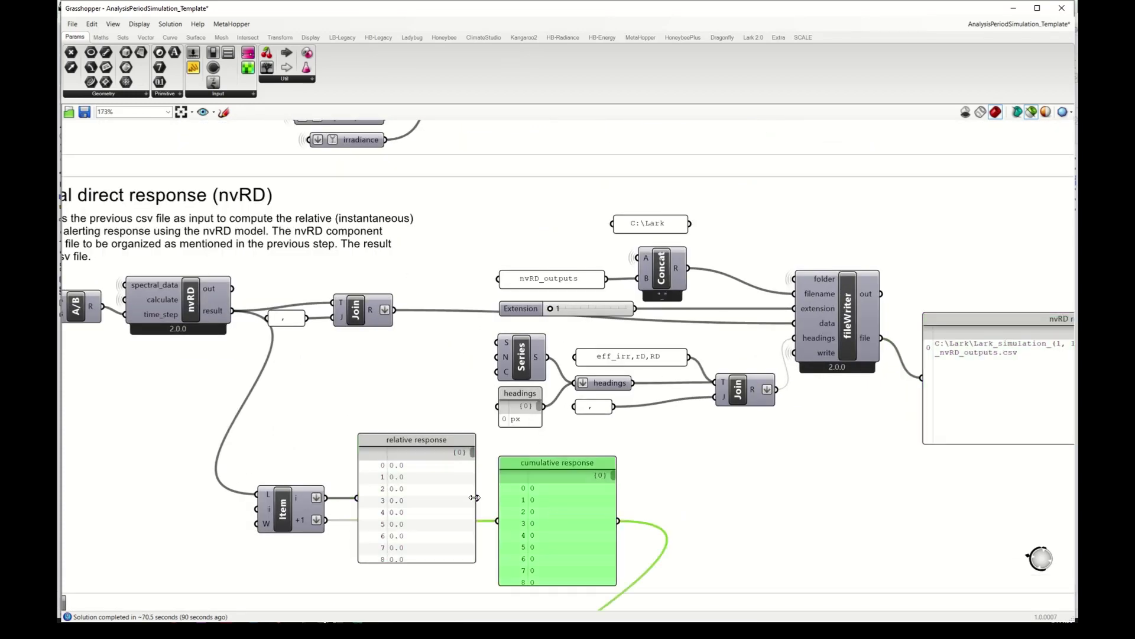
left_click(430, 470)
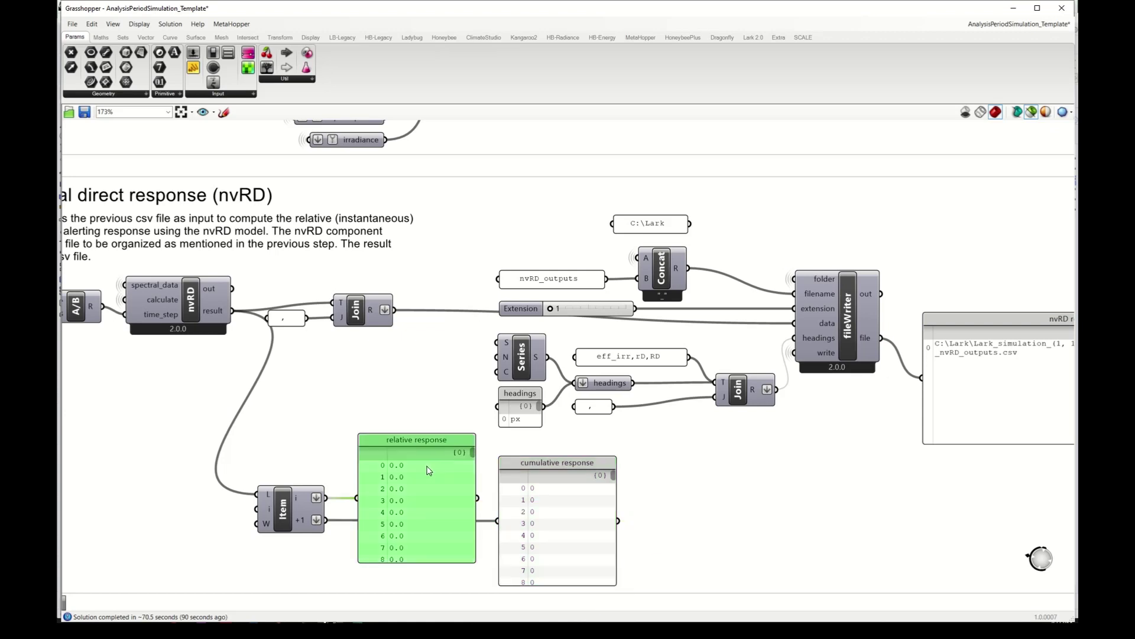
left_click(566, 491)
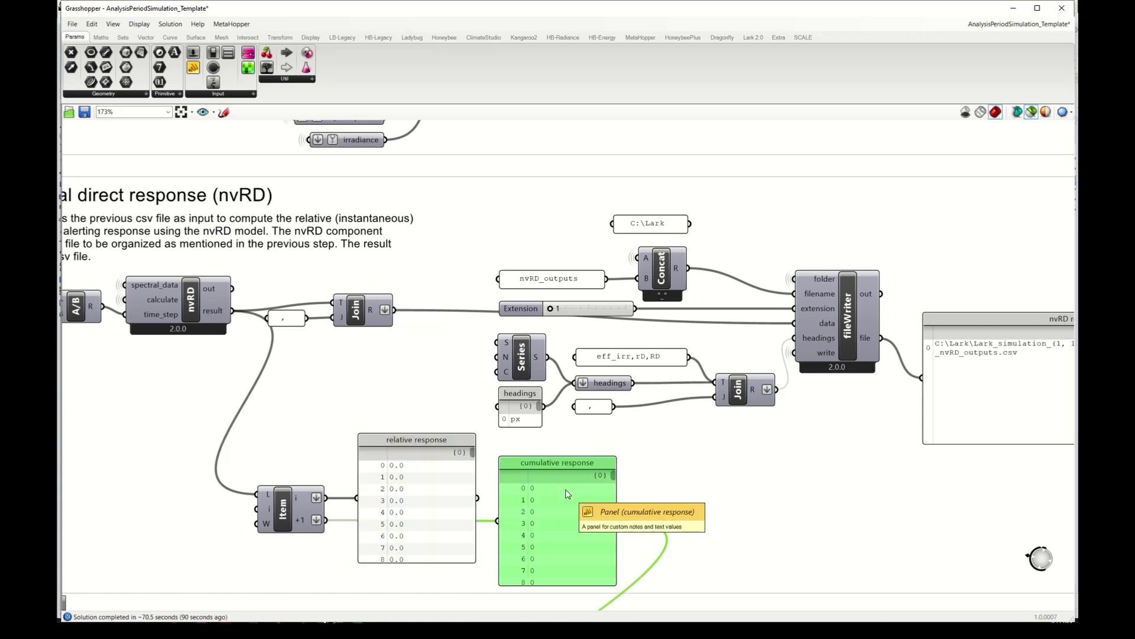
left_click(436, 493)
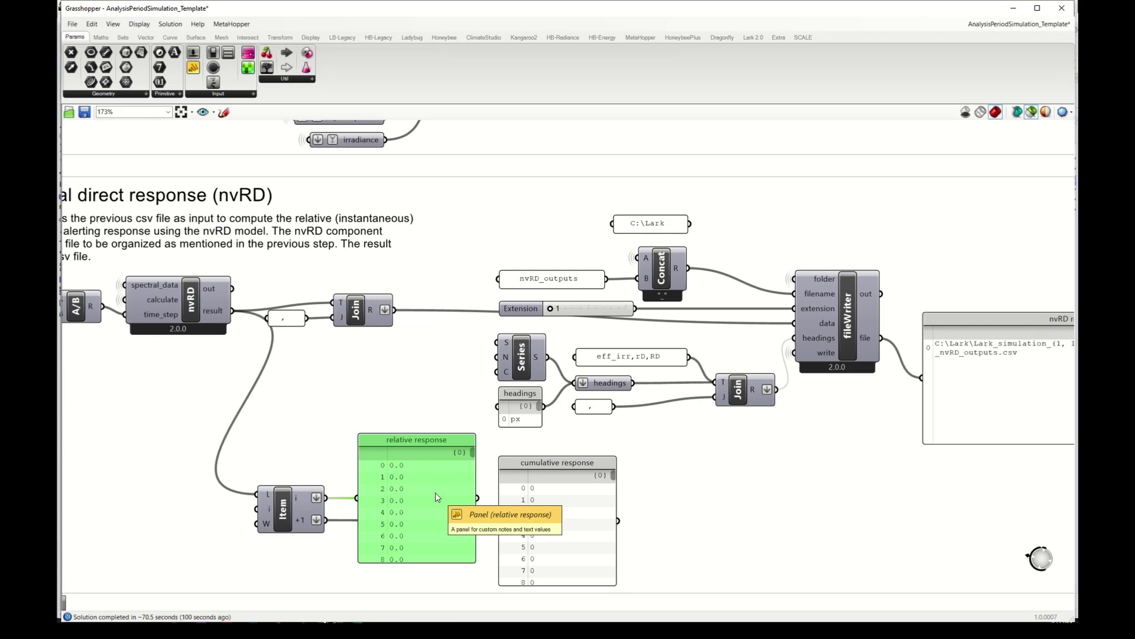
left_click(597, 480)
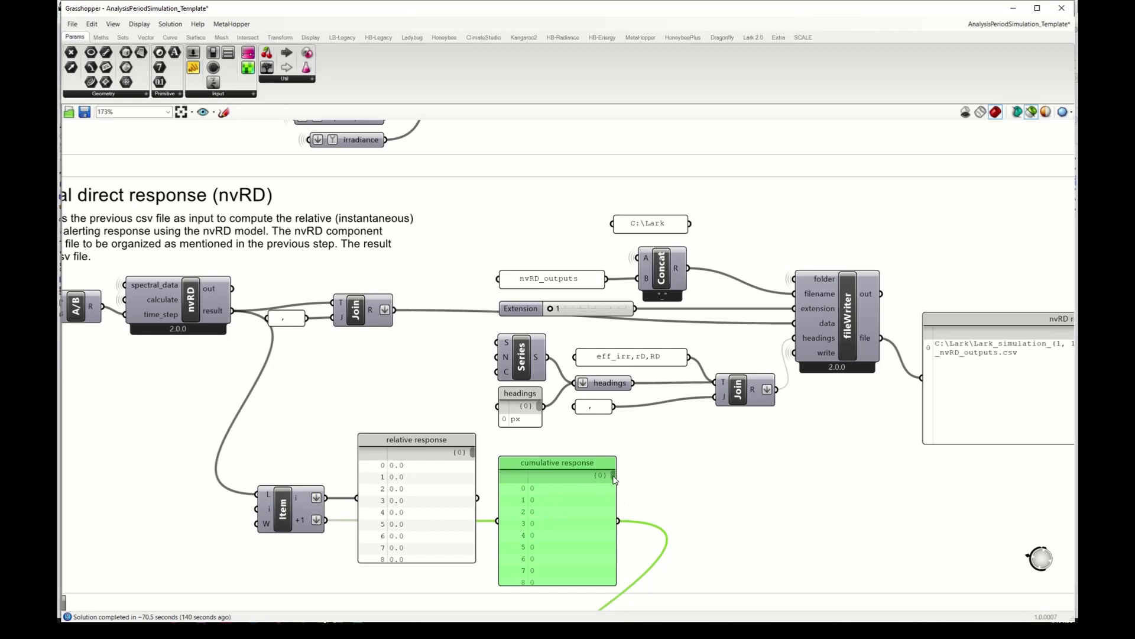
left_click_drag(614, 477, 613, 480)
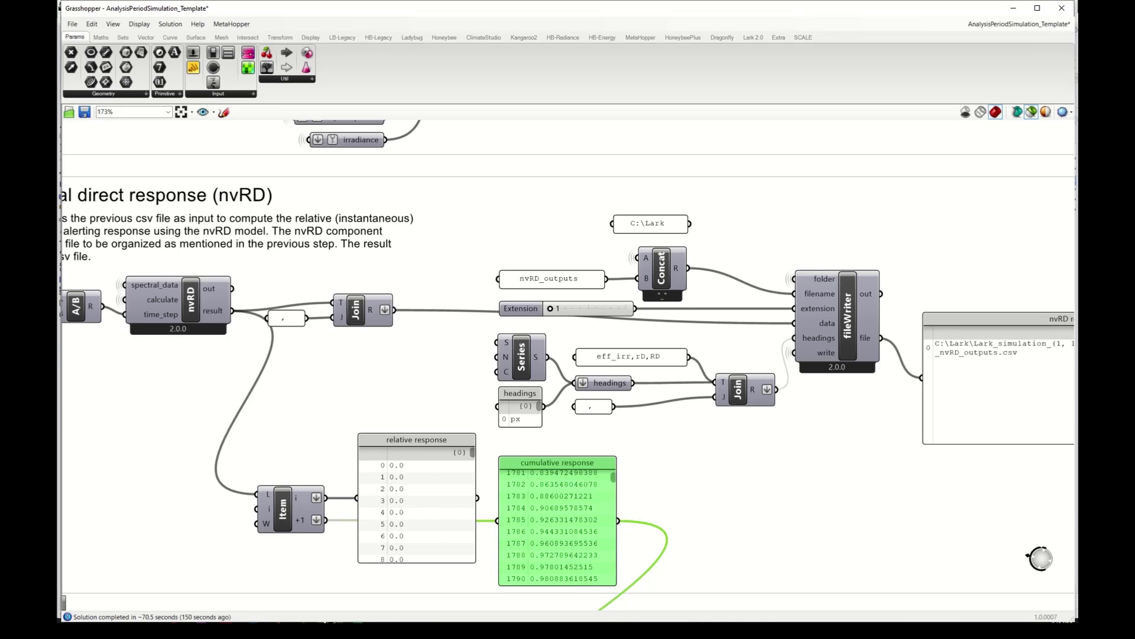
- Bring up the nvRD outputs CSV in Excel and check the rD and RD column headers
mouse_move(357, 625)
left_click(440, 578)
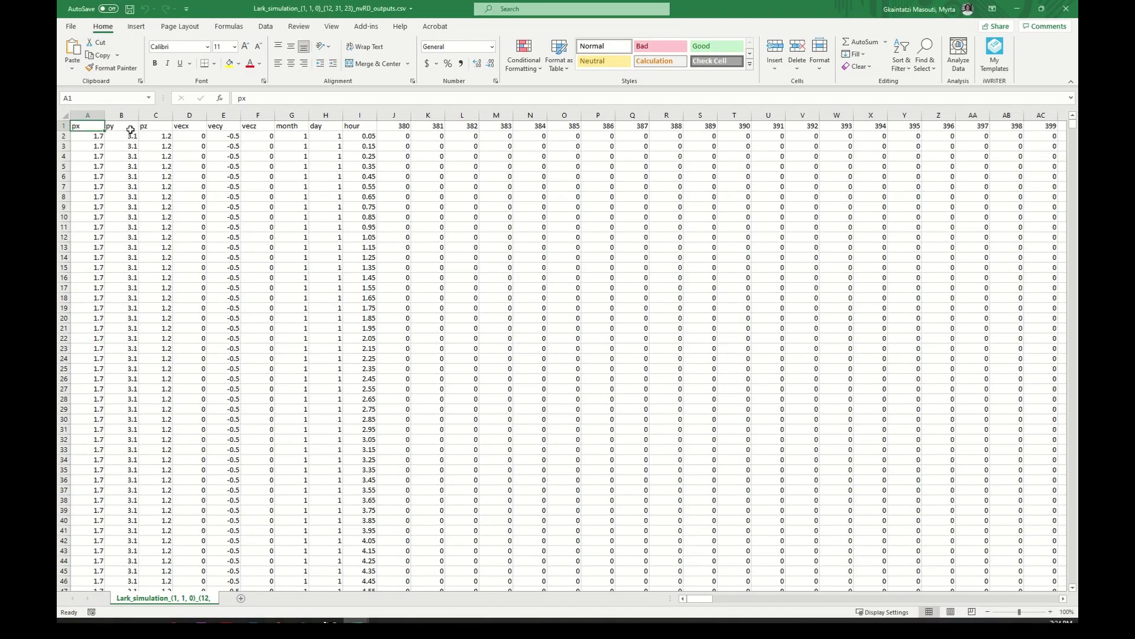
left_click(297, 126)
key("ctrl+shift+Right")
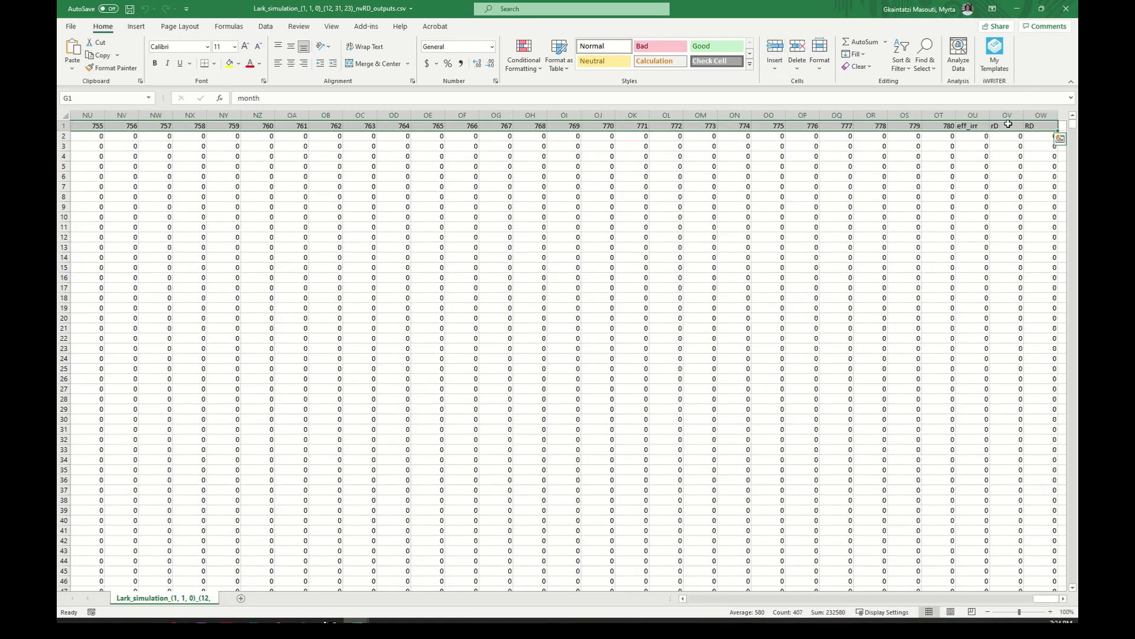
left_click(1008, 125)
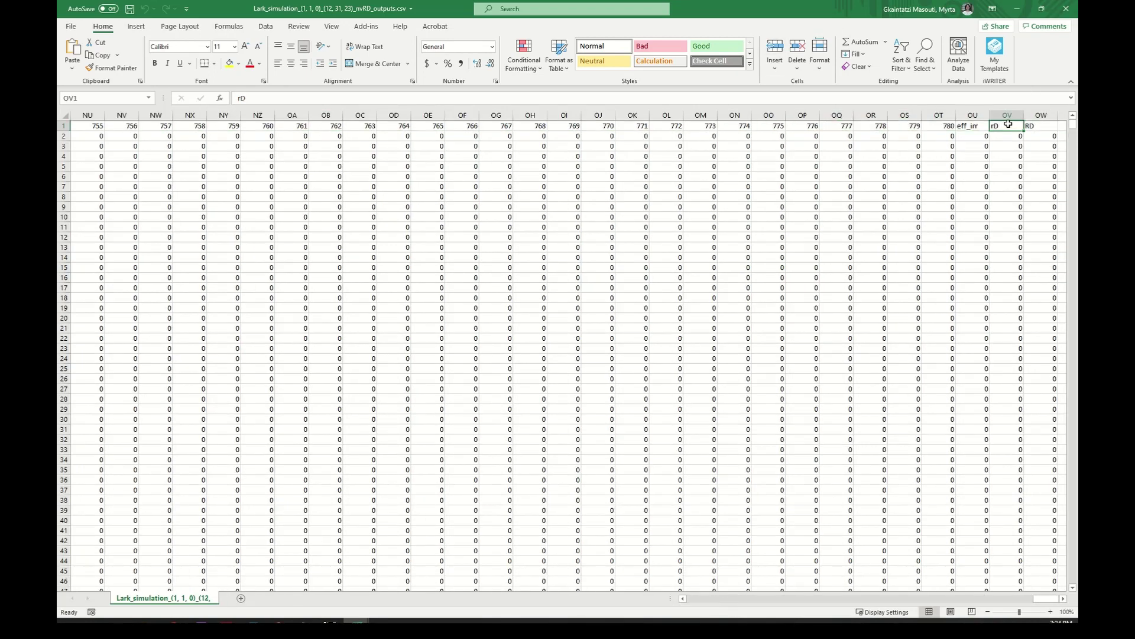
left_click(1043, 126)
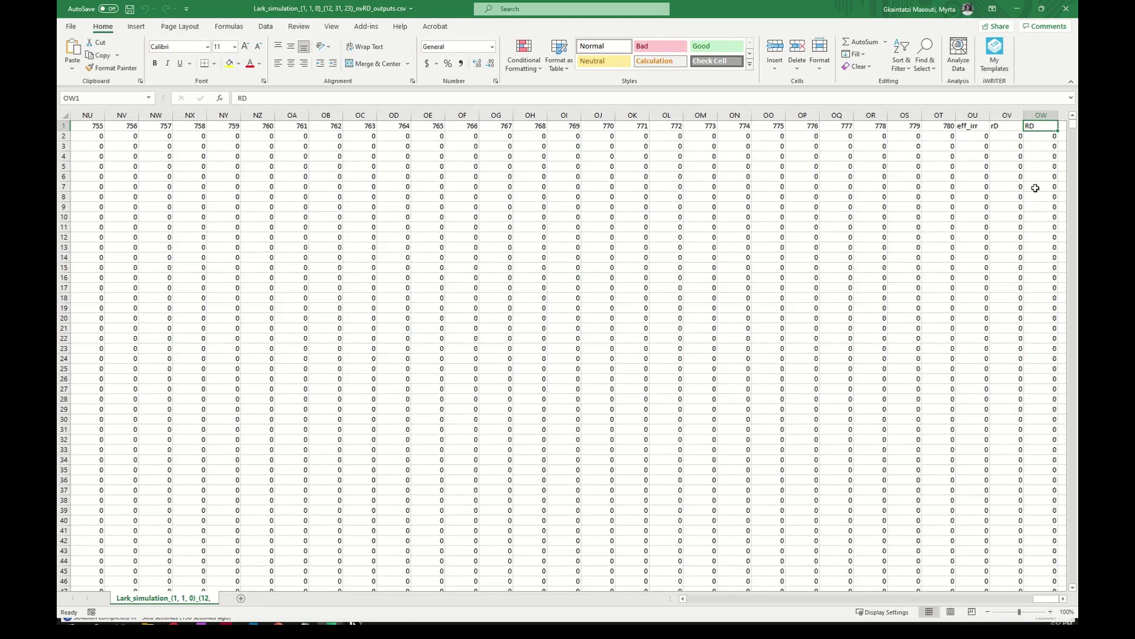
- Inspect the nonzero RD values in rows 86 and 170, then return to Grasshopper
scroll(1035, 187, "down", 20)
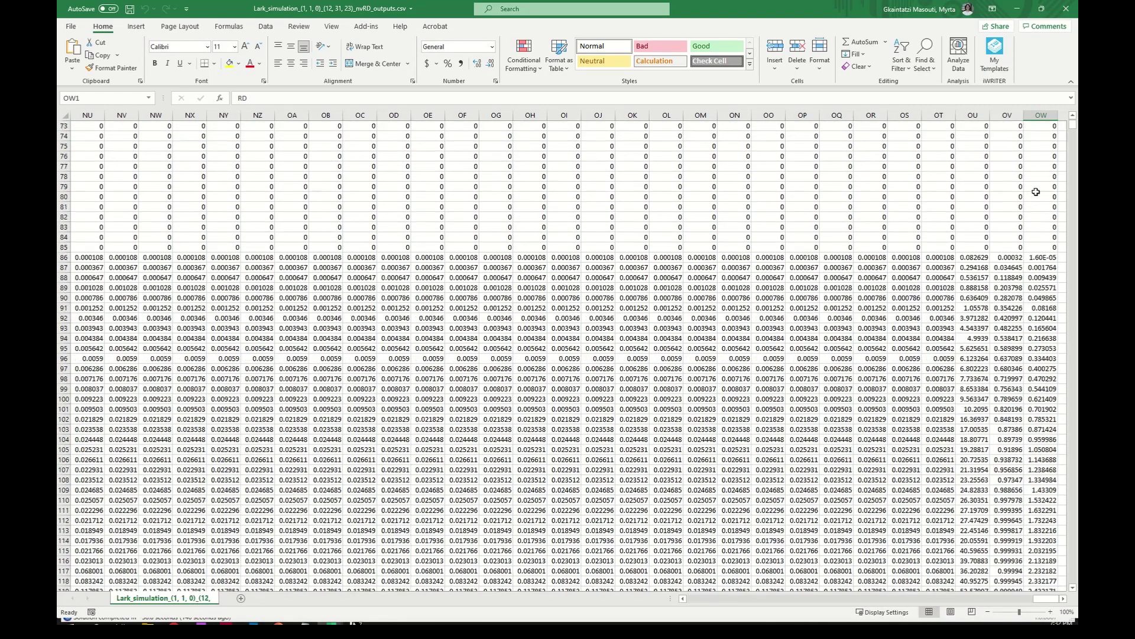
left_click(1048, 258)
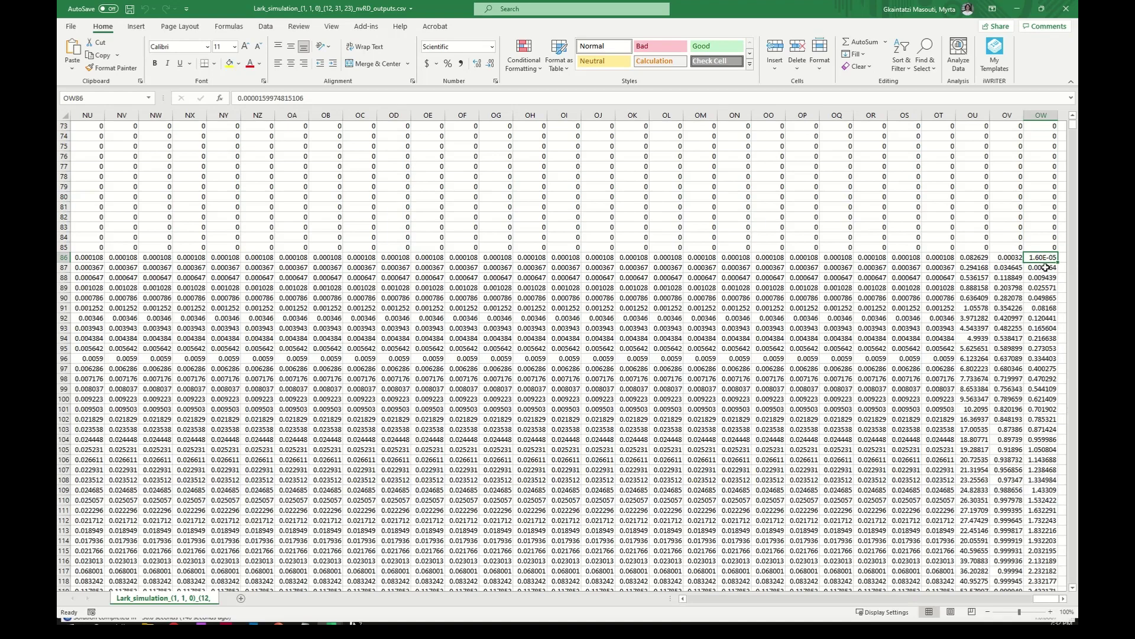
scroll(1040, 290, "down", 11)
scroll(1041, 291, "down", 14)
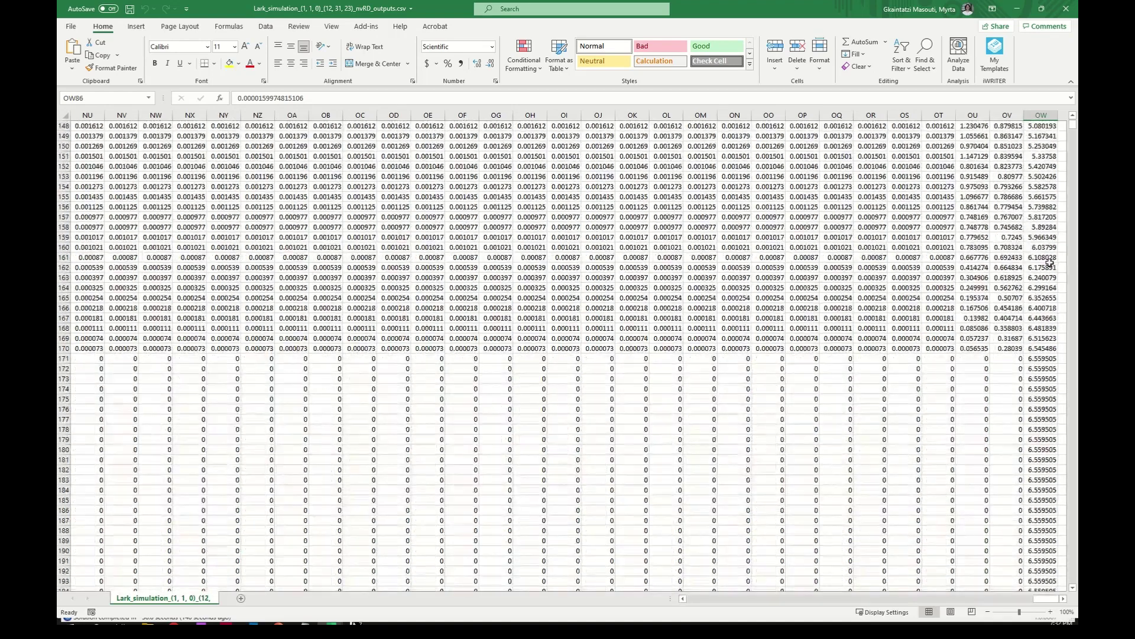
left_click(1041, 186)
left_click(1038, 348)
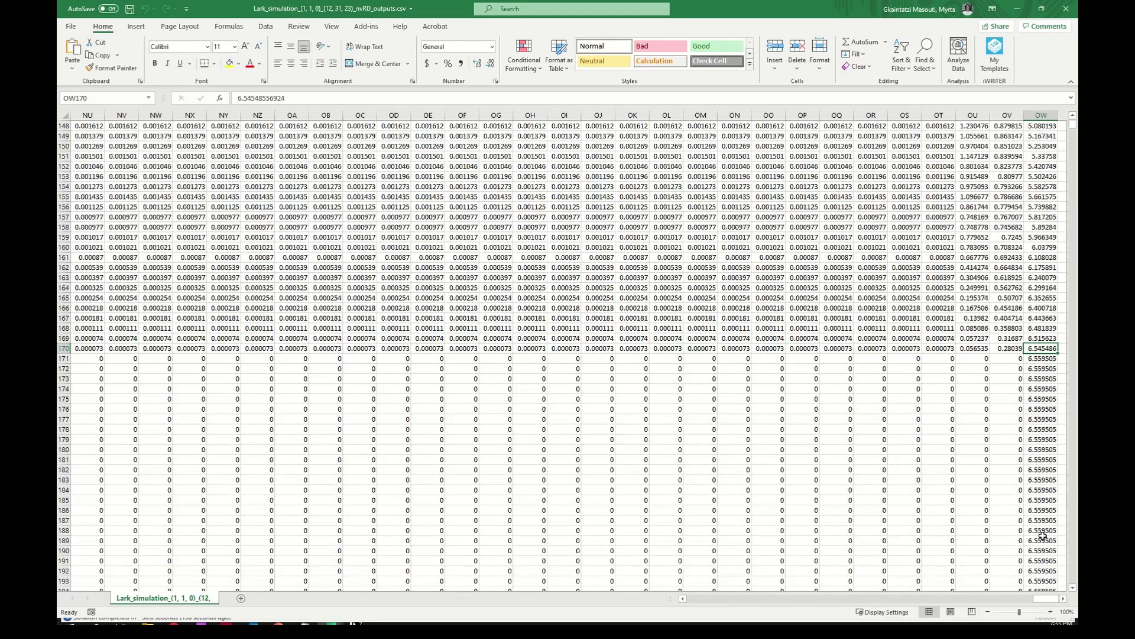
scroll(1046, 451, "up", 20)
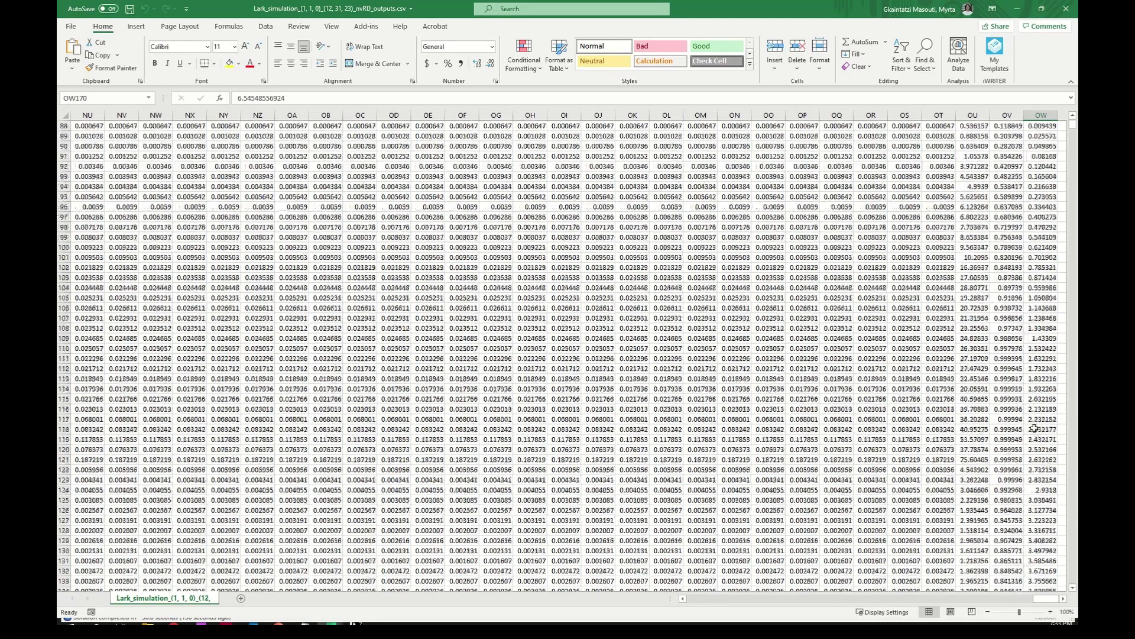
scroll(1034, 428, "up", 20)
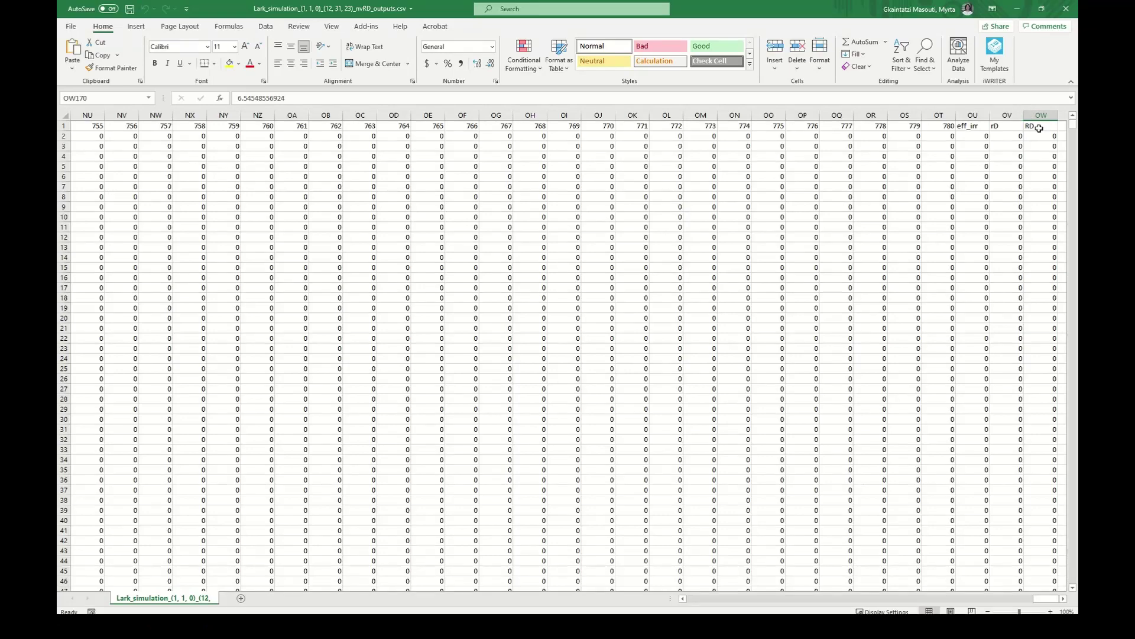
key("alt+Tab")
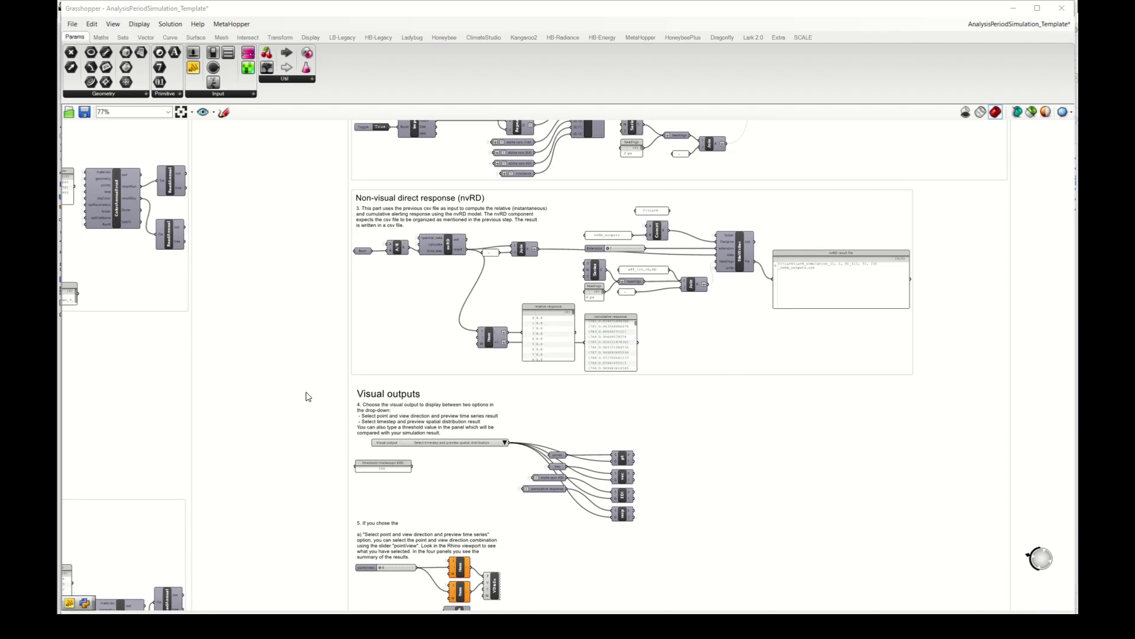
- Set the Visual output list to 'Select point/view dir and preview time series'
scroll(382, 449, "up", 5)
scroll(390, 454, "up", 2)
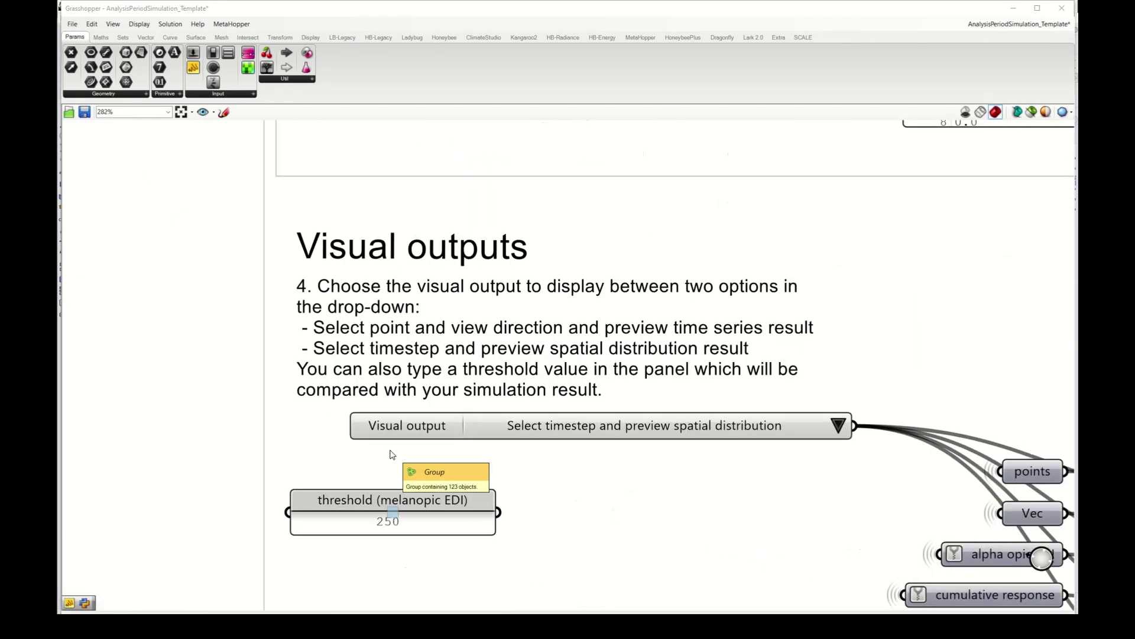
left_click(919, 421)
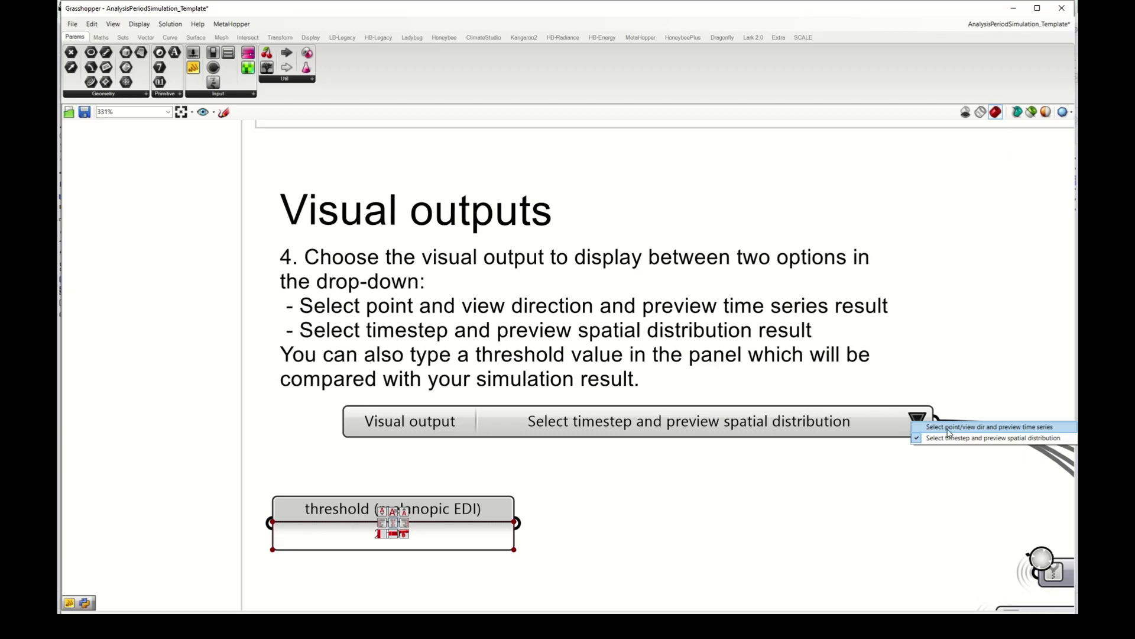
key("Escape")
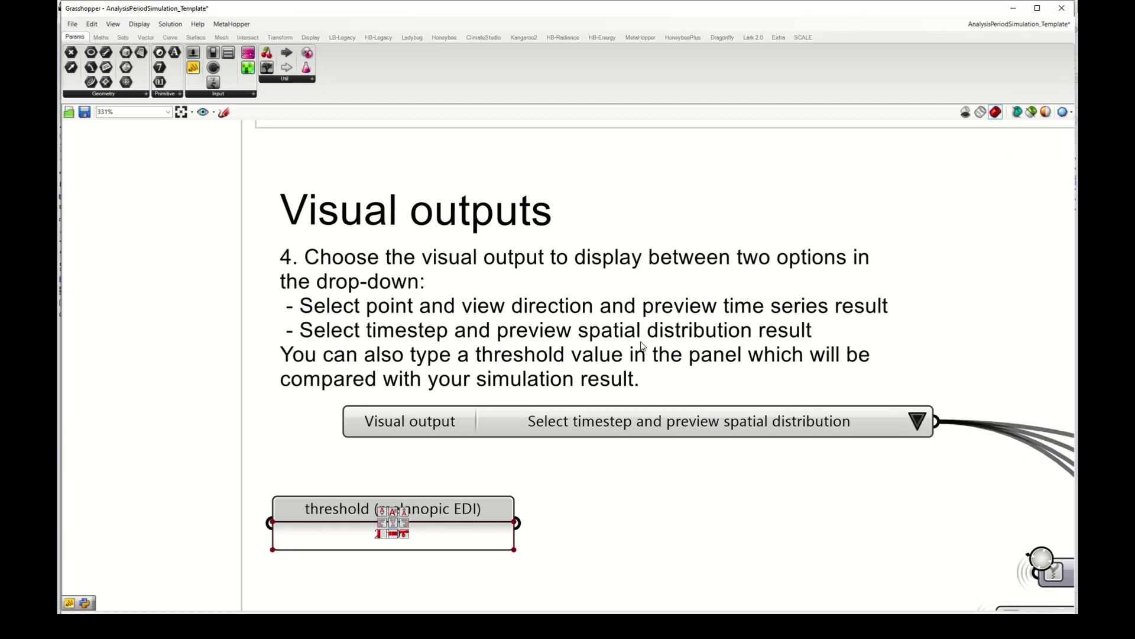
left_click(697, 410)
- Inspect the point/view slider, left at 0, and the VDisEx component
scroll(653, 363, "down", 5)
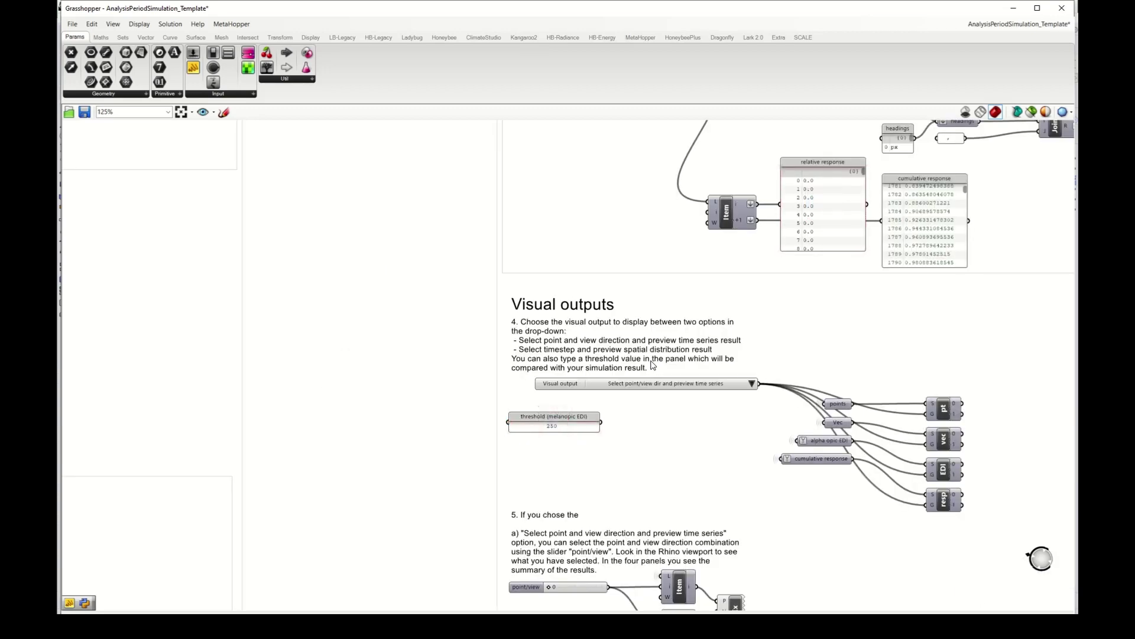
right_click_drag(653, 496, 608, 357)
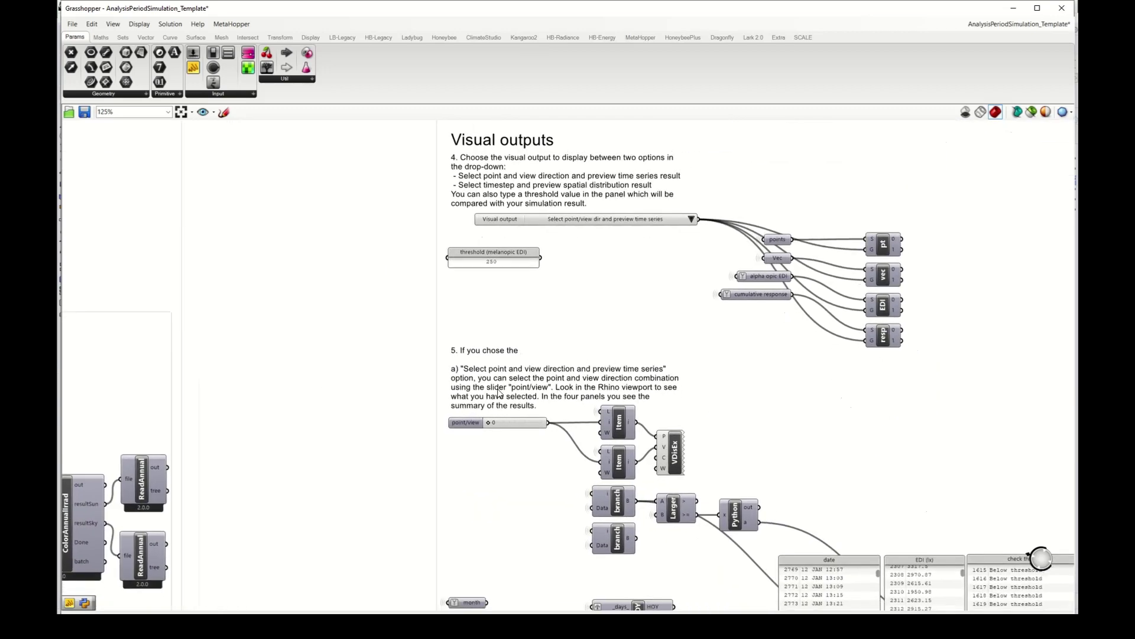
scroll(497, 414, "up", 2)
scroll(493, 414, "up", 1)
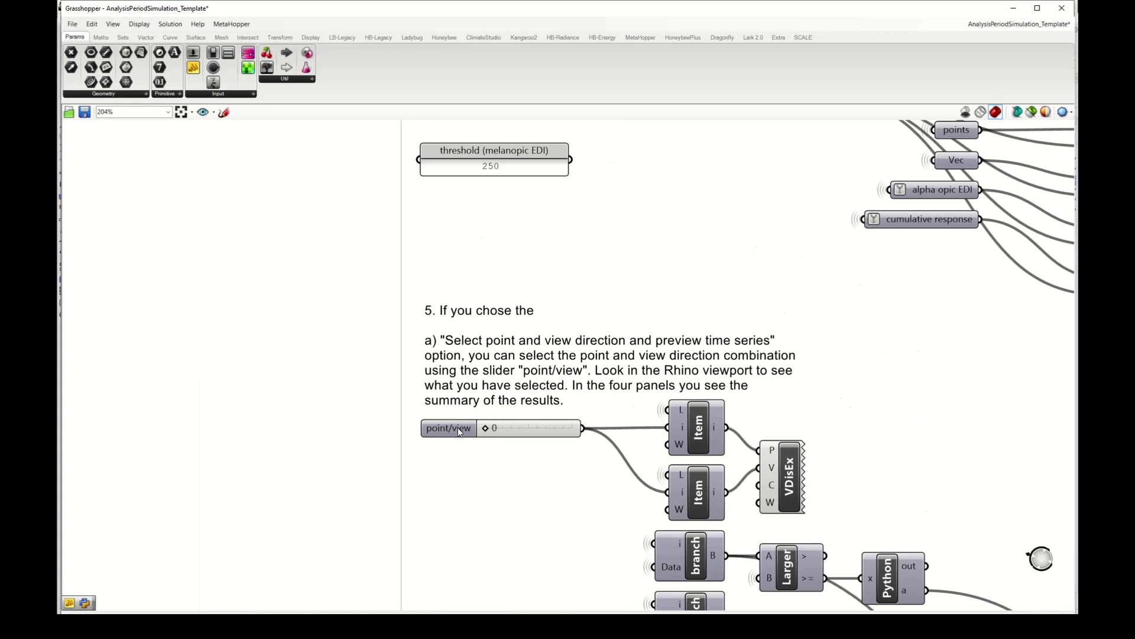
scroll(537, 452, "up", 3)
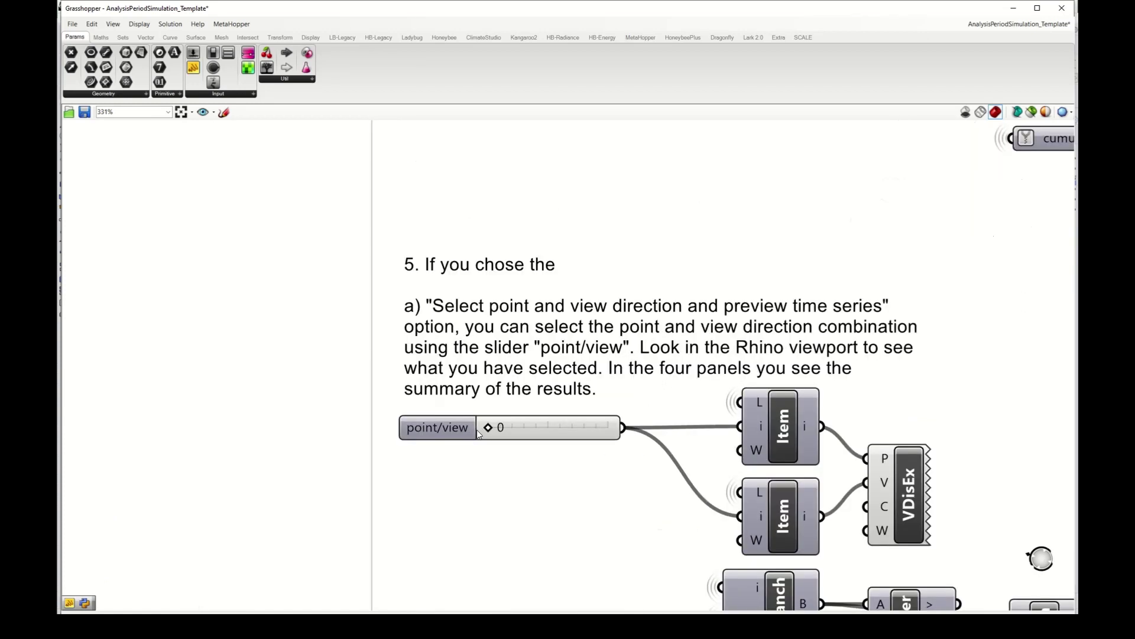
left_click(427, 429)
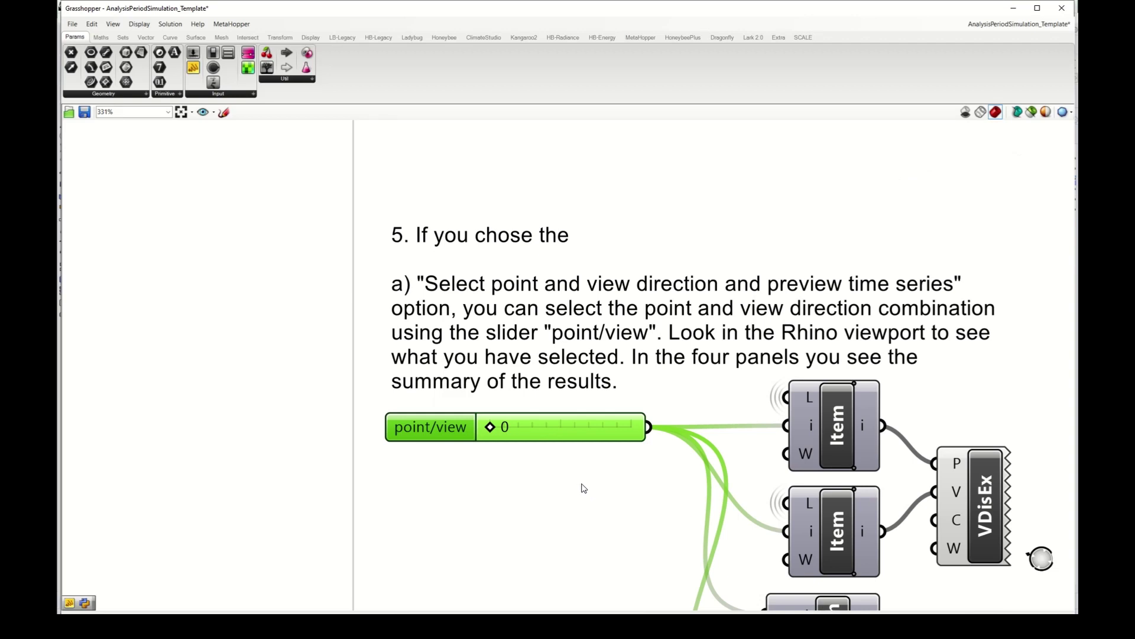
left_click(991, 513)
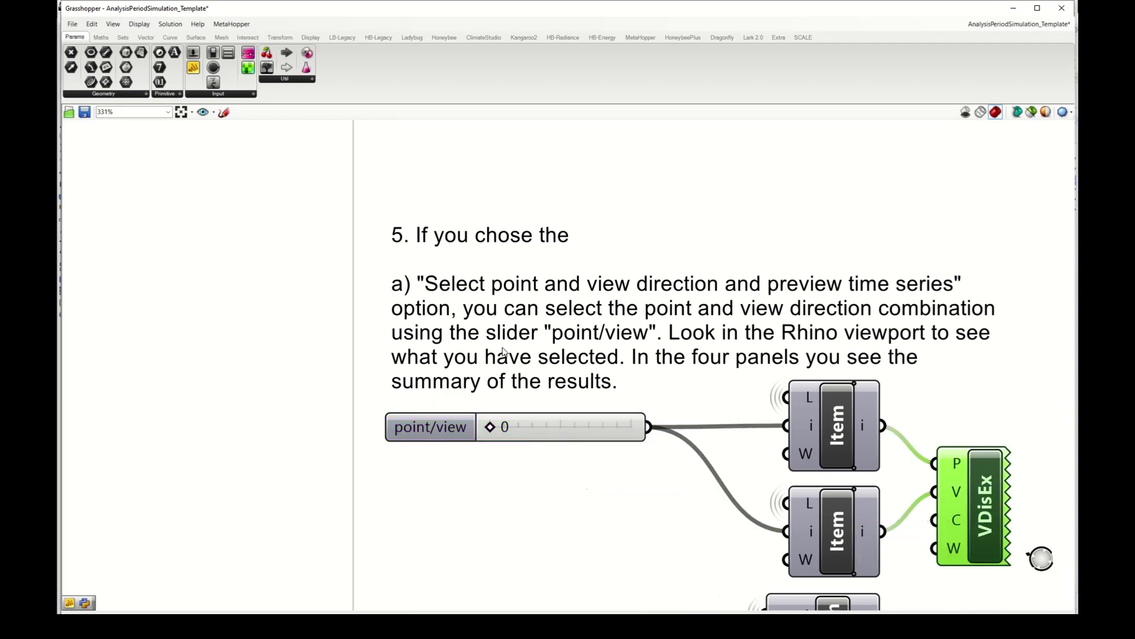
scroll(503, 352, "down", 6)
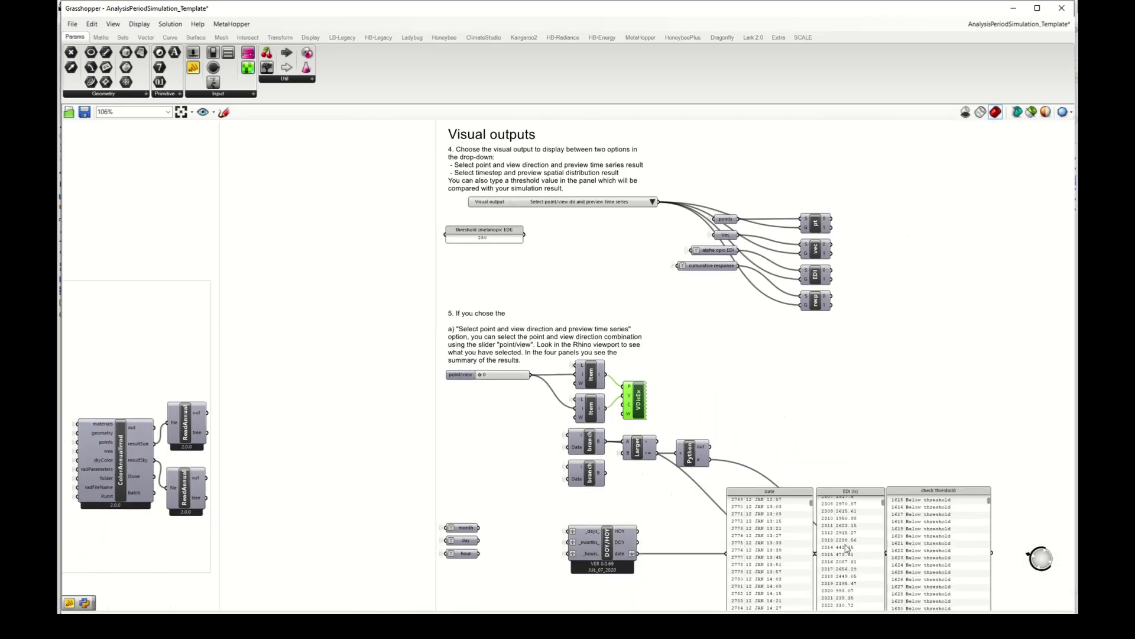
right_click_drag(847, 547, 739, 408)
scroll(736, 399, "up", 3)
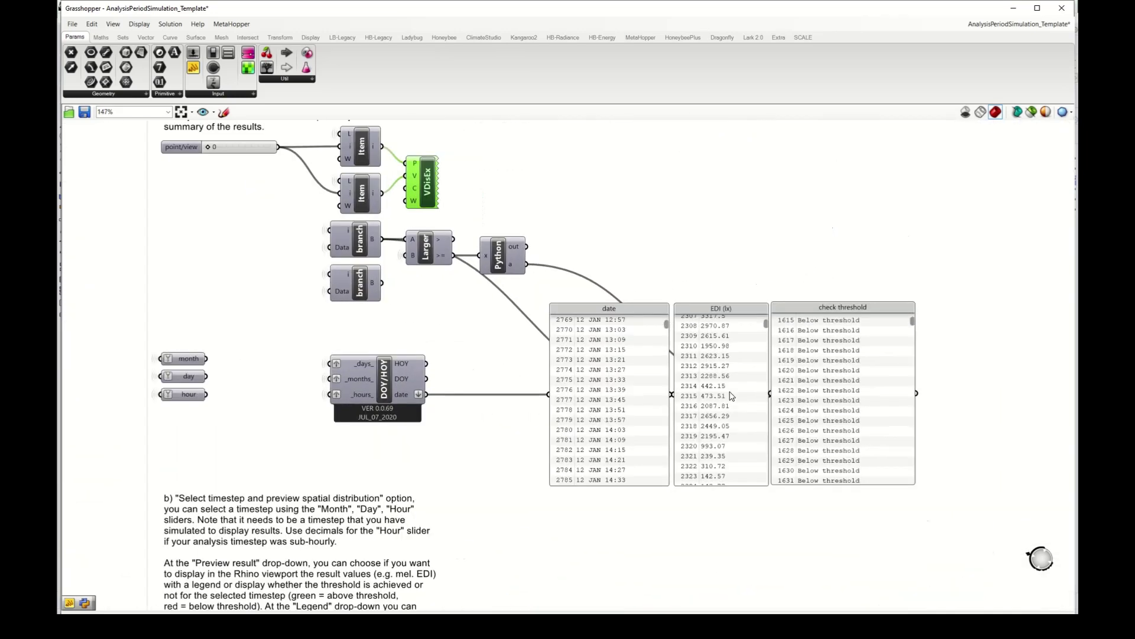
scroll(732, 397, "up", 2)
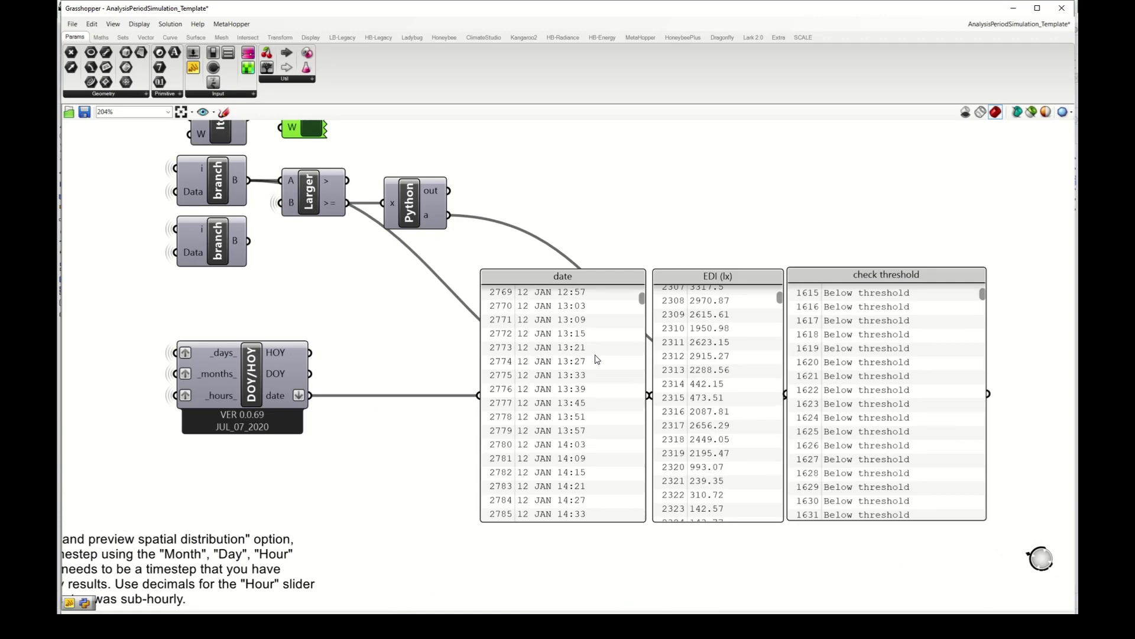
left_click(596, 358)
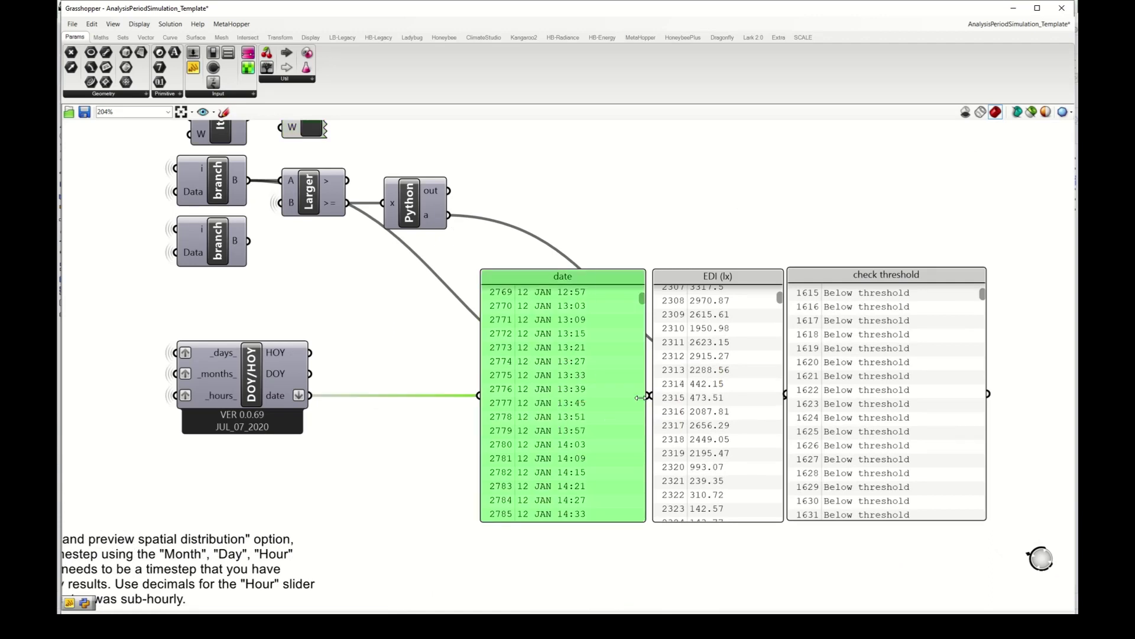
left_click(727, 370)
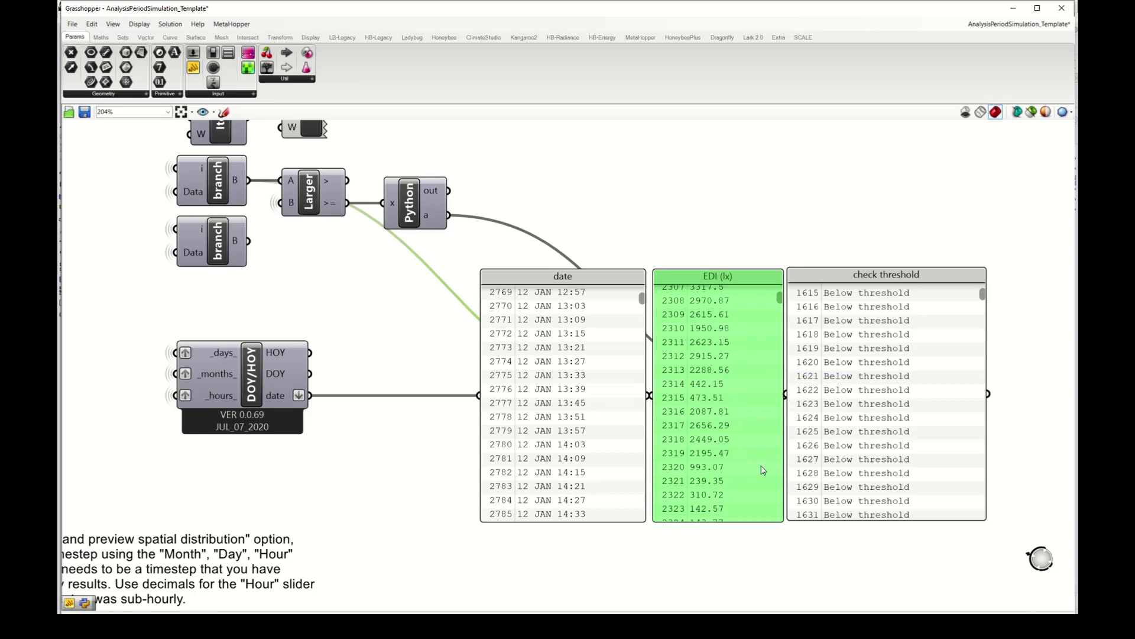
left_click(930, 410)
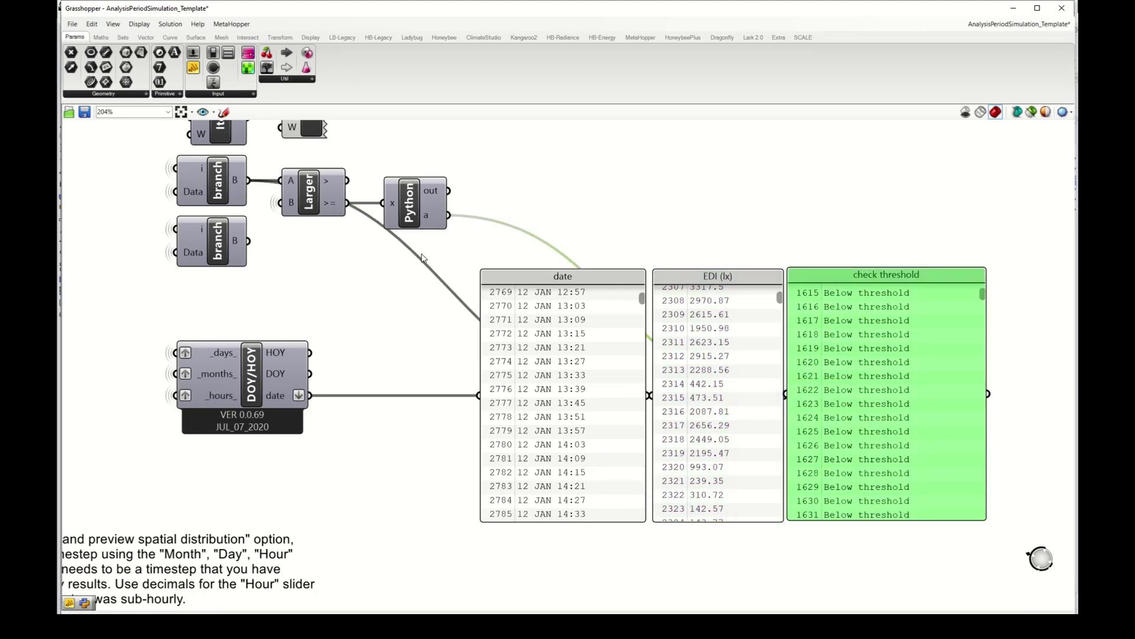
right_click_drag(515, 343, 384, 270)
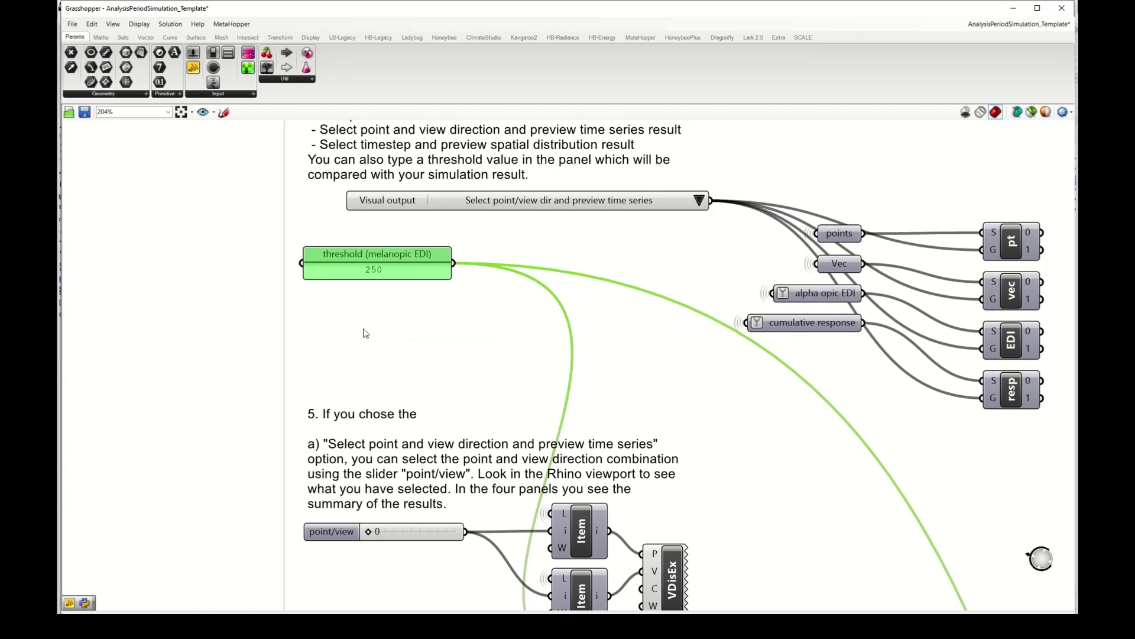
scroll(371, 291, "down", 2)
right_click_drag(869, 592, 667, 383)
left_click(727, 400)
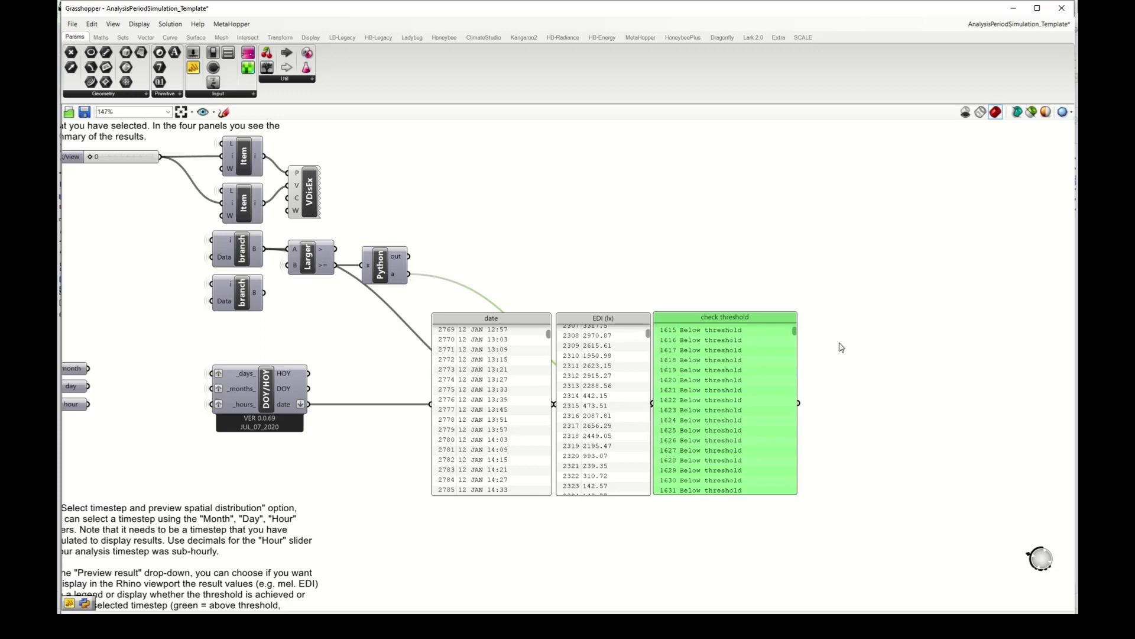
scroll(823, 329, "down", 1)
scroll(619, 347, "up", 4)
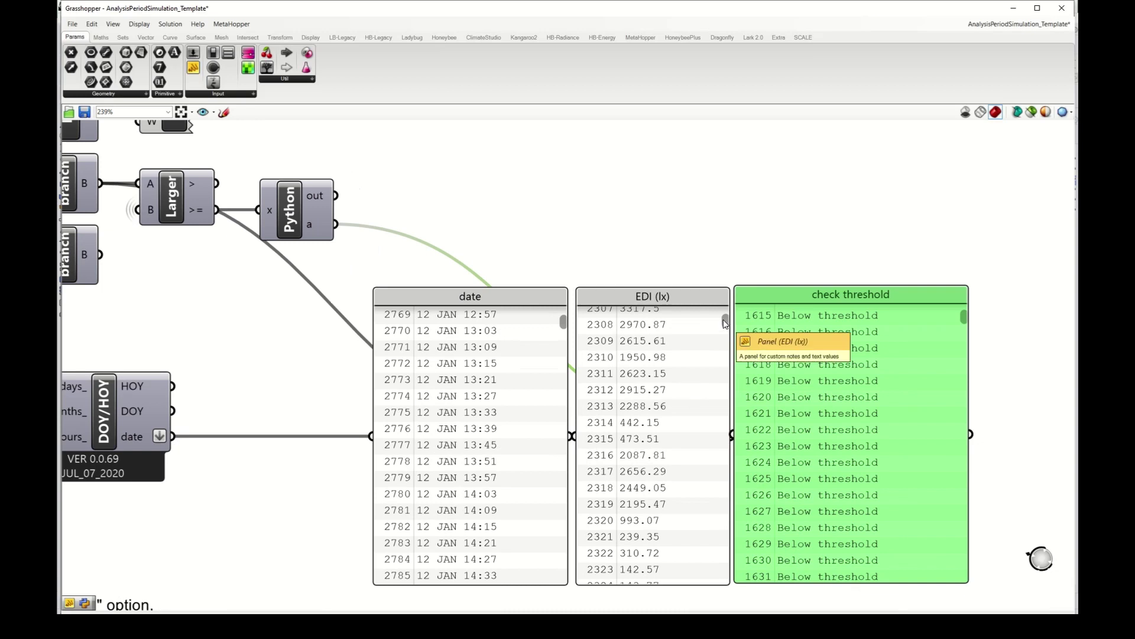
left_click(694, 383)
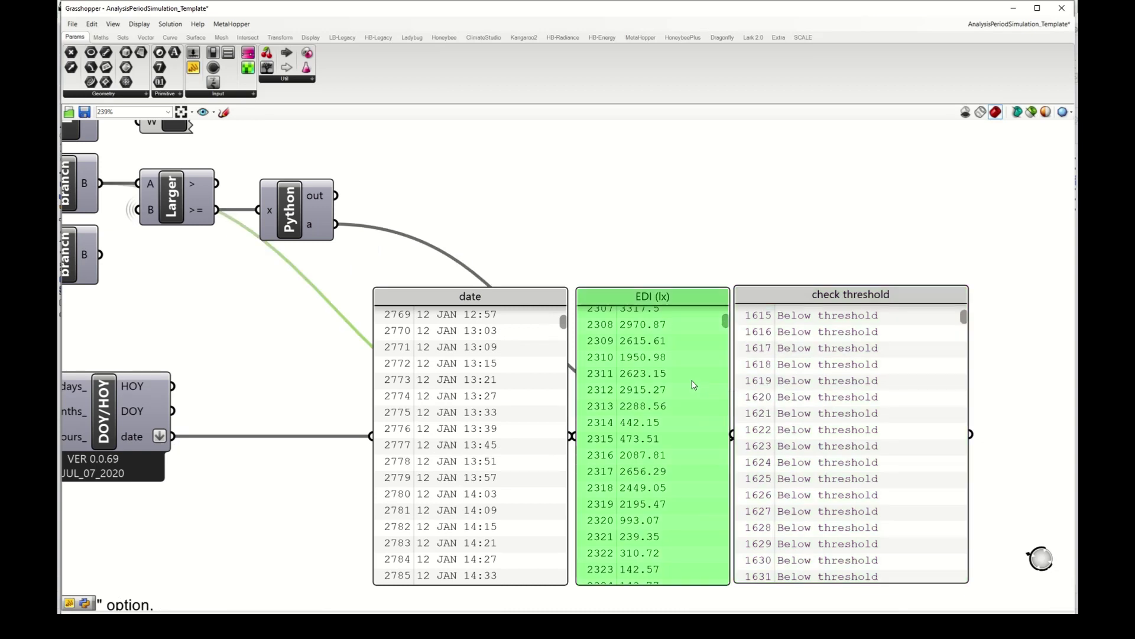
scroll(769, 323, "down", 5)
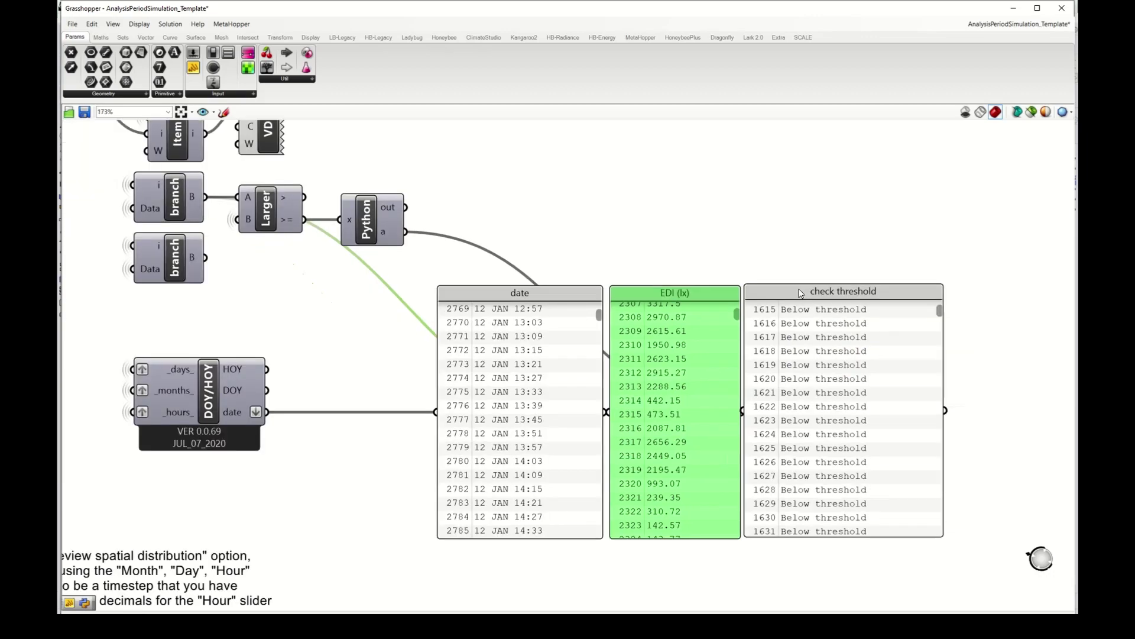
- Set the Visual output list to 'Select timestep and preview spatial distribution'
right_click_drag(669, 214, 668, 334)
scroll(620, 359, "up", 5)
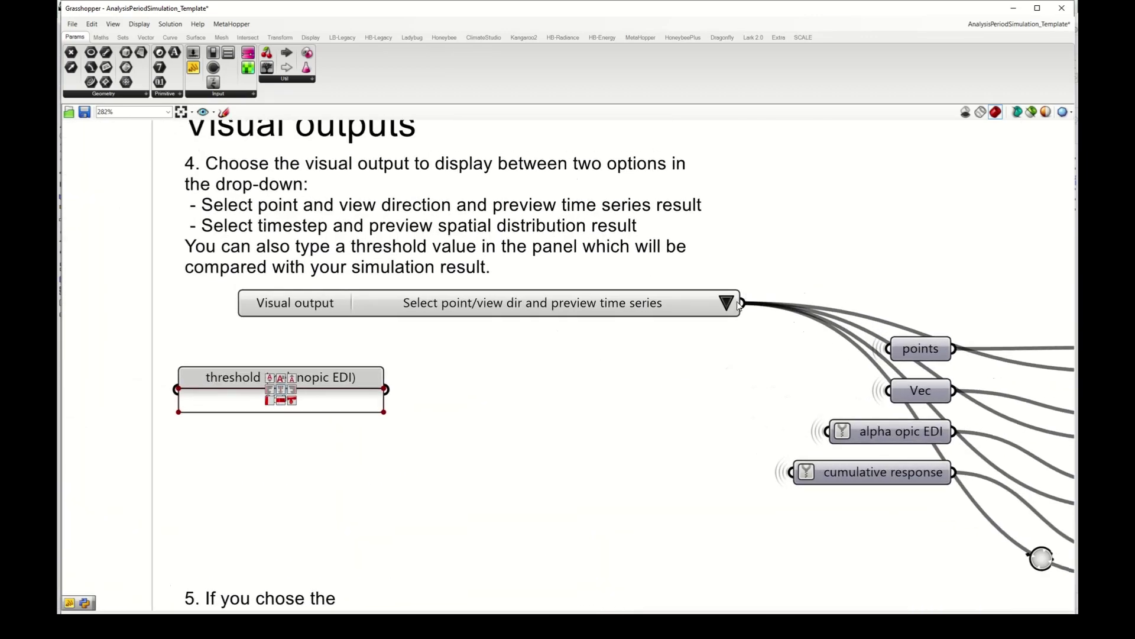
left_click(729, 301)
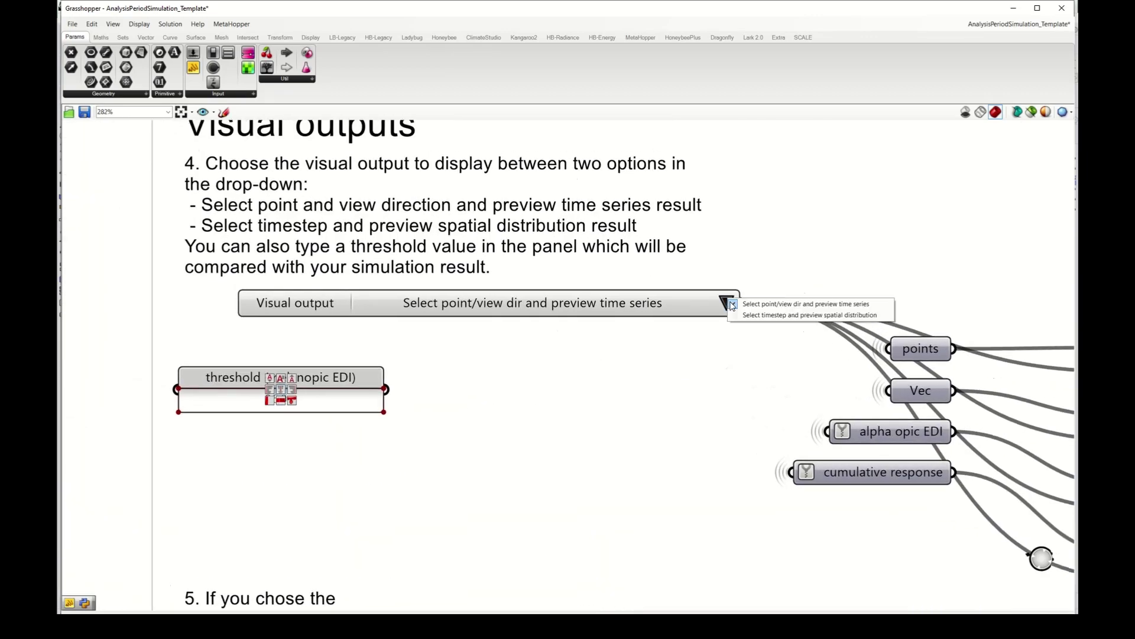
left_click(779, 322)
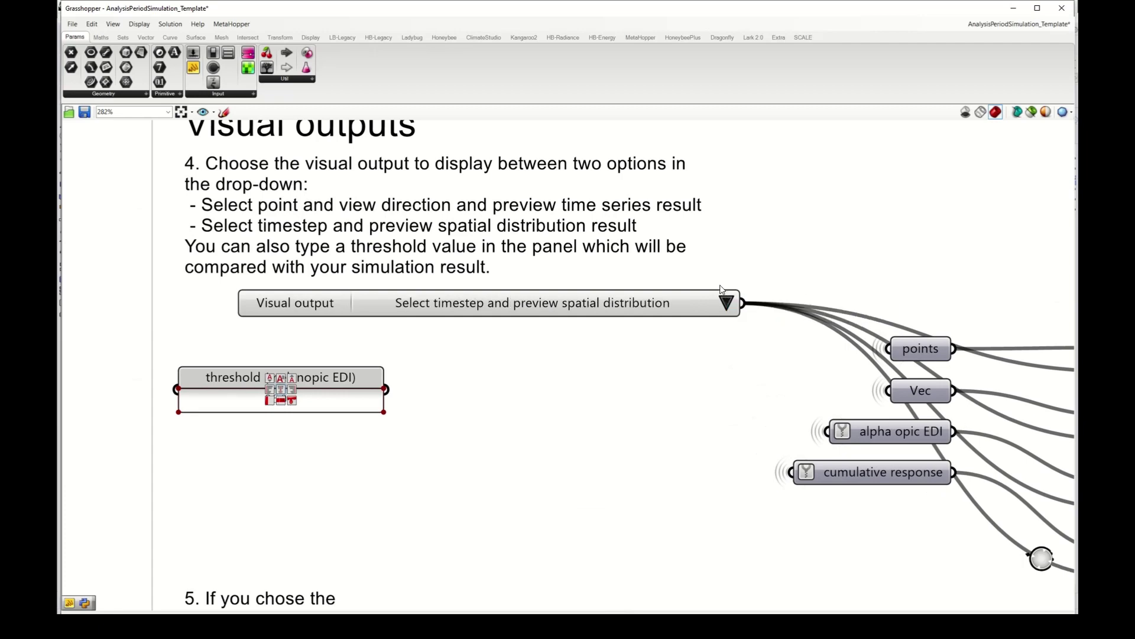
- Check the Month, Day and Hour sliders in the timestep selection section
scroll(726, 303, "down", 3)
scroll(721, 312, "down", 3)
right_click_drag(697, 580, 557, 331)
scroll(557, 332, "up", 4)
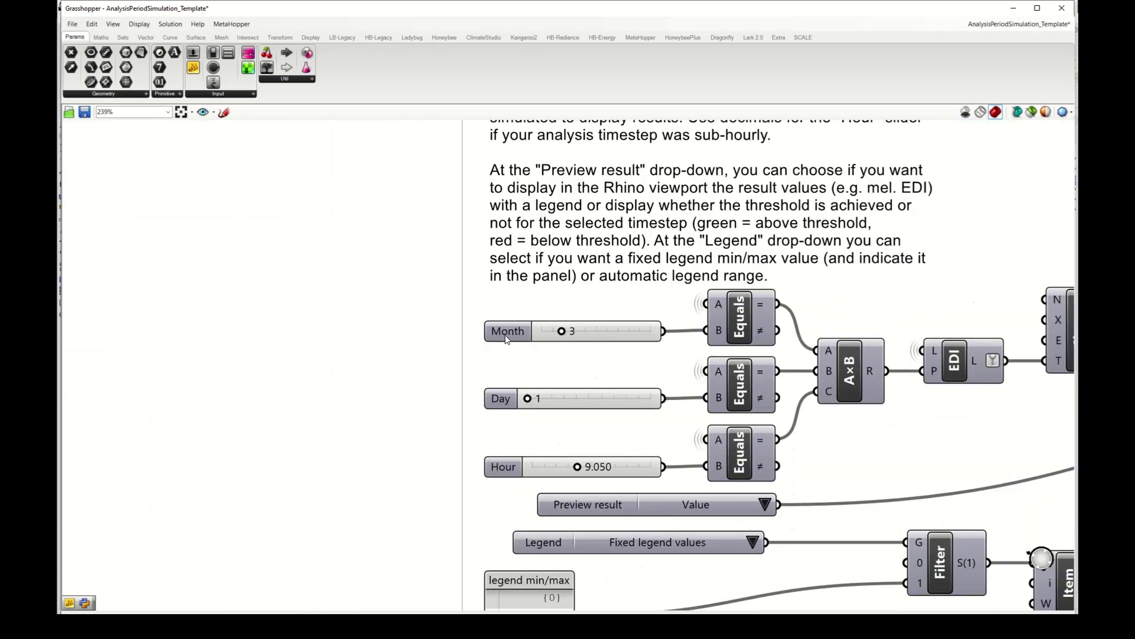
scroll(507, 325, "up", 2)
left_click(510, 316)
left_click(491, 411)
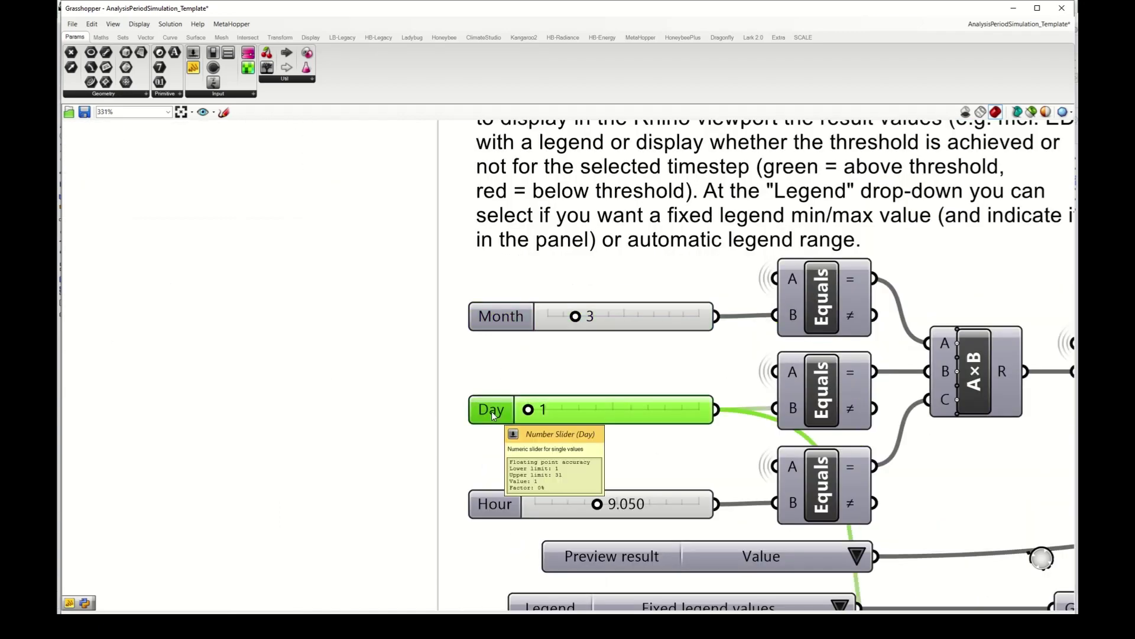
left_click(493, 508)
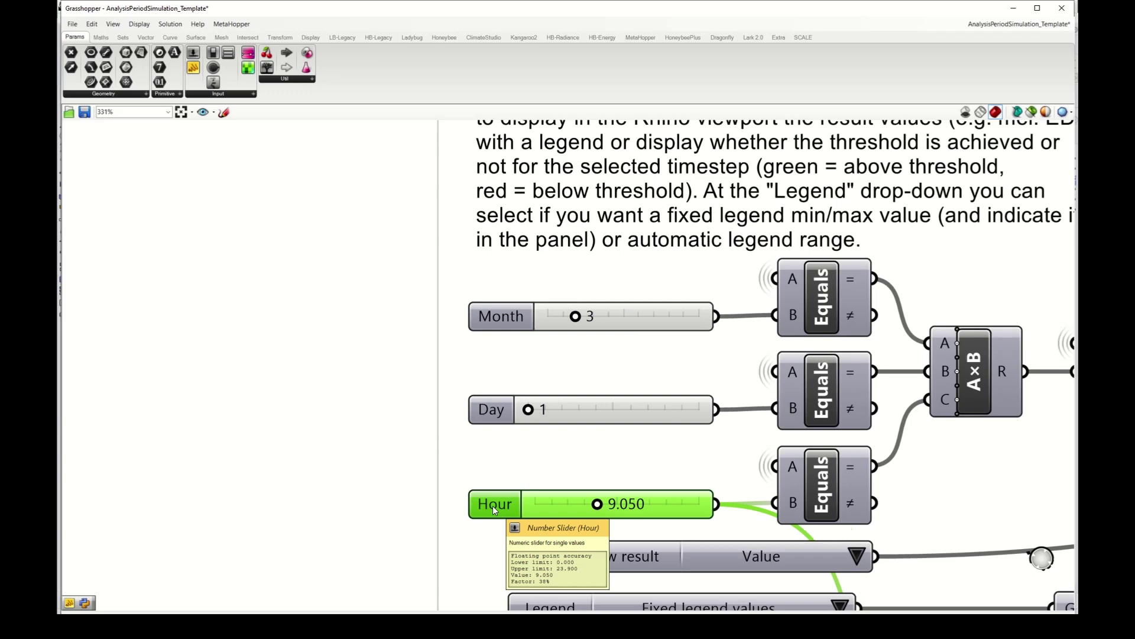
- Review the DOY/HOY, Filter, preview value and legend components, then minimize Grasshopper to show Rhino
scroll(502, 316, "down", 2)
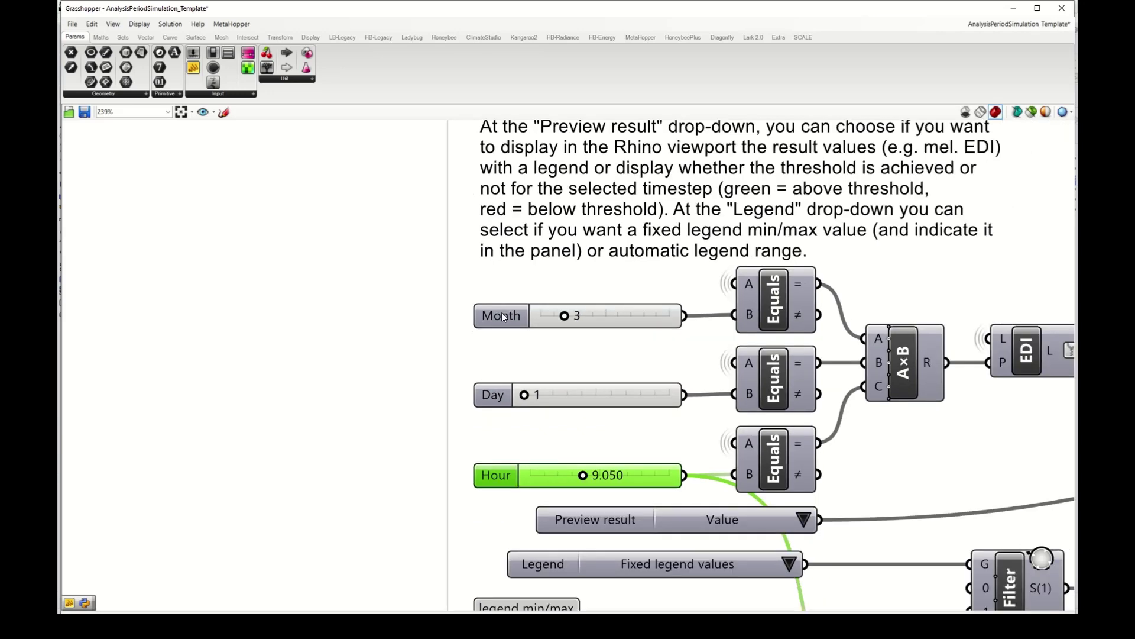
scroll(501, 312, "down", 1)
right_click_drag(510, 464, 498, 307)
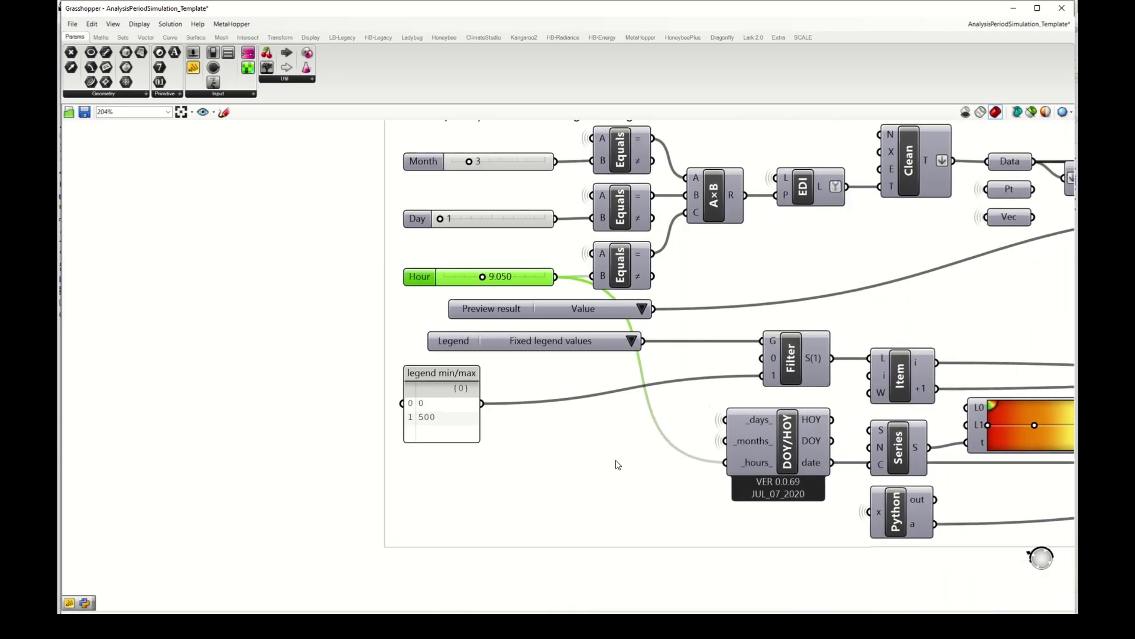
scroll(479, 373, "down", 5)
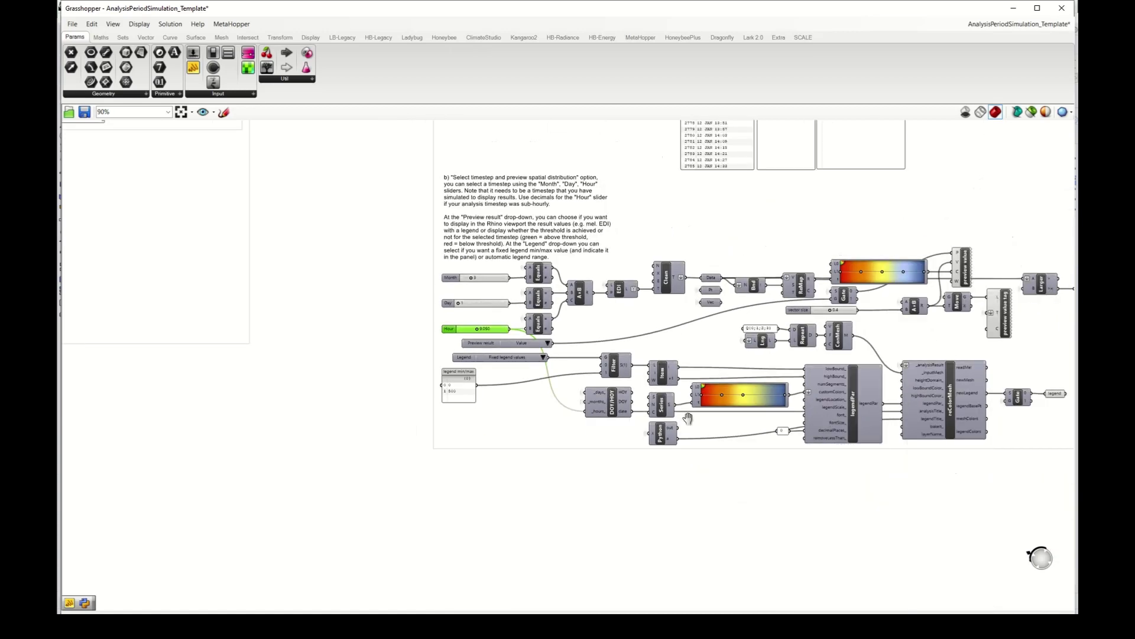
right_click_drag(687, 419, 498, 419)
scroll(798, 333, "up", 3)
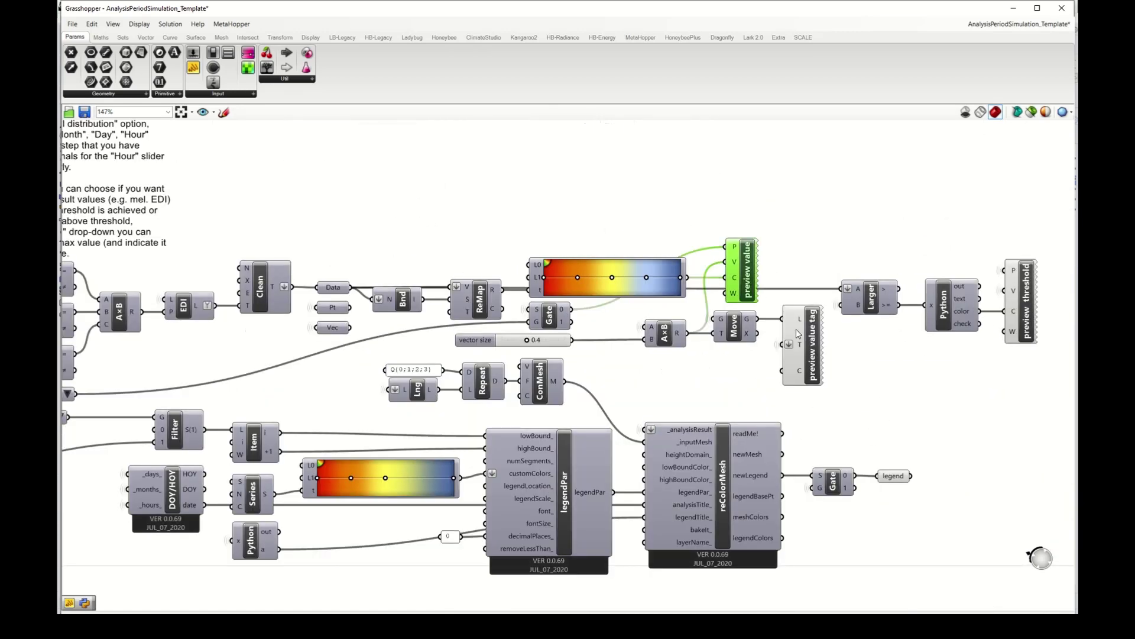
left_click(815, 345)
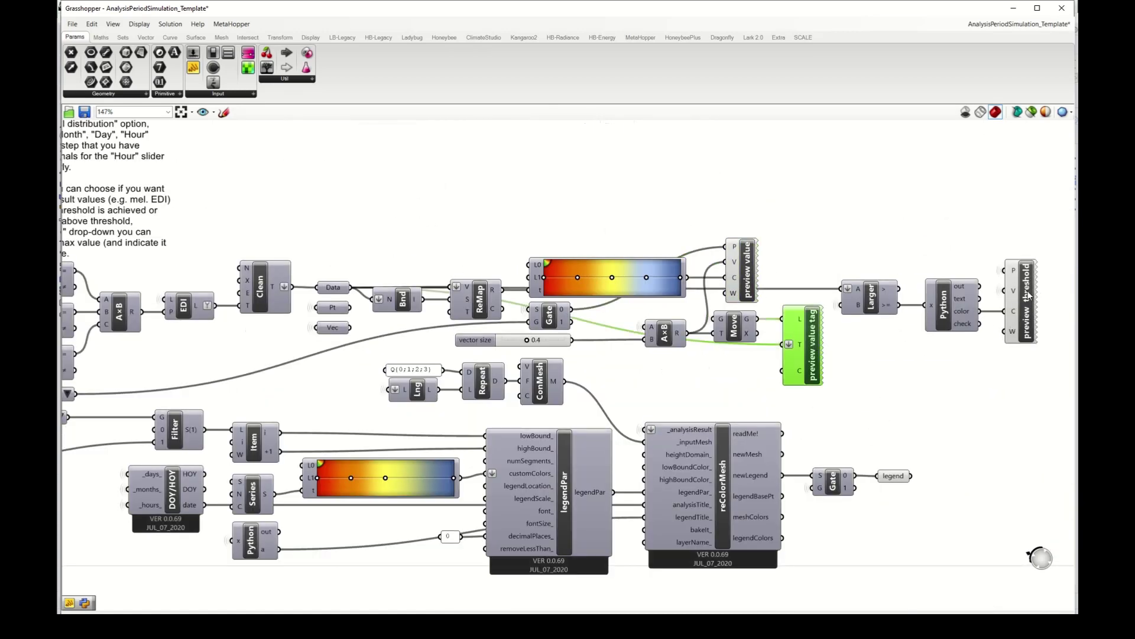
left_click(1013, 8)
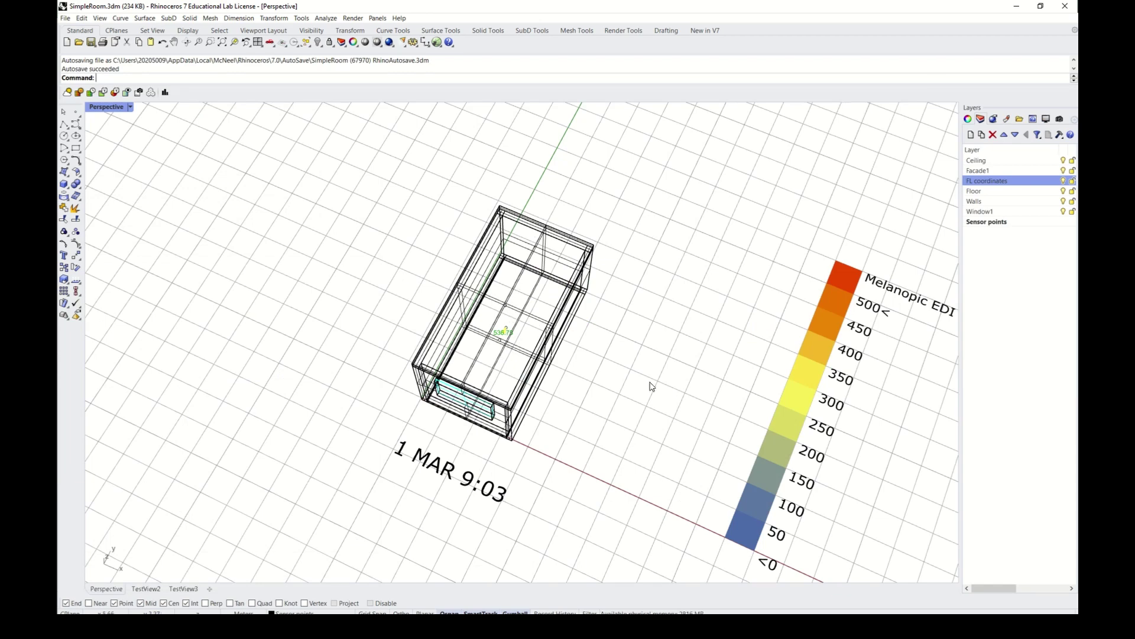
- Zoom into the room to read its 538.75 value against the 1 MAR 9:03 legend, then restore Grasshopper
scroll(513, 346, "down", 2)
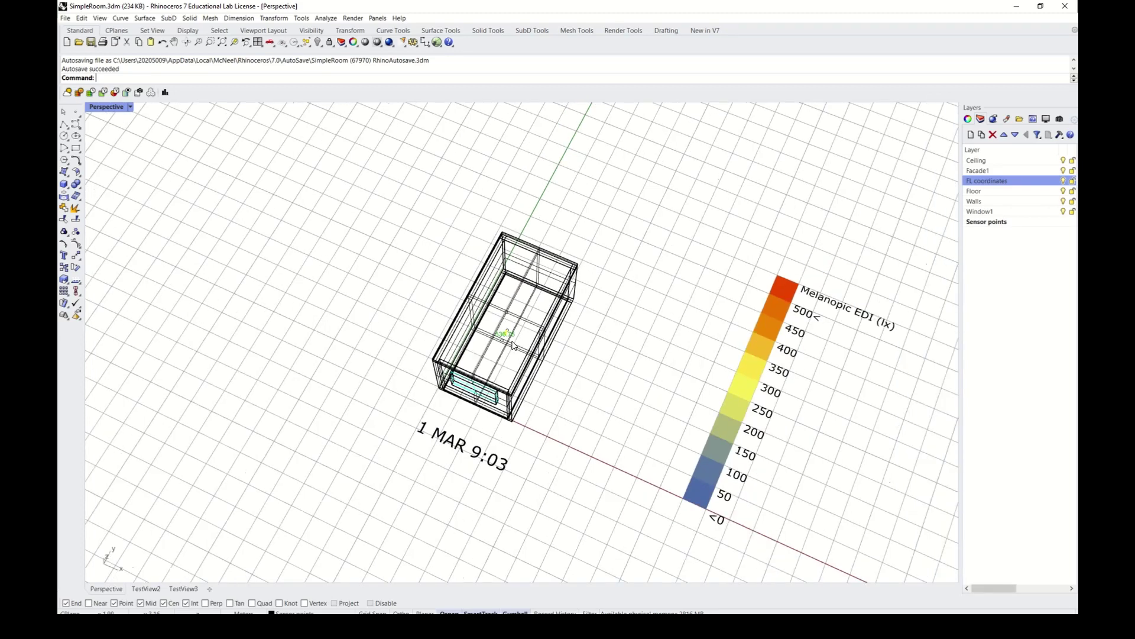
scroll(513, 346, "down", 1)
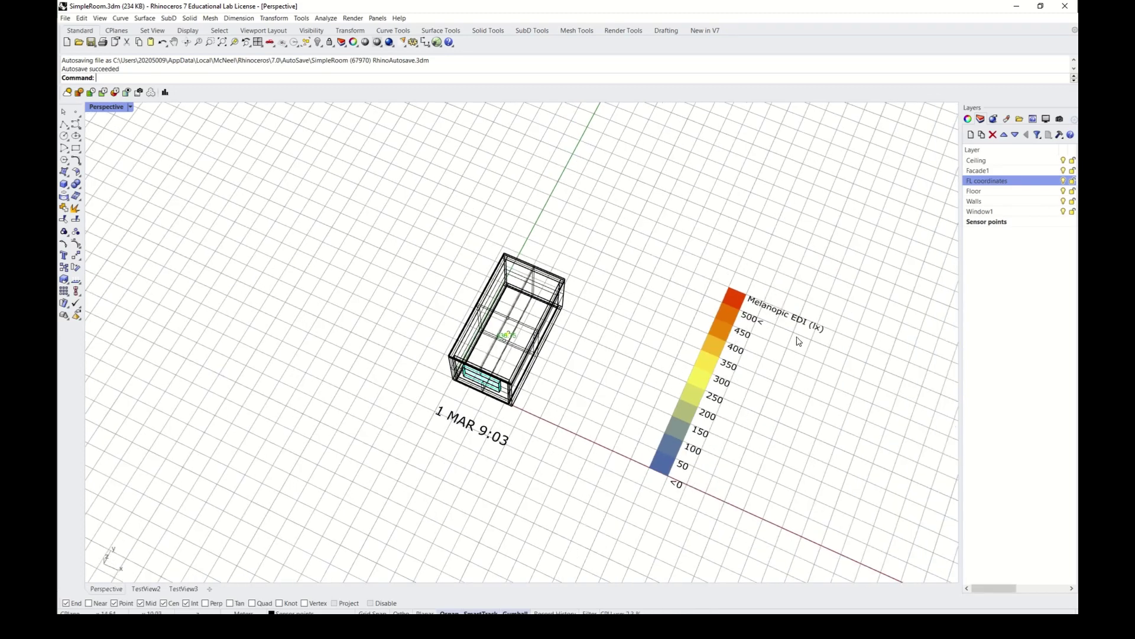
scroll(449, 395, "up", 1)
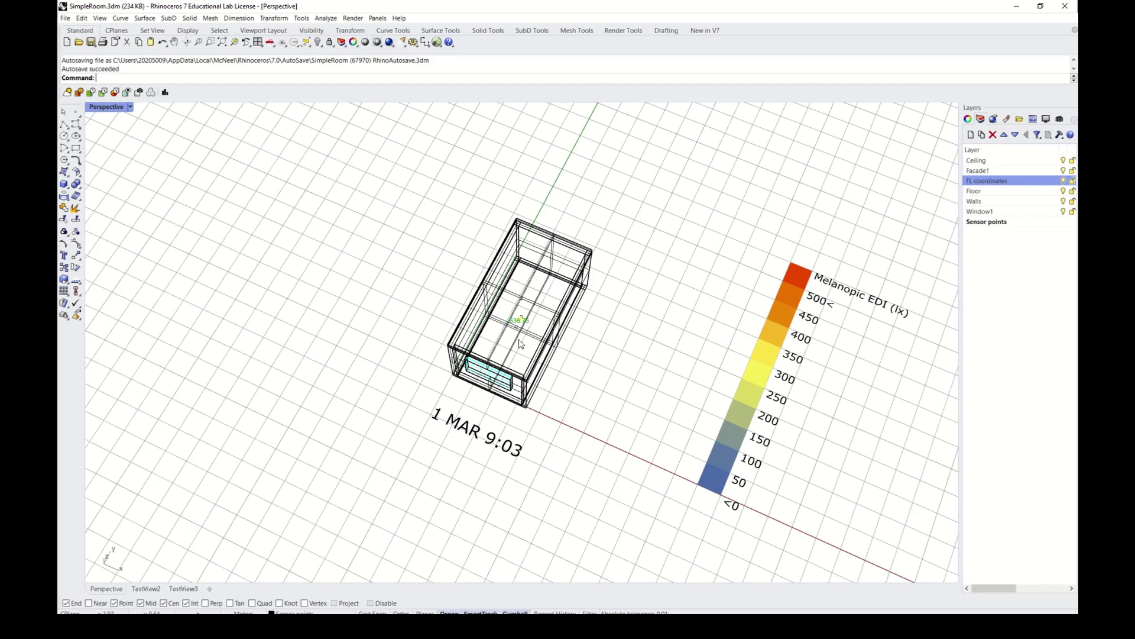
scroll(525, 299, "up", 2)
scroll(528, 343, "up", 2)
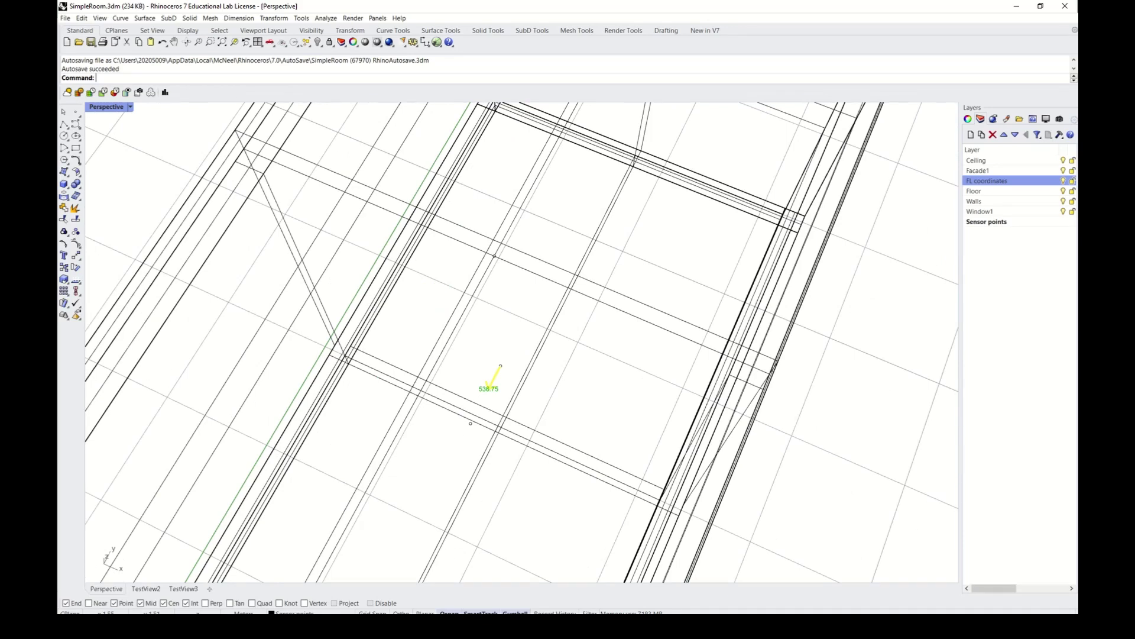
mouse_move(357, 626)
left_click(356, 574)
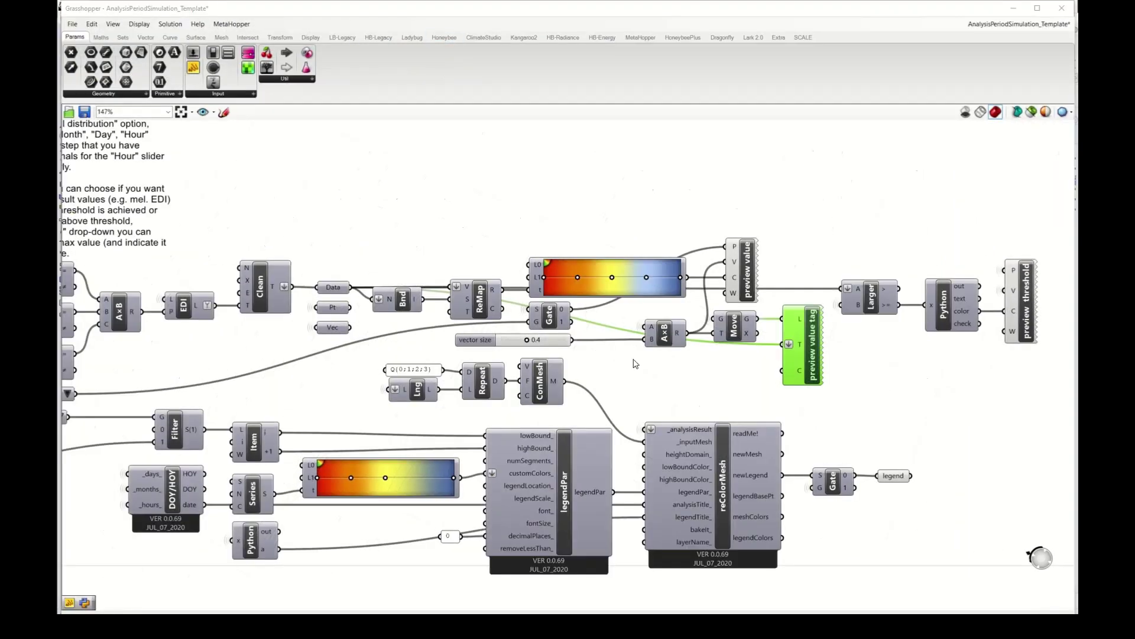
scroll(635, 363, "down", 5)
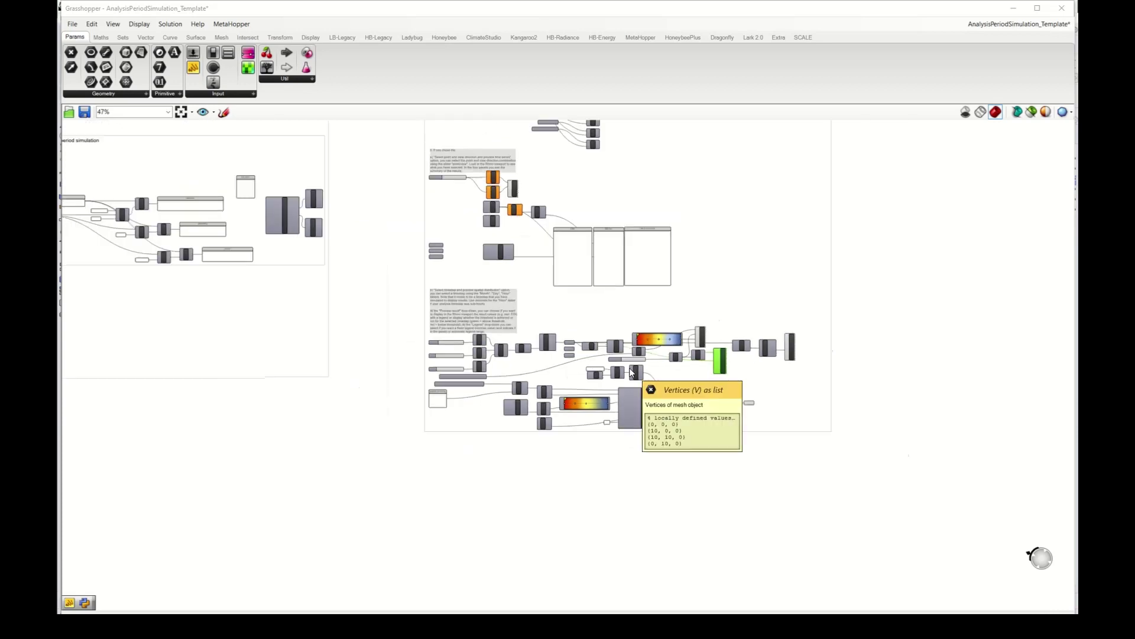